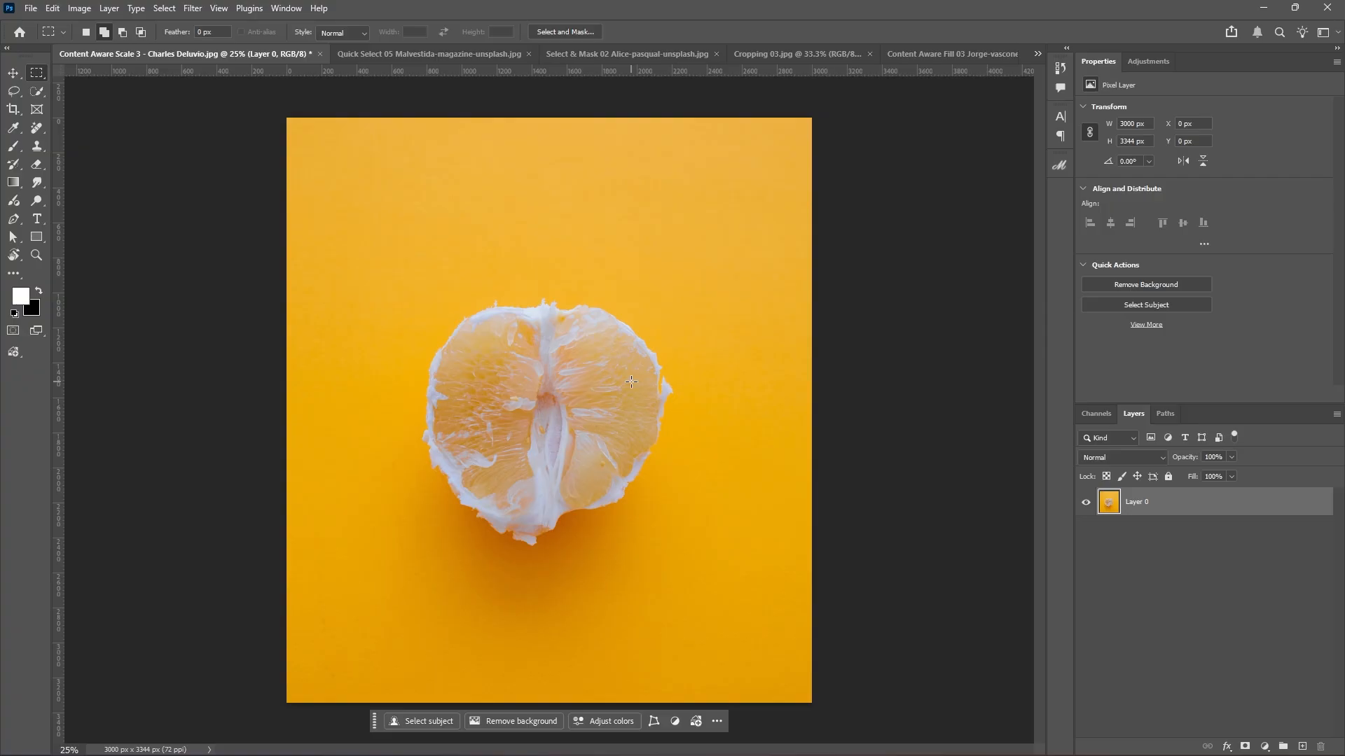
# Drag a Rectangular Marquee selection enclosing the peeled orange half and its yellow surround.
pyautogui.rightClick(35, 76)
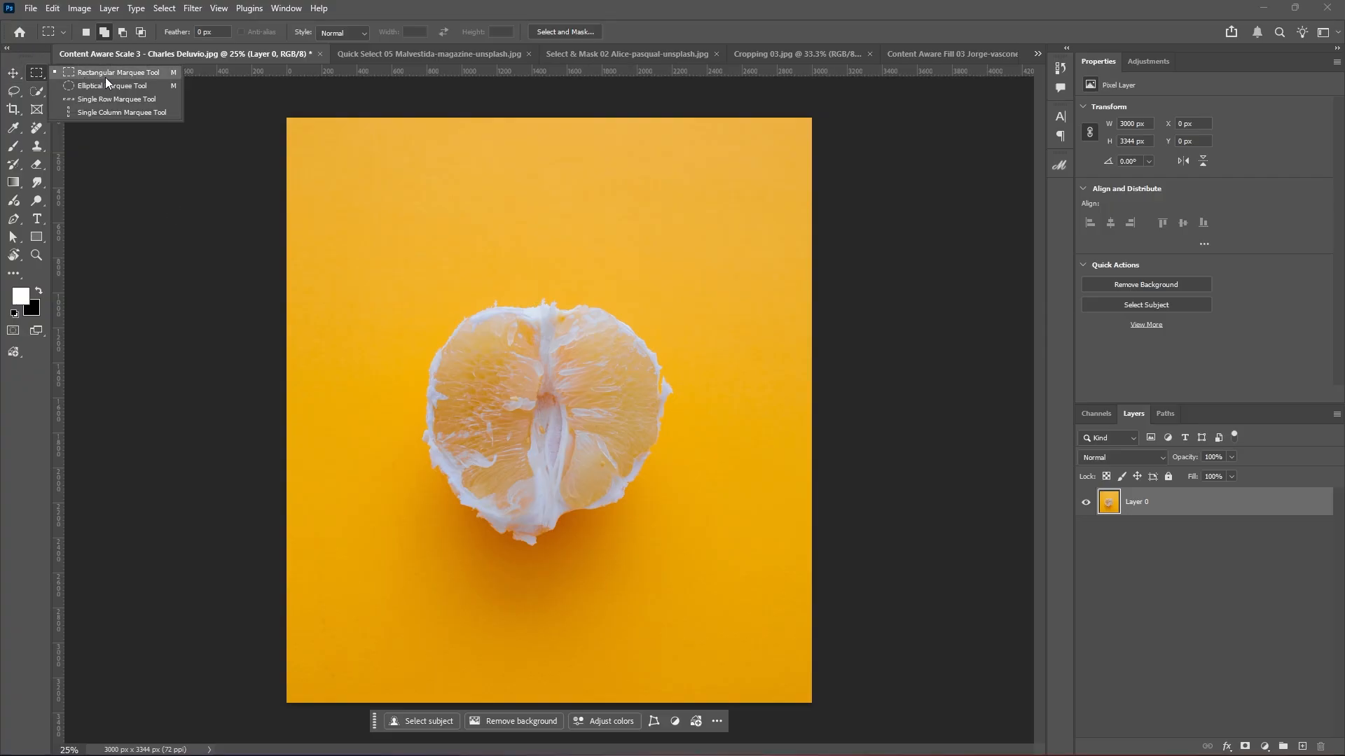
pyautogui.click(99, 73)
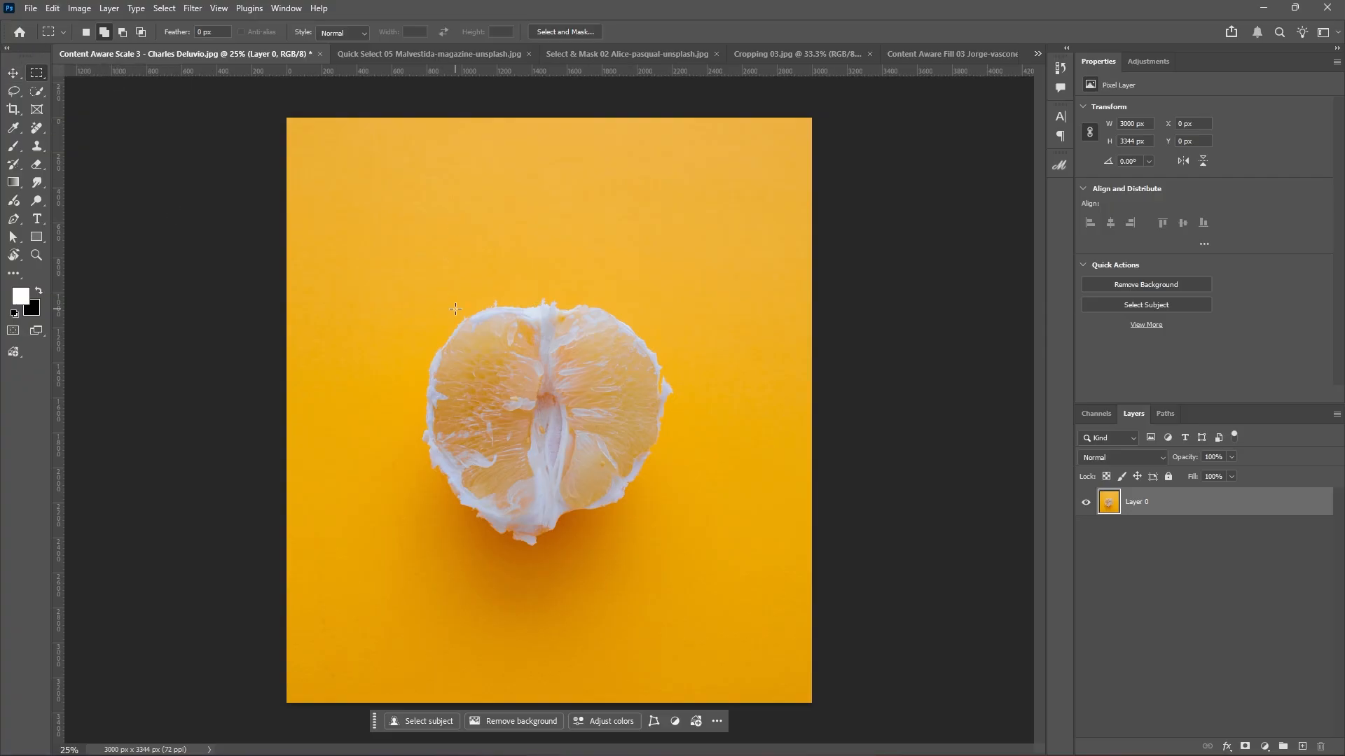
pyautogui.moveTo(381, 265); pyautogui.dragTo(720, 614)
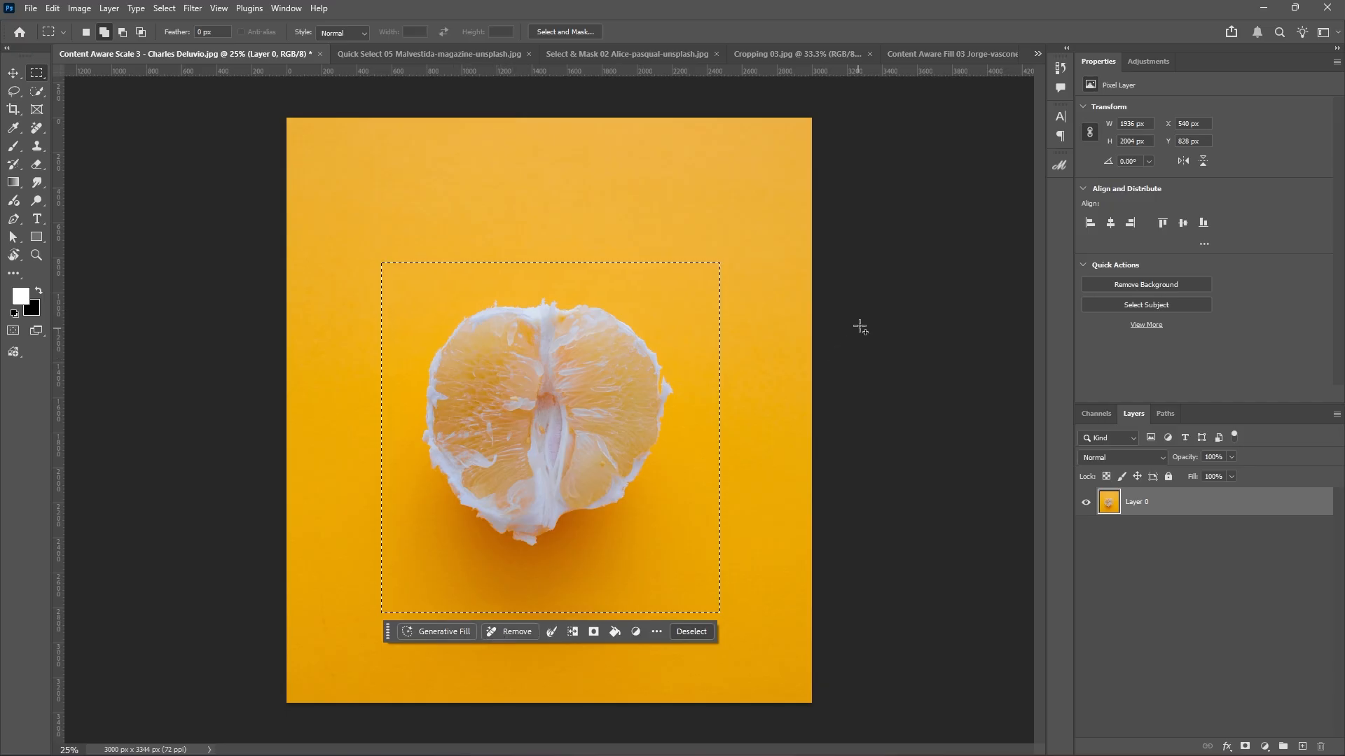
pyautogui.rightClick(896, 229)
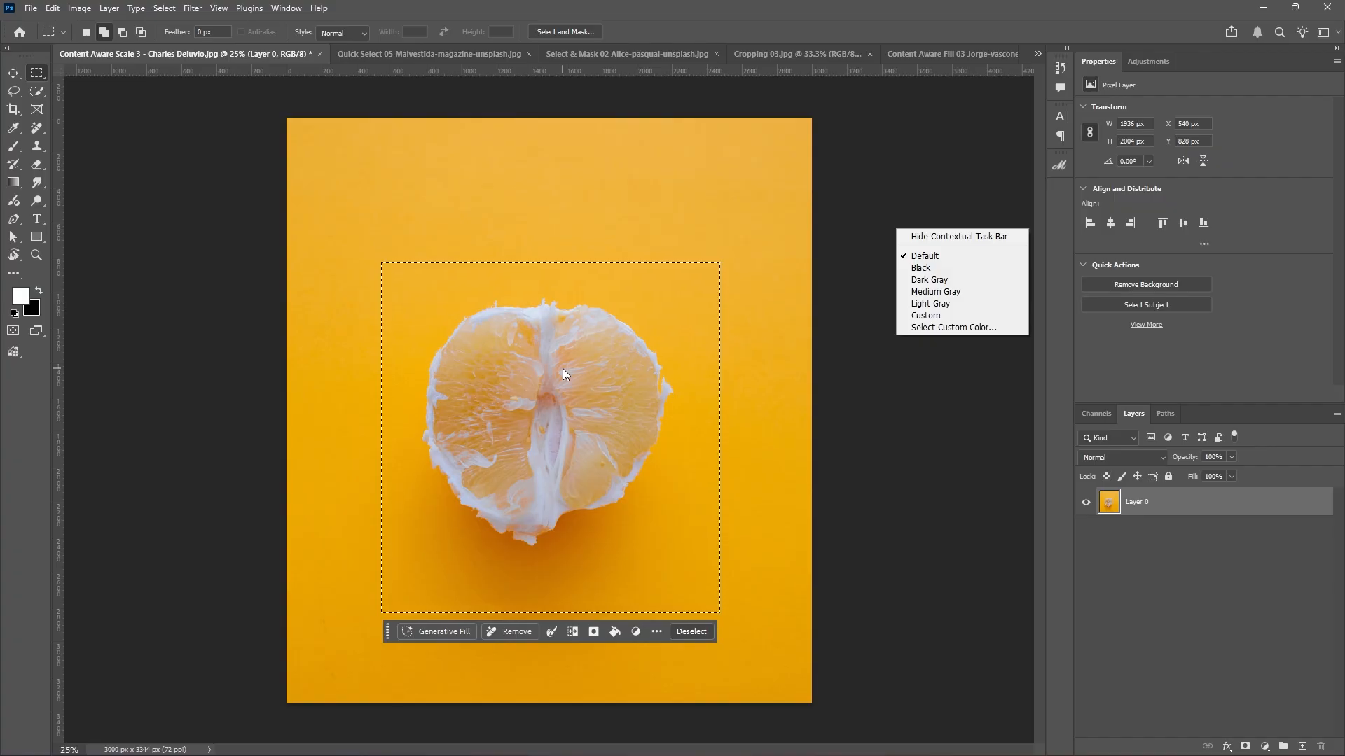
pyautogui.click(459, 633)
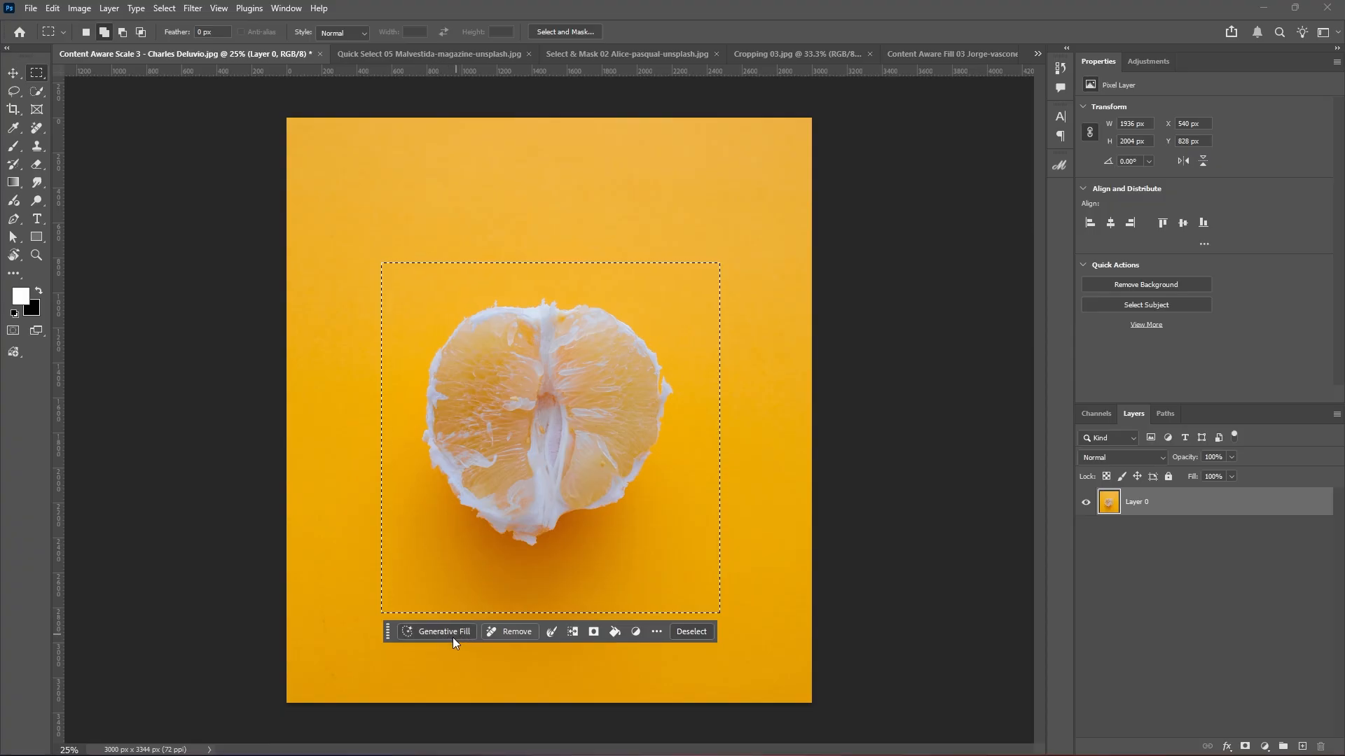
# Start Generative Fill on the selection, keeping Firefly Image 3 as the model.
pyautogui.click(438, 633)
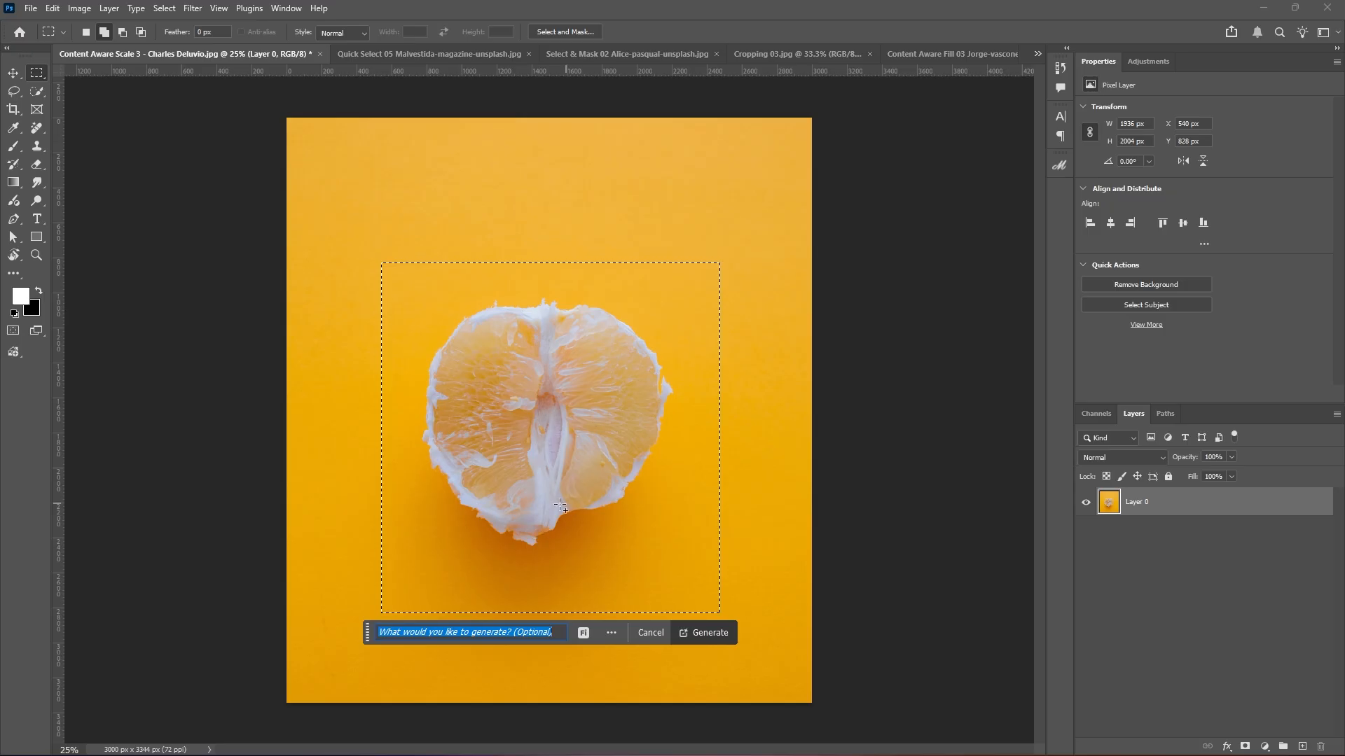
pyautogui.click(587, 633)
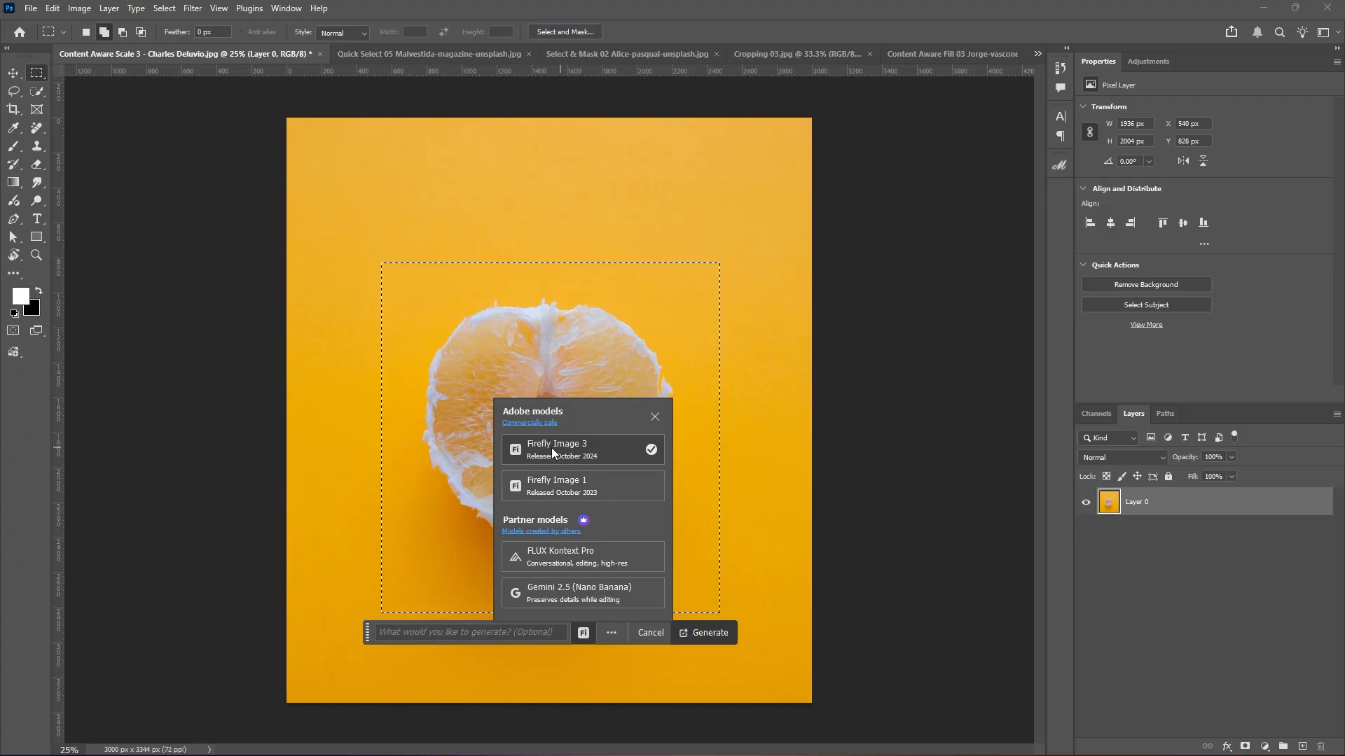
pyautogui.click(577, 444)
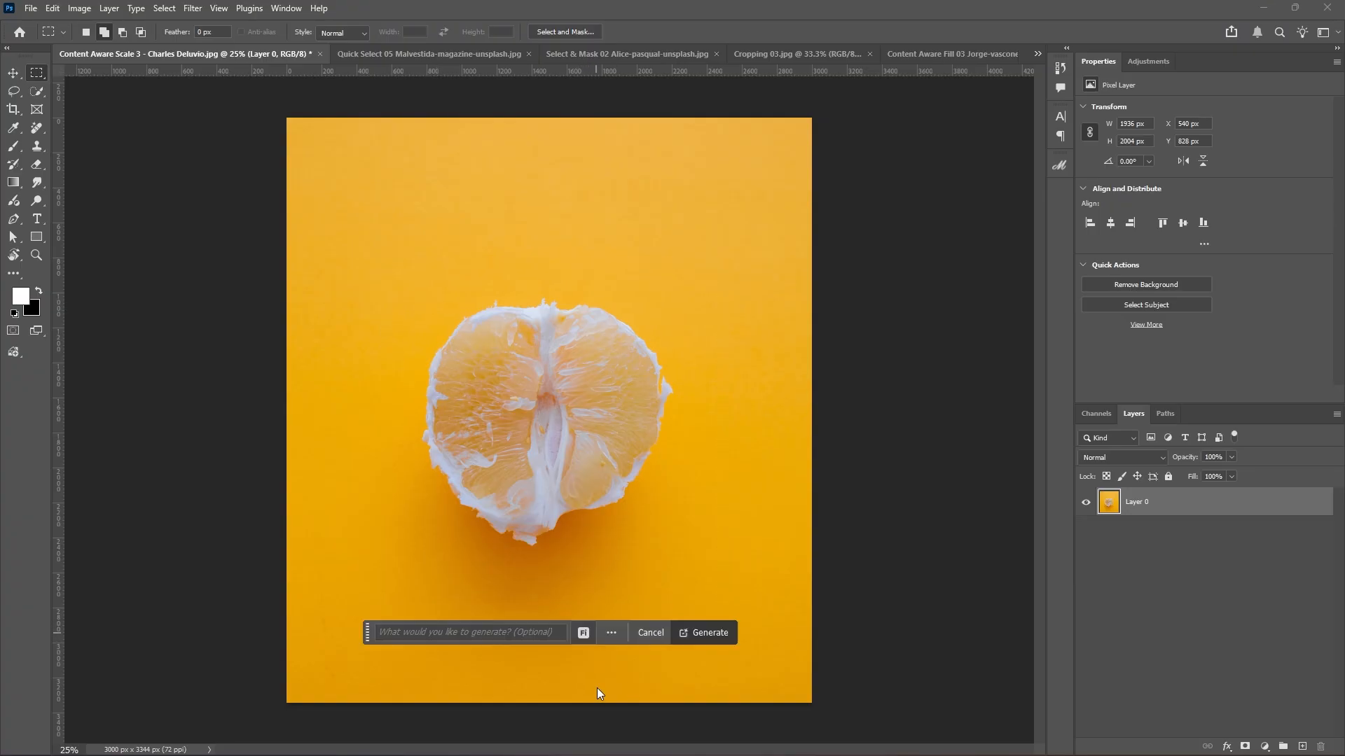
# Generate a fill from the prompt 'replace orange with cut apple'.
pyautogui.click(389, 634)
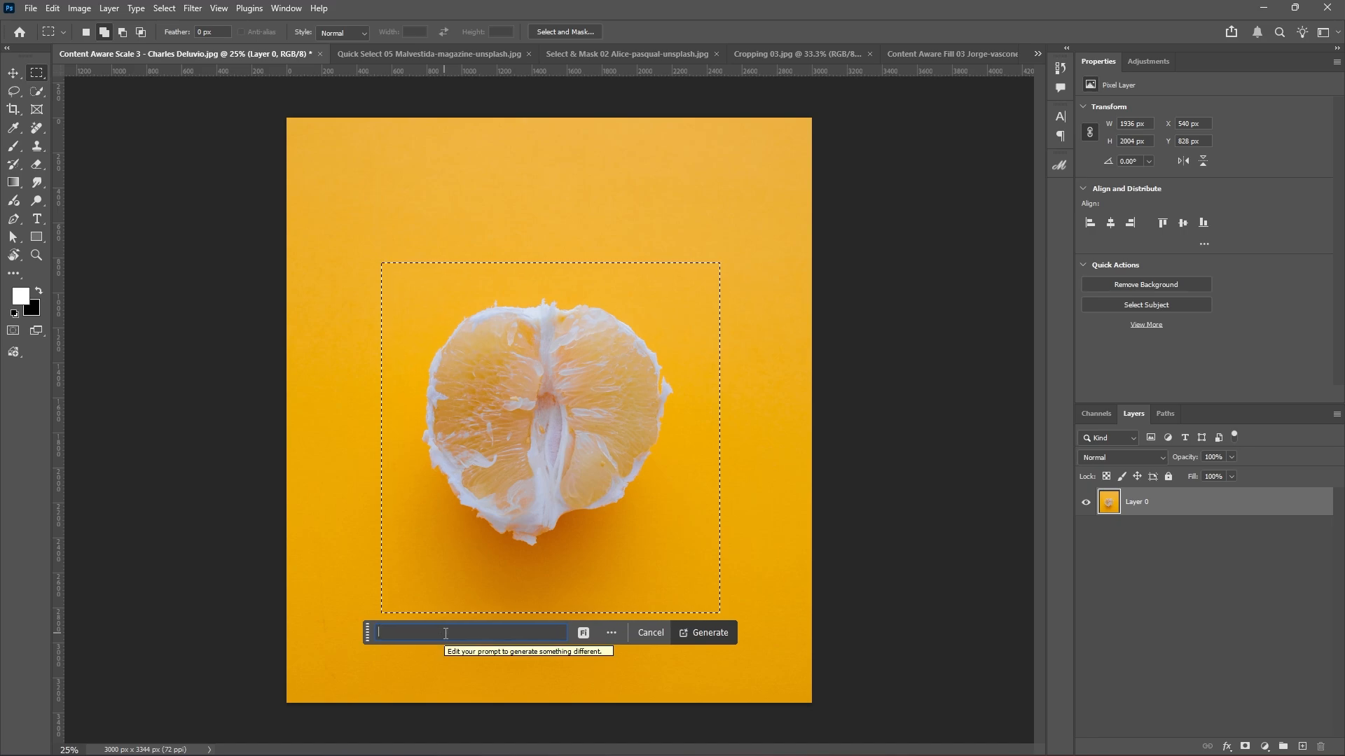
pyautogui.write('replace ')
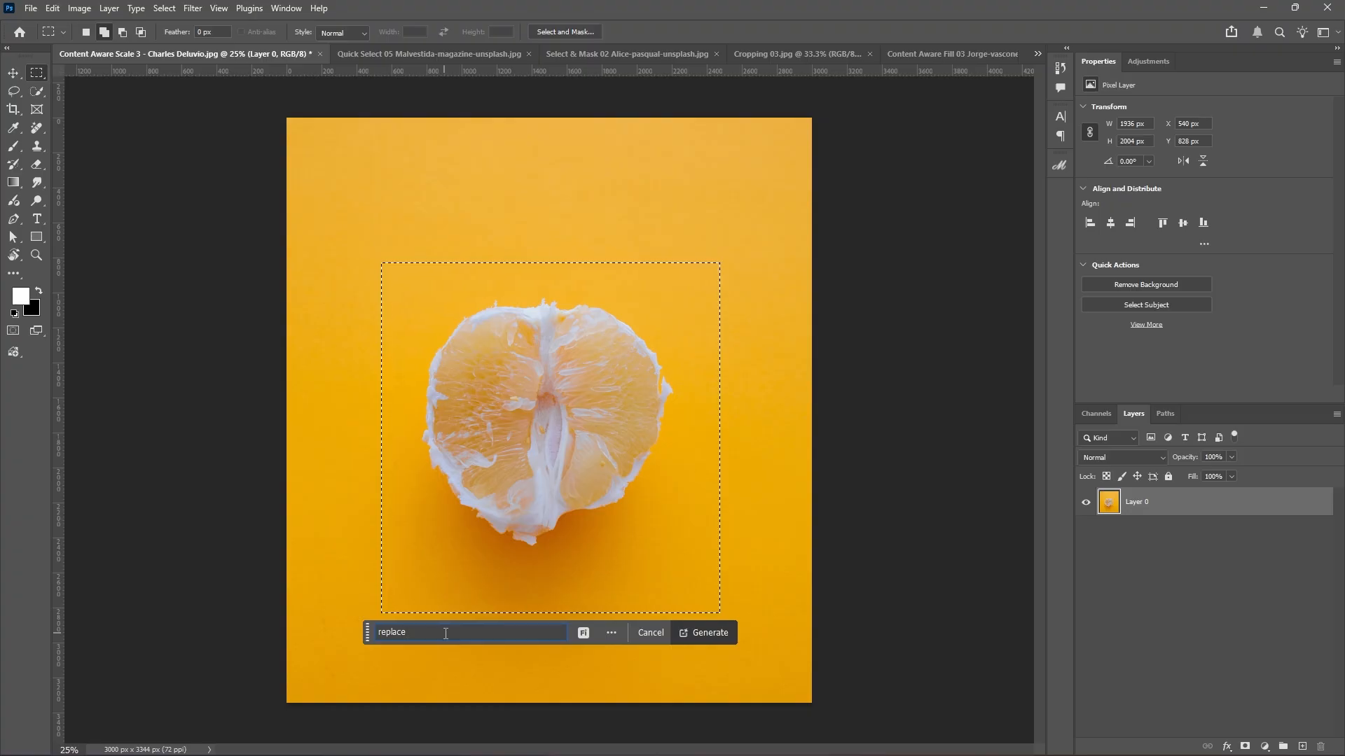
pyautogui.write('orange with cut')
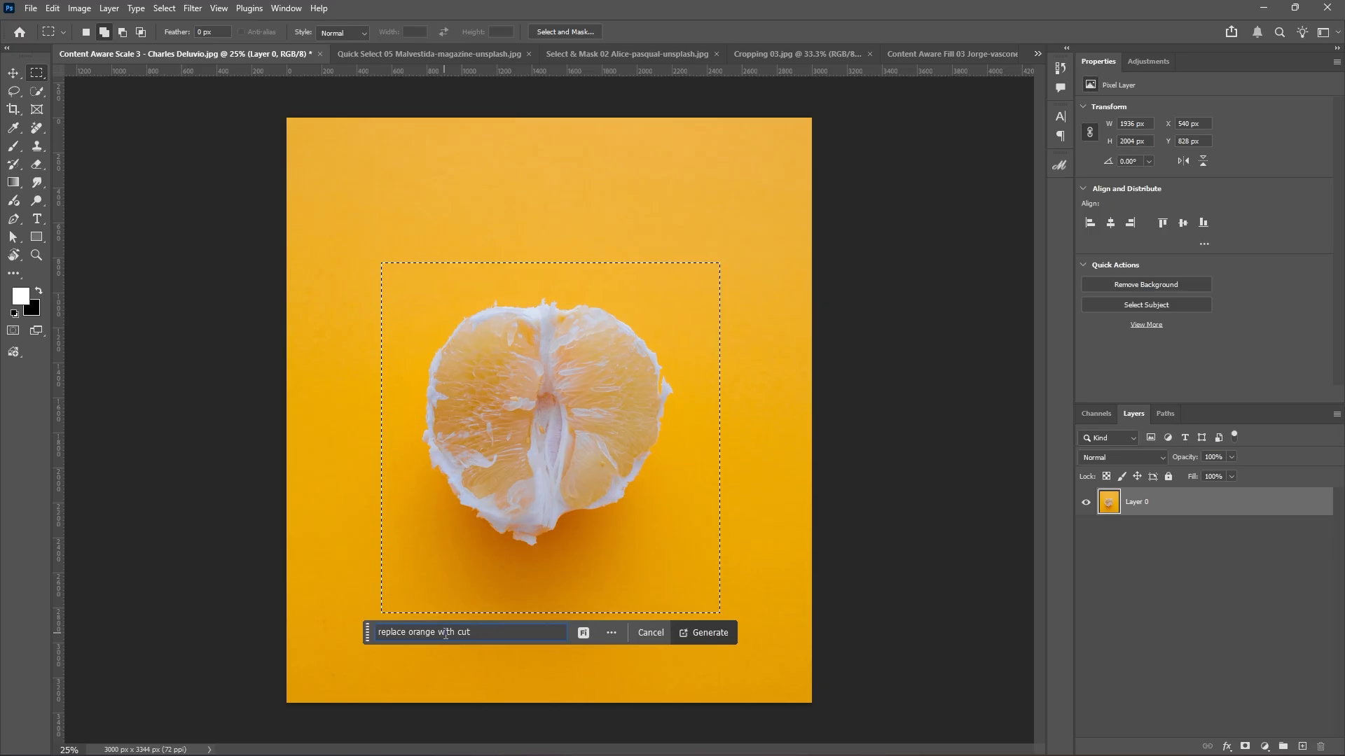
pyautogui.write(' apple')
pyautogui.click(704, 634)
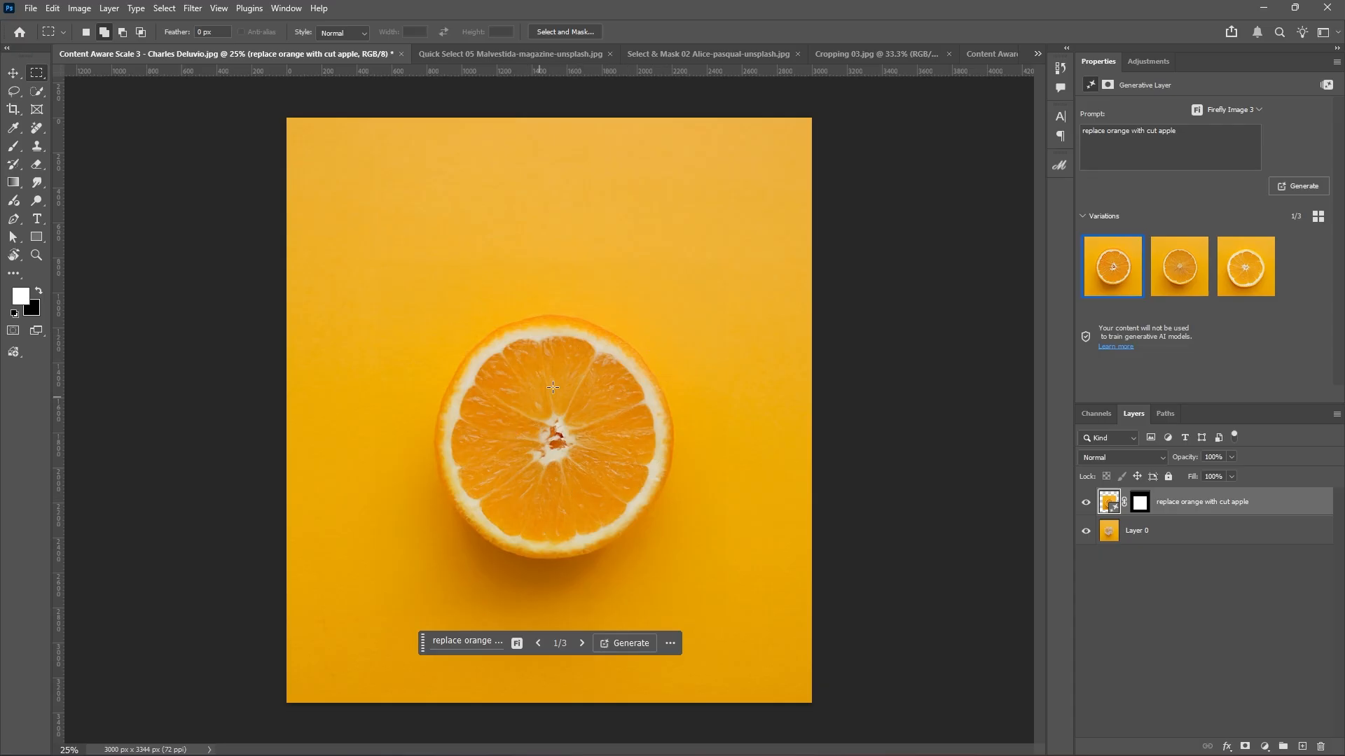
# Preview the second and third generated variations several times, ending back on the first.
pyautogui.moveTo(1155, 273)
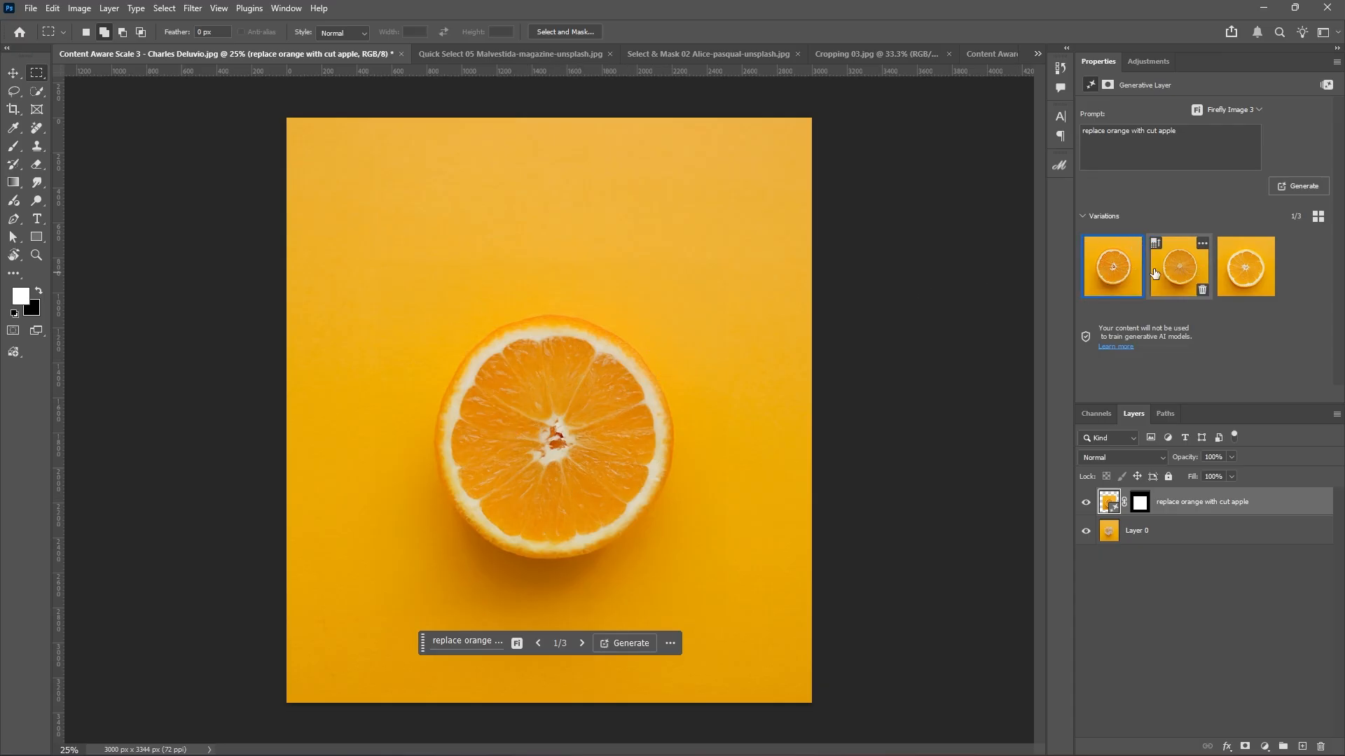
pyautogui.moveTo(1114, 268)
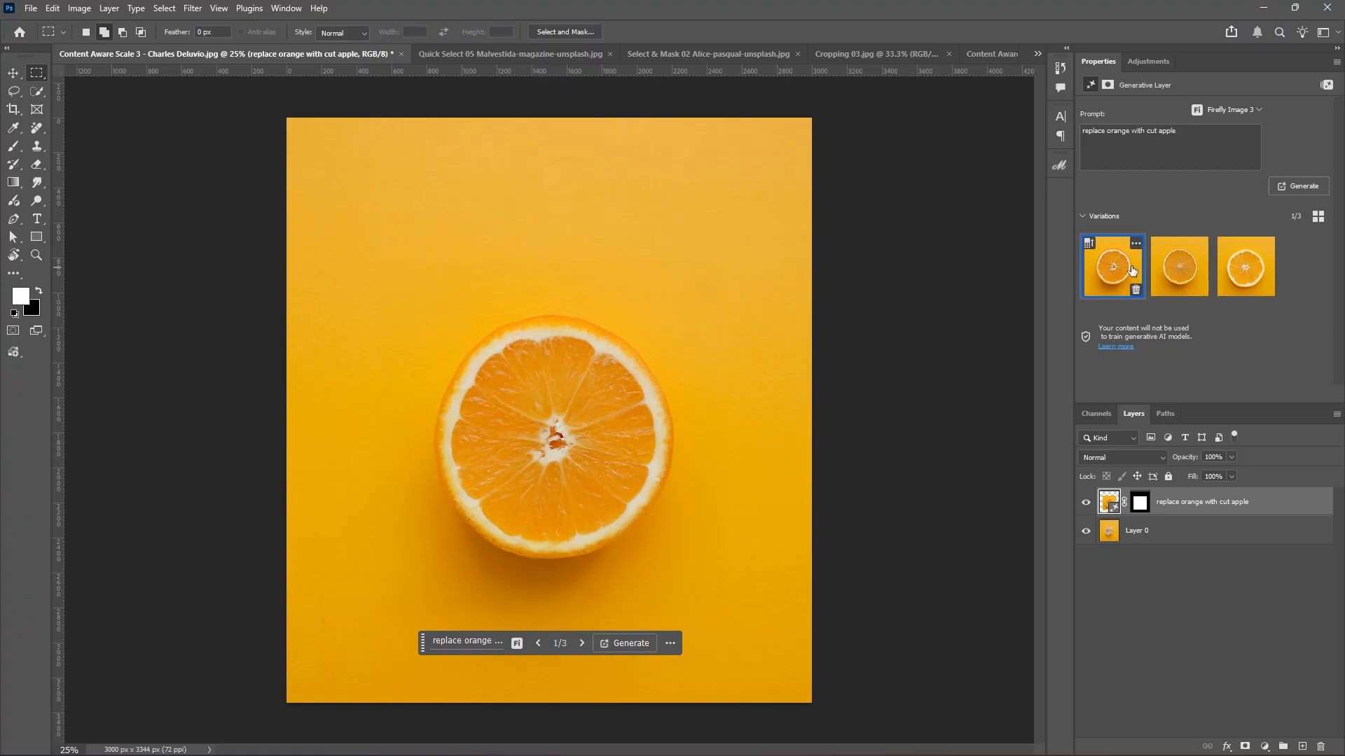
pyautogui.click(1178, 274)
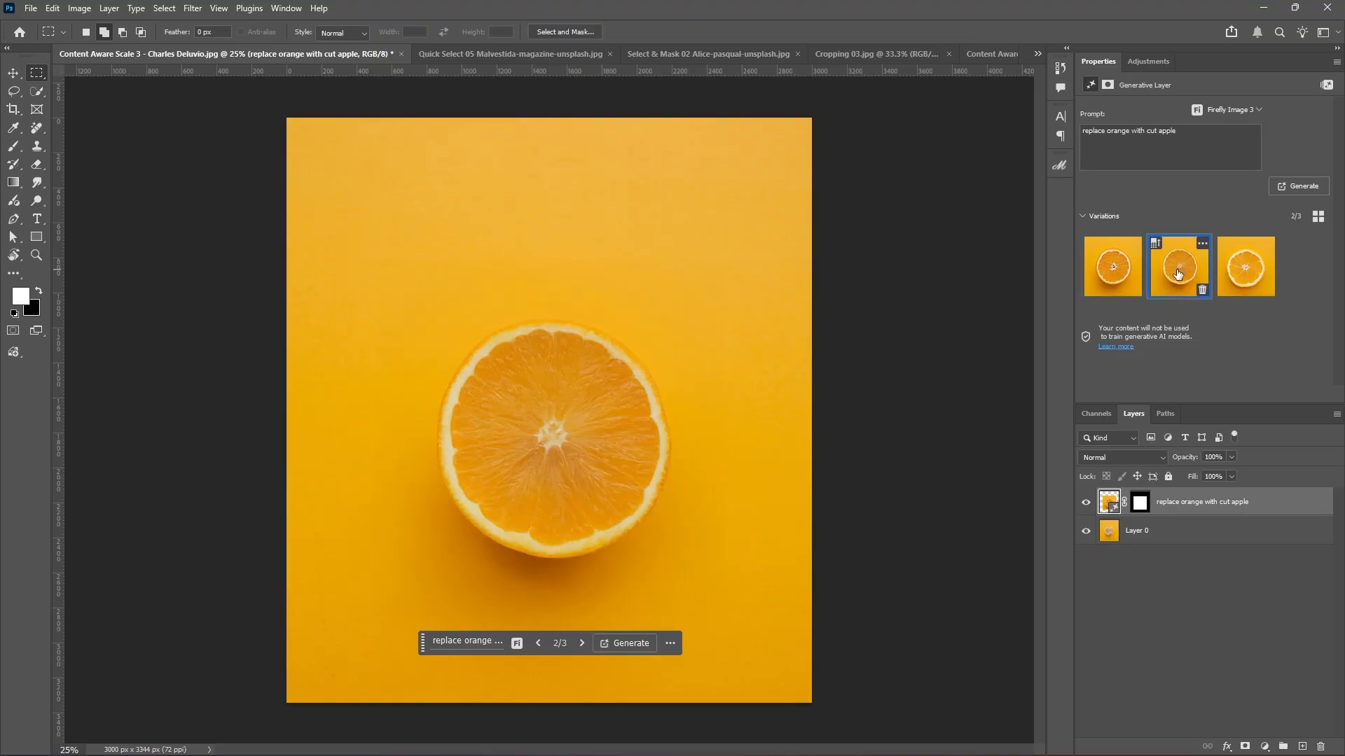
pyautogui.click(1246, 270)
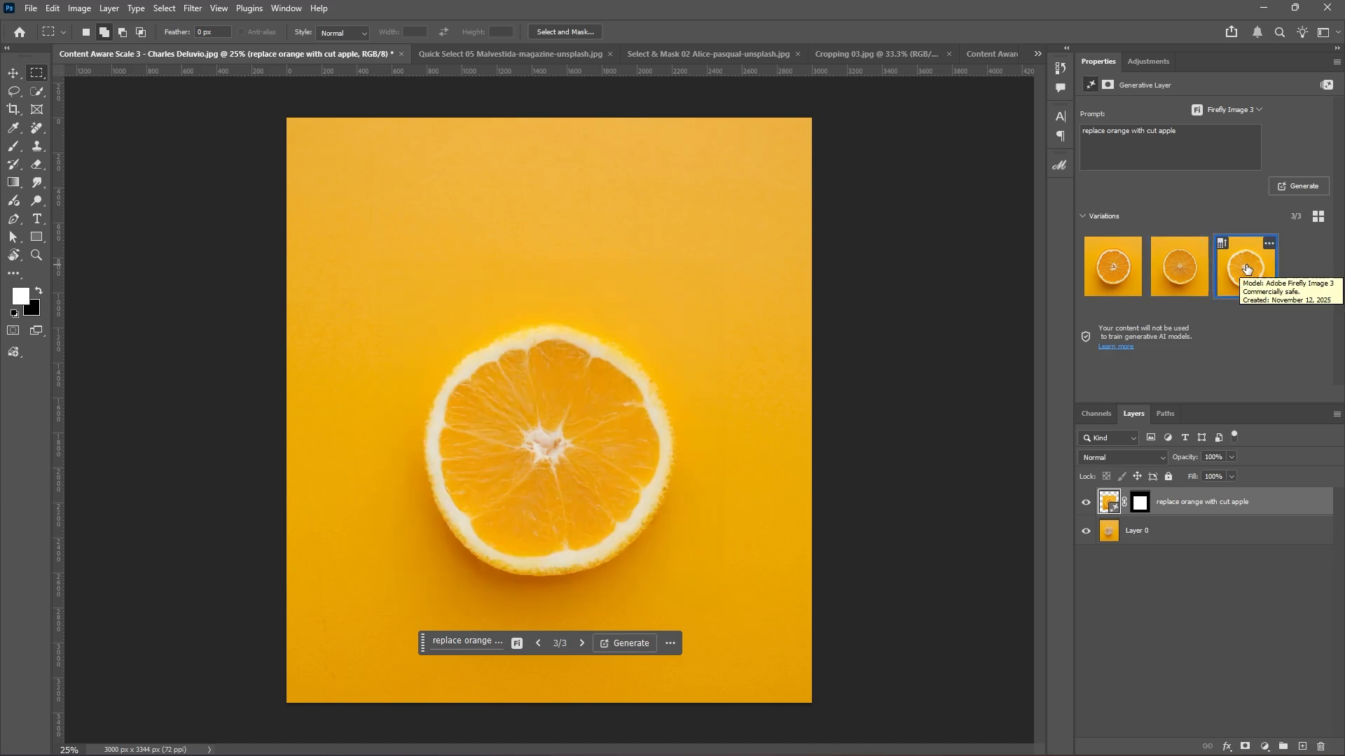
pyautogui.click(1112, 272)
pyautogui.click(1186, 277)
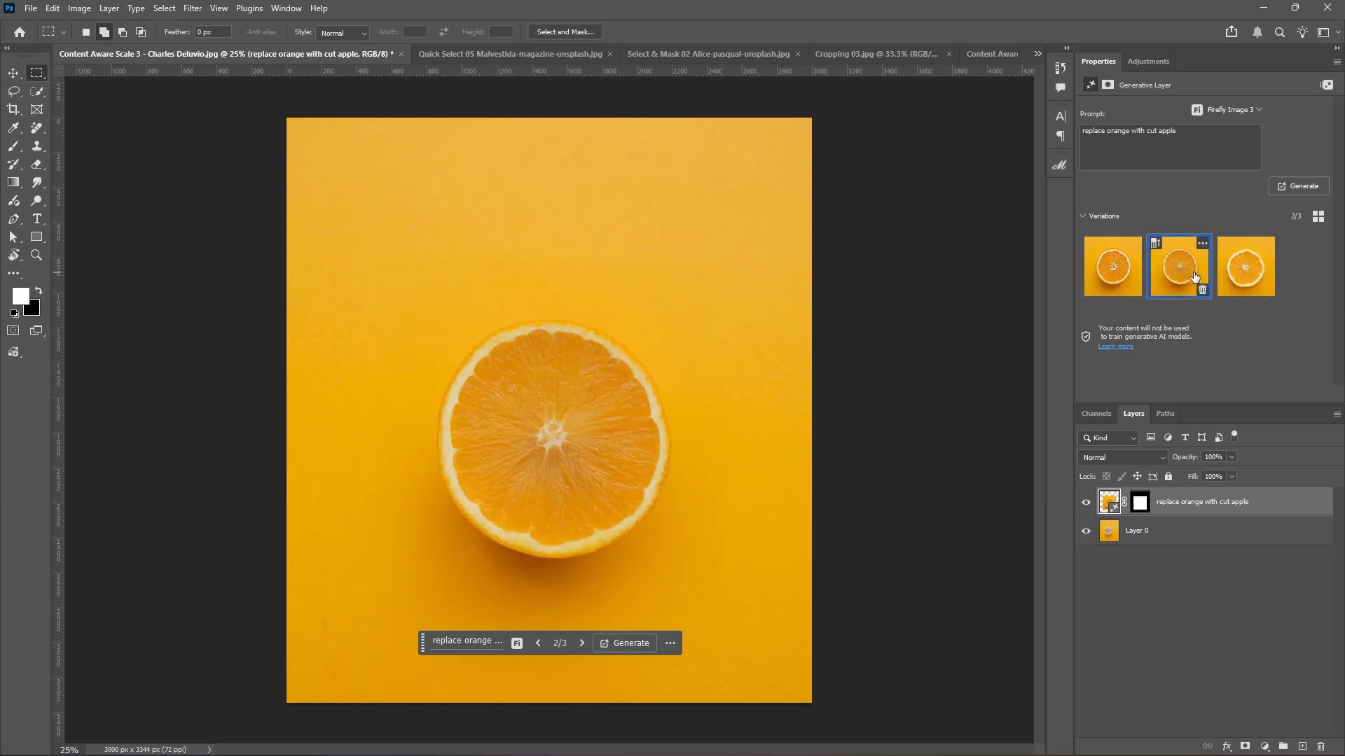
pyautogui.click(1246, 276)
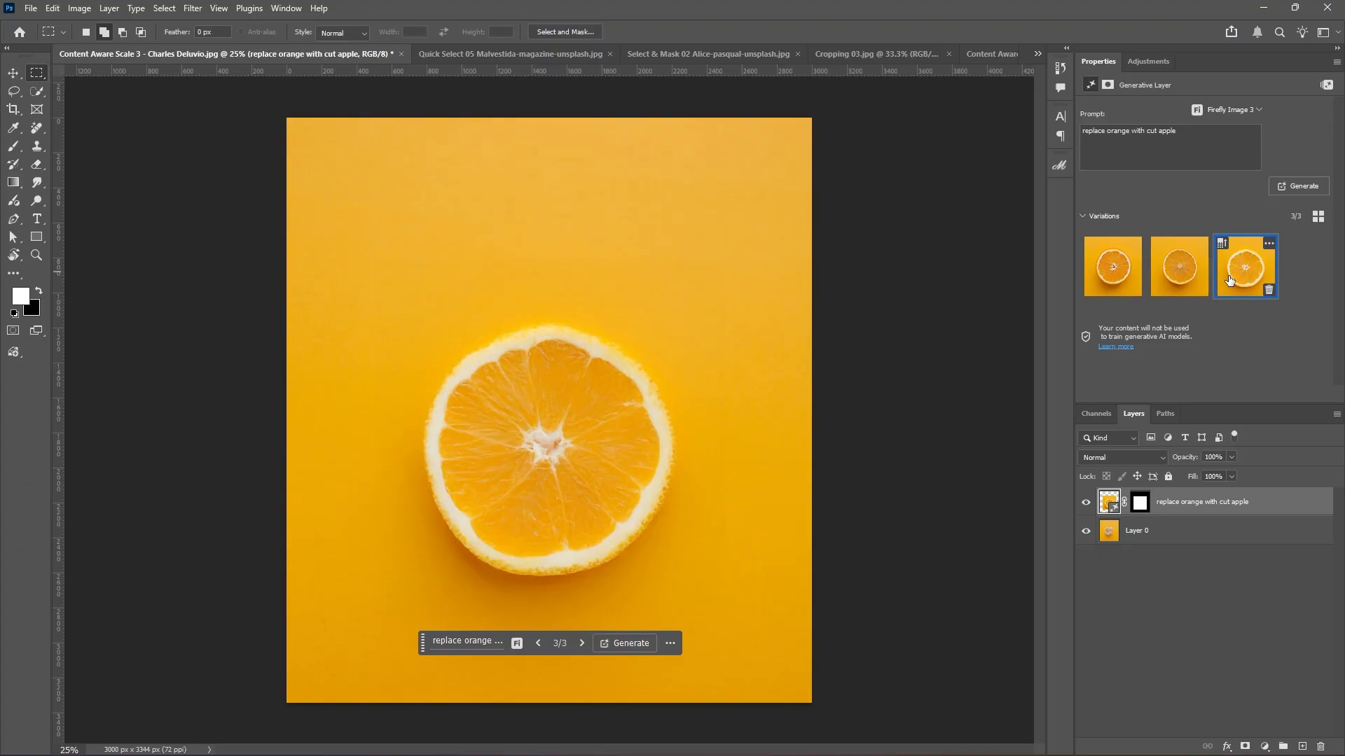
pyautogui.click(1103, 284)
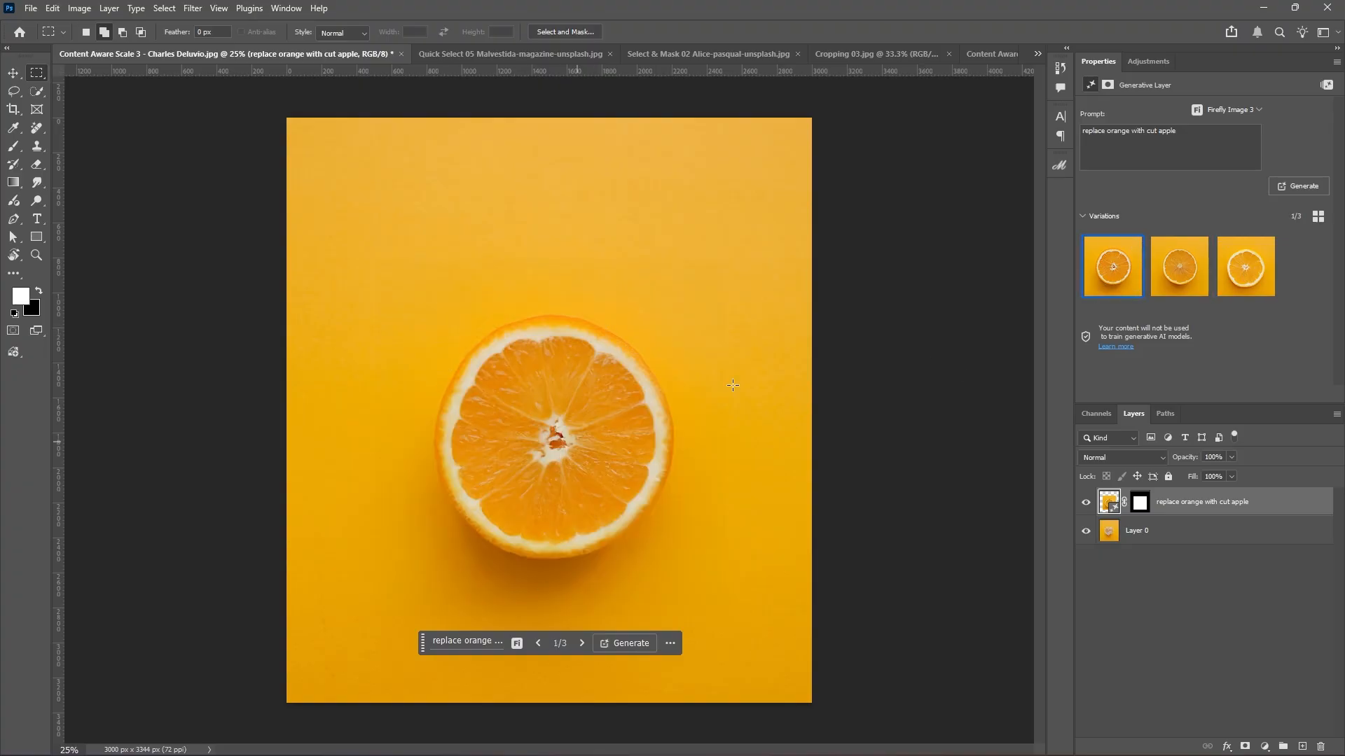
pyautogui.moveTo(1224, 277)
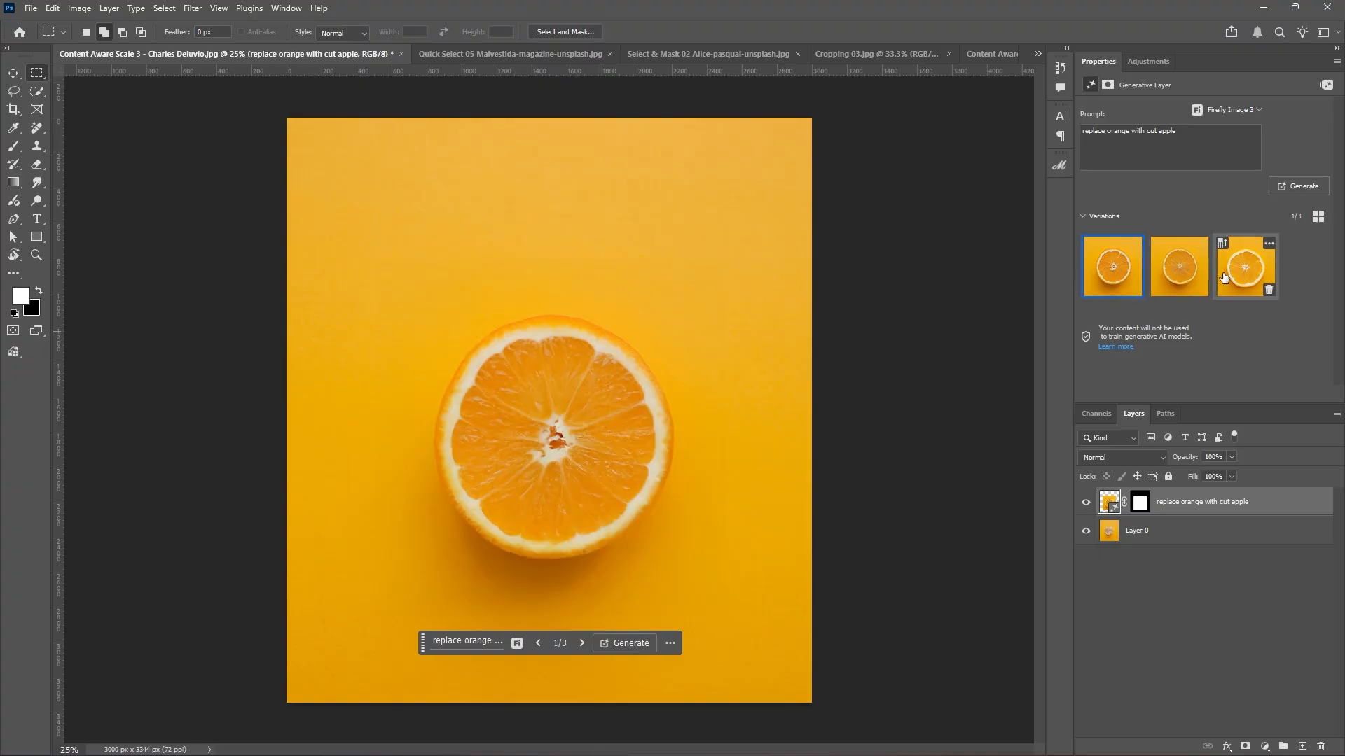
pyautogui.moveTo(1176, 266)
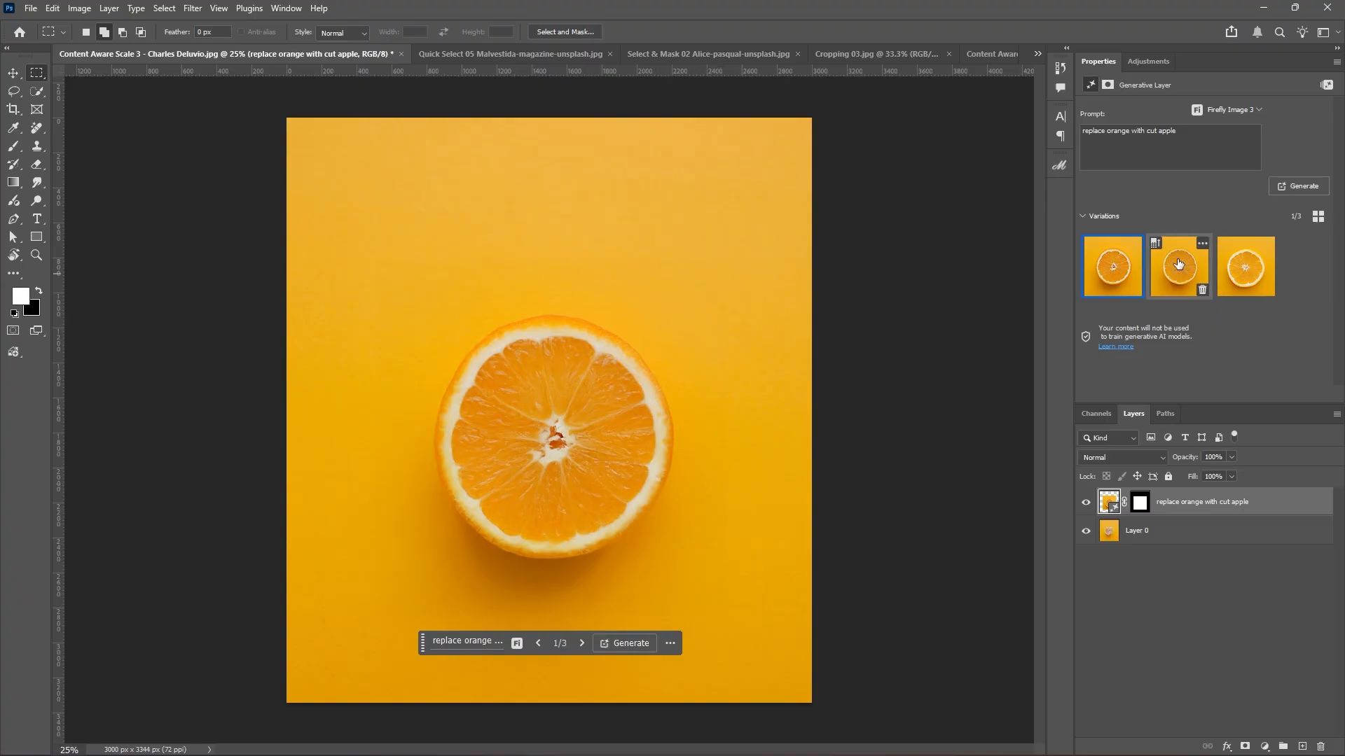
pyautogui.click(1171, 275)
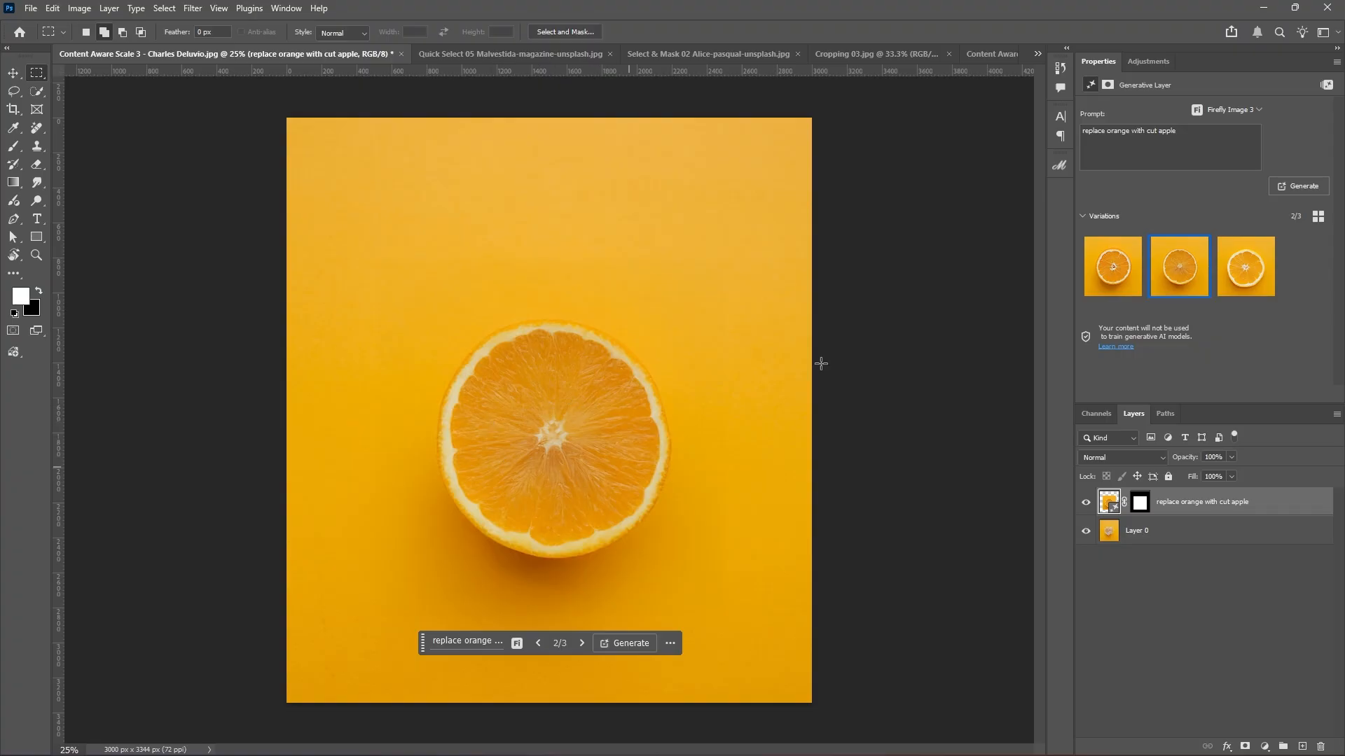
pyautogui.click(1246, 273)
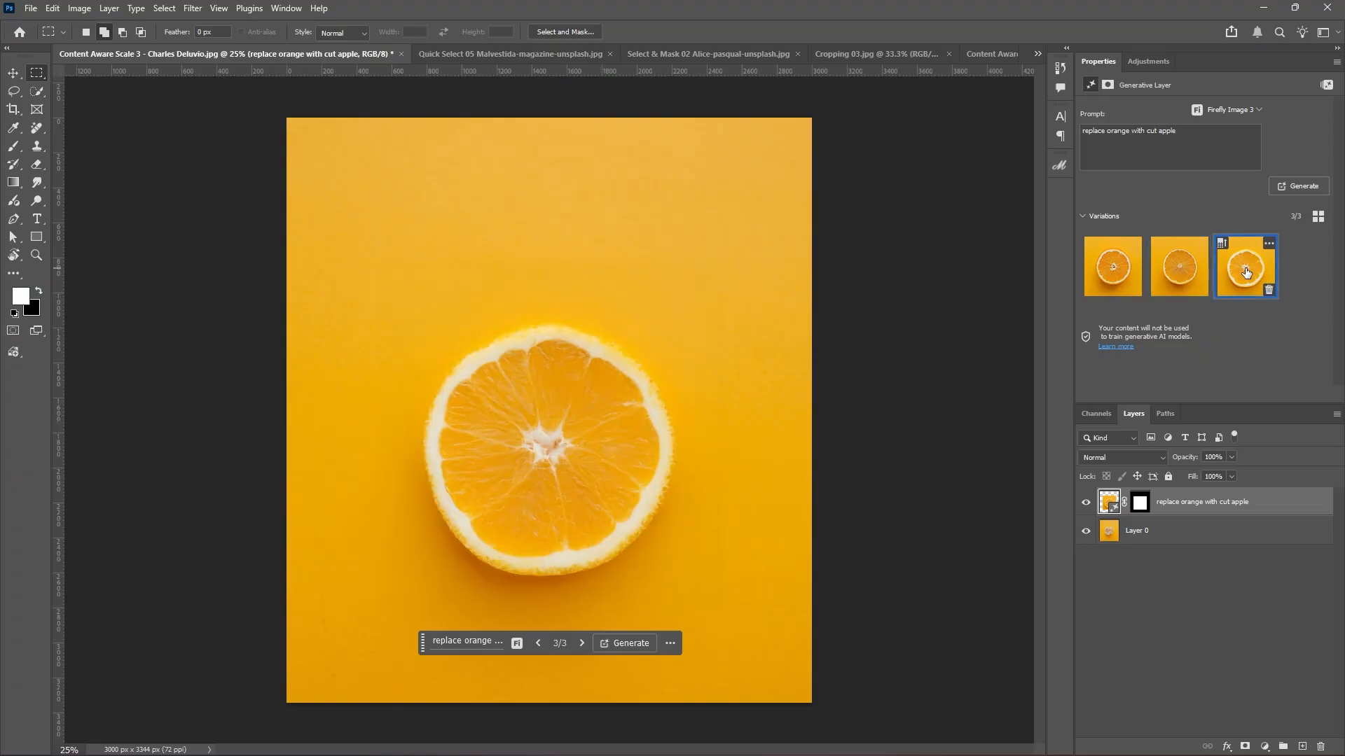
pyautogui.click(1105, 275)
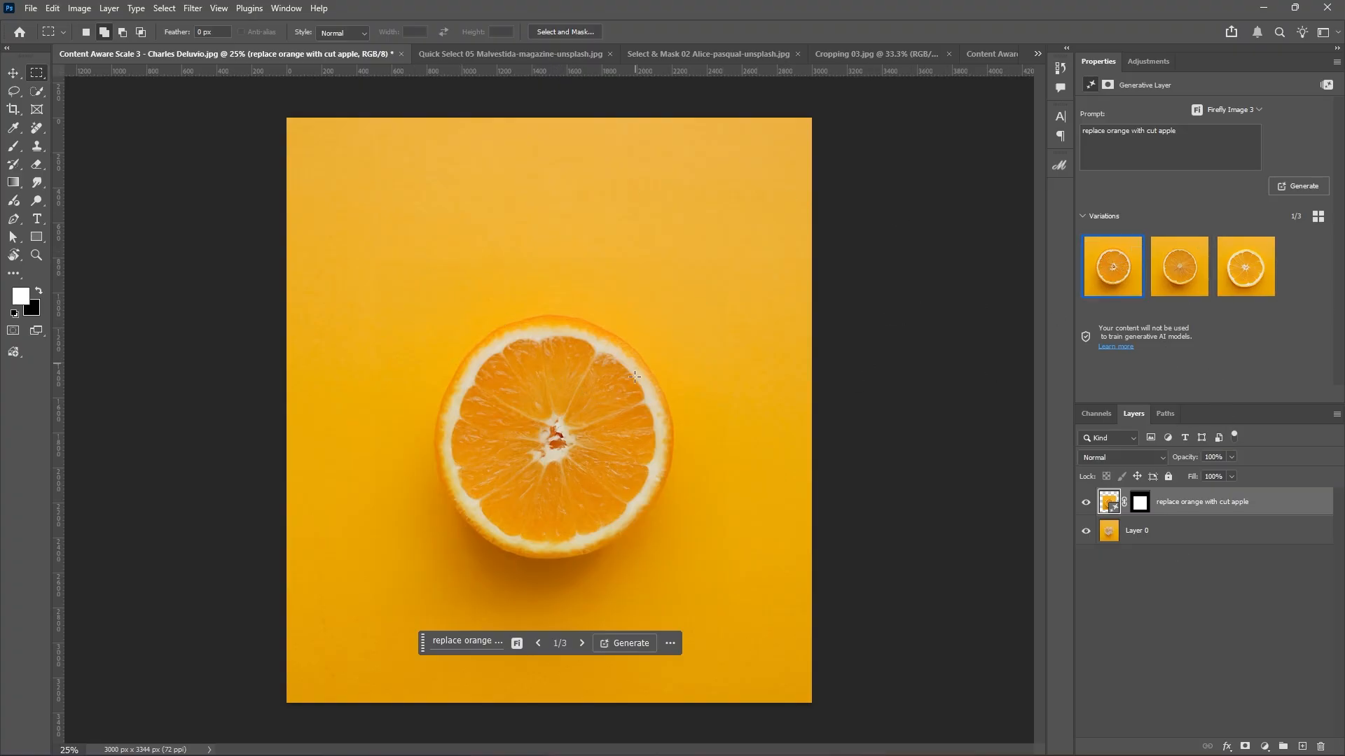
# Glance at the File export options unchanged, then switch to the second generated variation.
pyautogui.click(31, 8)
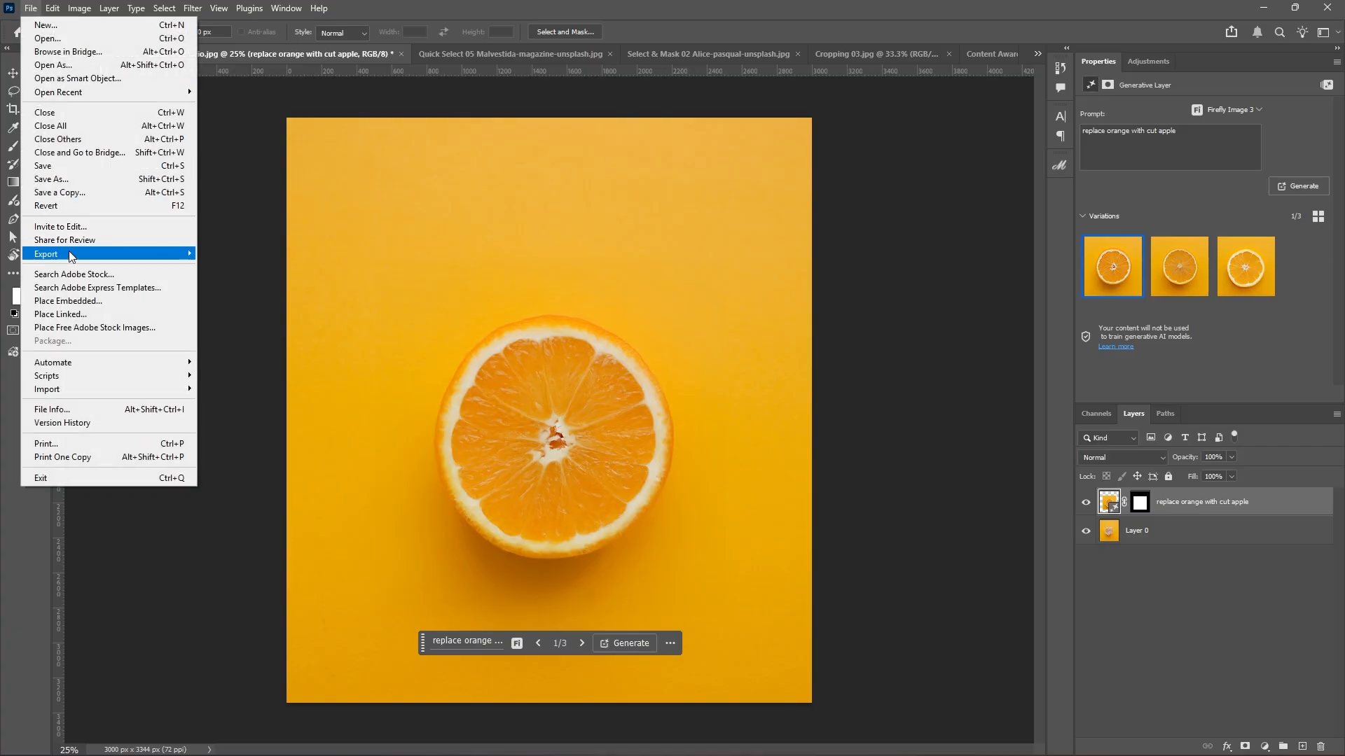
pyautogui.moveTo(140, 254)
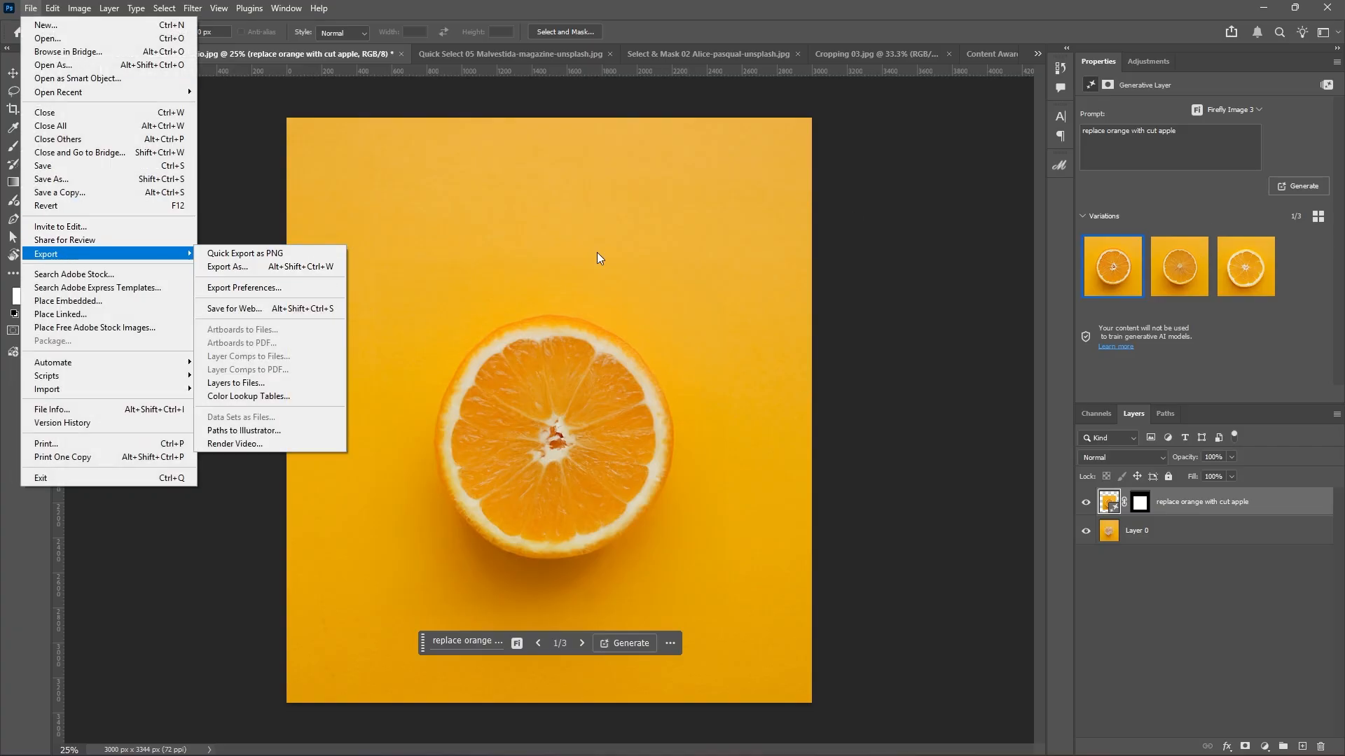
pyautogui.click(1179, 266)
pyautogui.click(1180, 266)
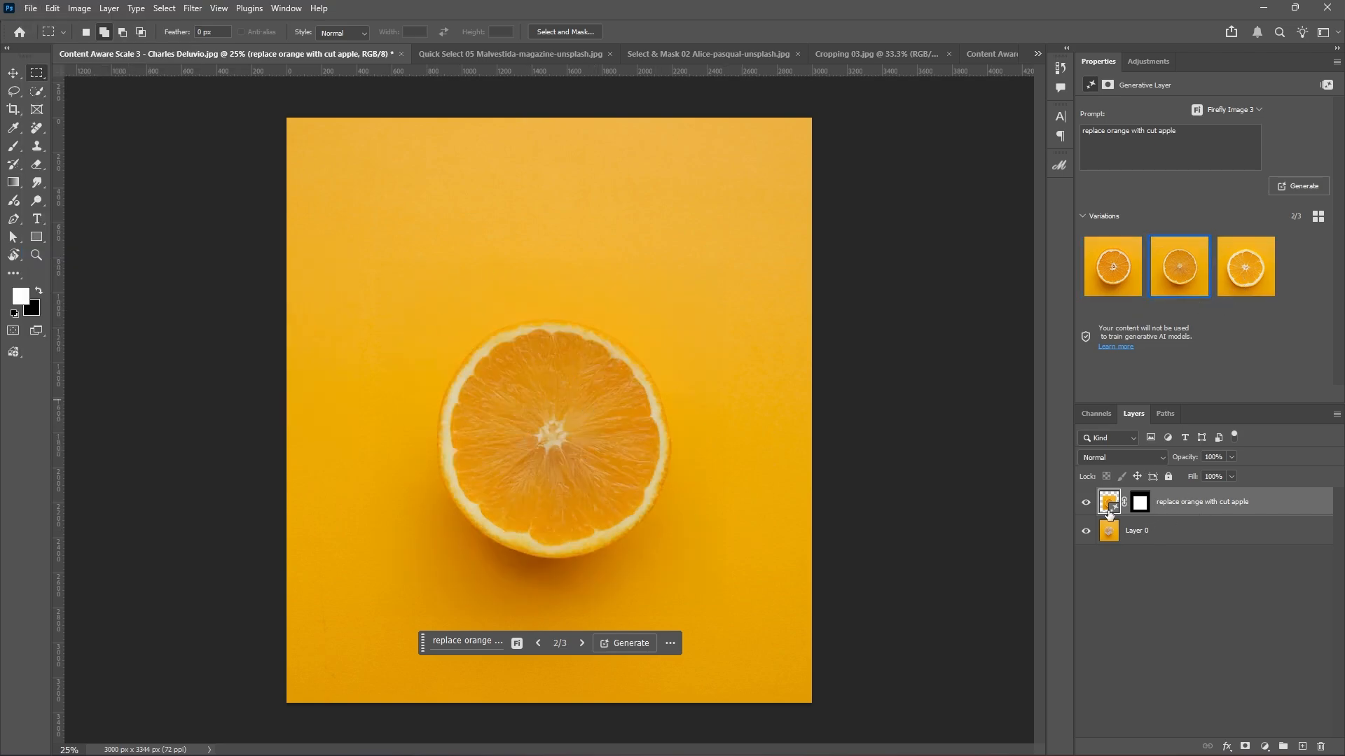
# Delete 'orange' from the prompt so it reads 'replace with cut apple'.
pyautogui.click(479, 648)
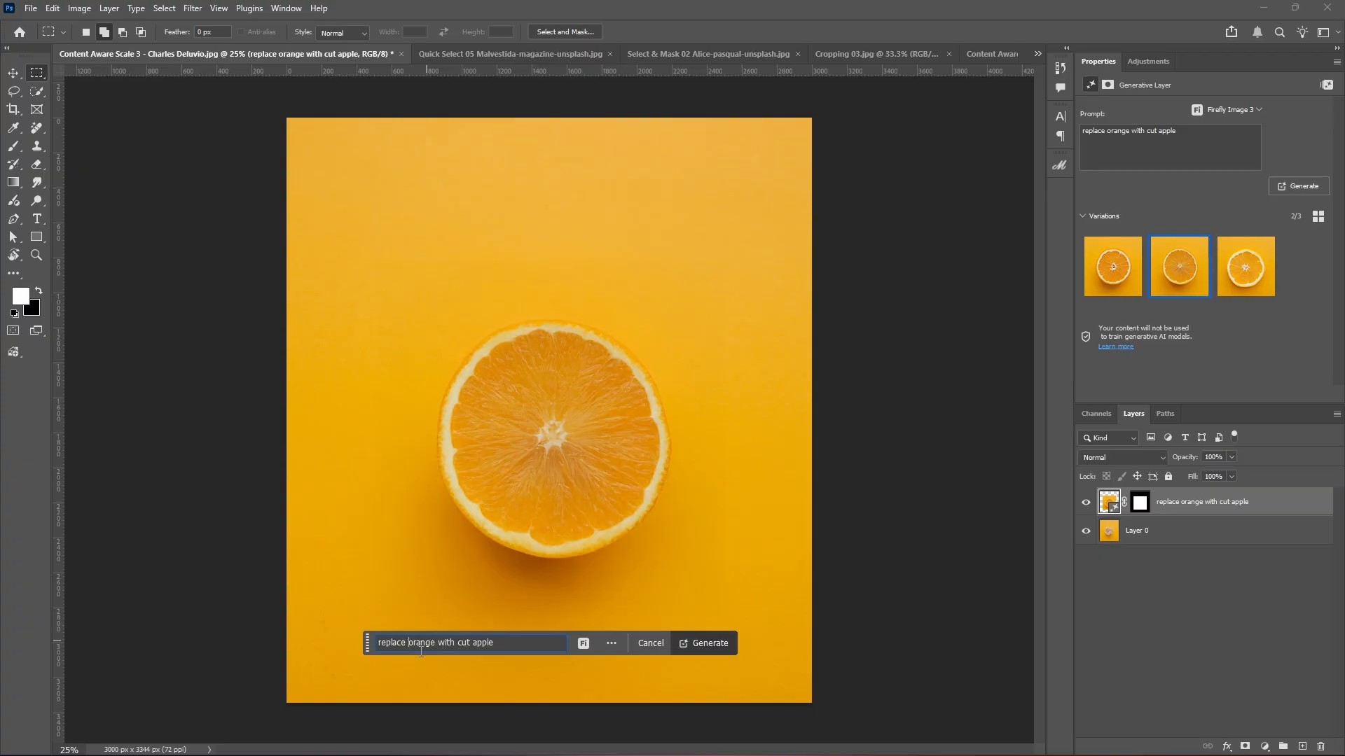
pyautogui.press('BackSpace')
pyautogui.press('BackSpace')
pyautogui.press('BackSpace')
pyautogui.press('Delete')
pyautogui.press('Delete')
# Enter 'replace with cut apple' as a new fill prompt, hide the earlier generated layer, and select Layer 0.
pyautogui.keyDown('ctrl'); pyautogui.click(1139, 505); pyautogui.keyUp('ctrl')
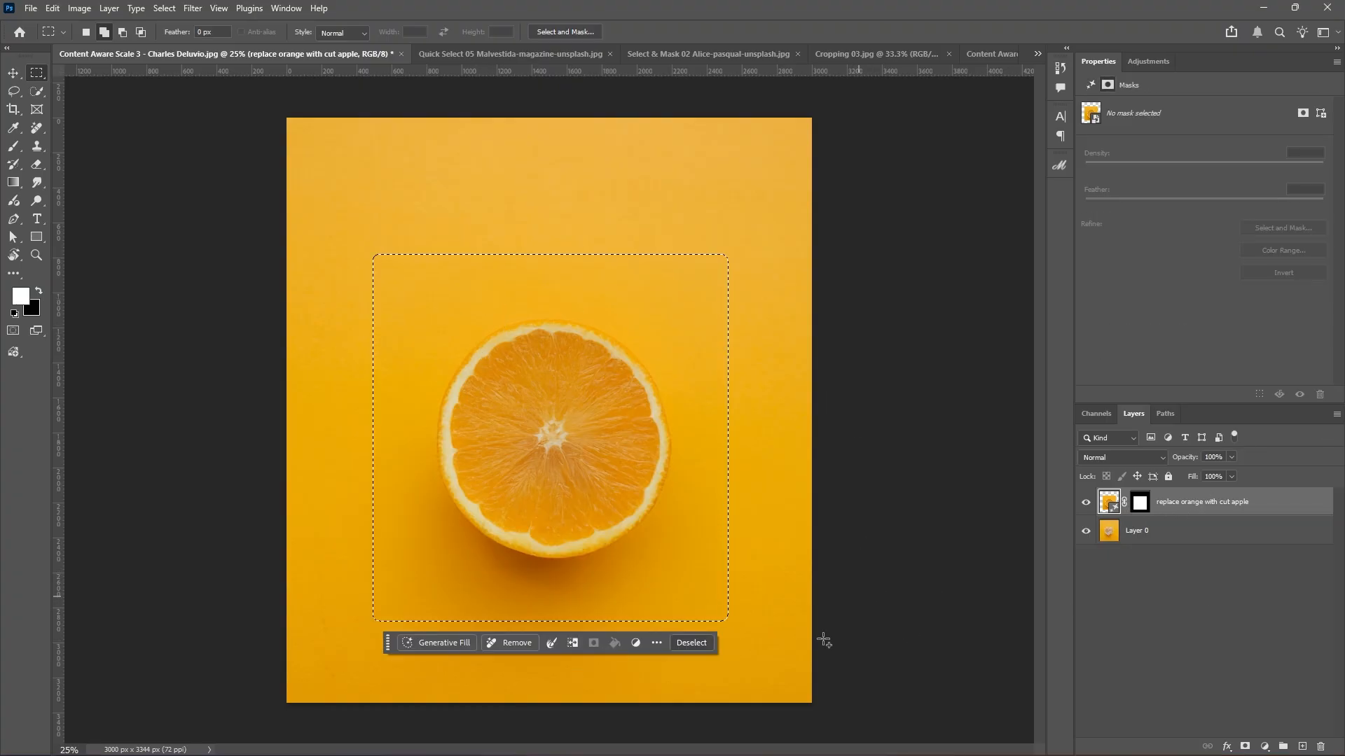
pyautogui.click(435, 643)
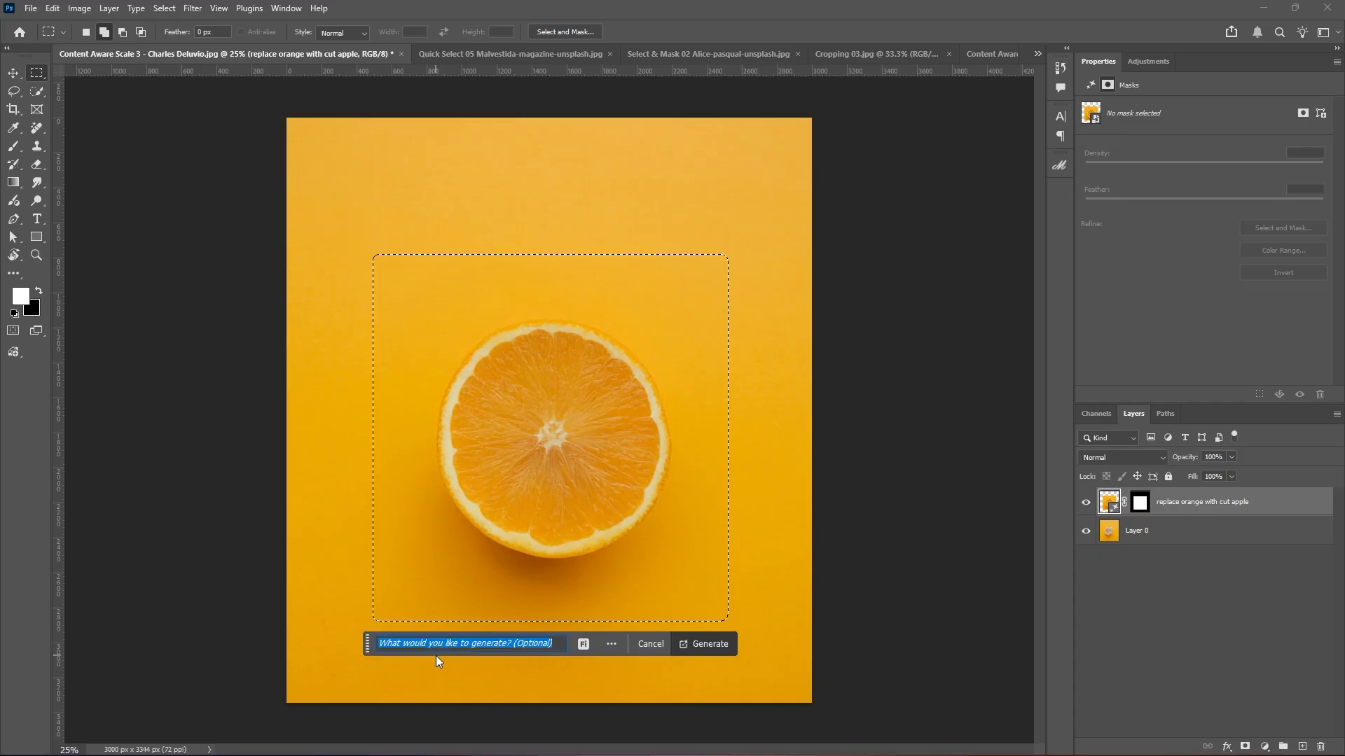
pyautogui.write('replace ')
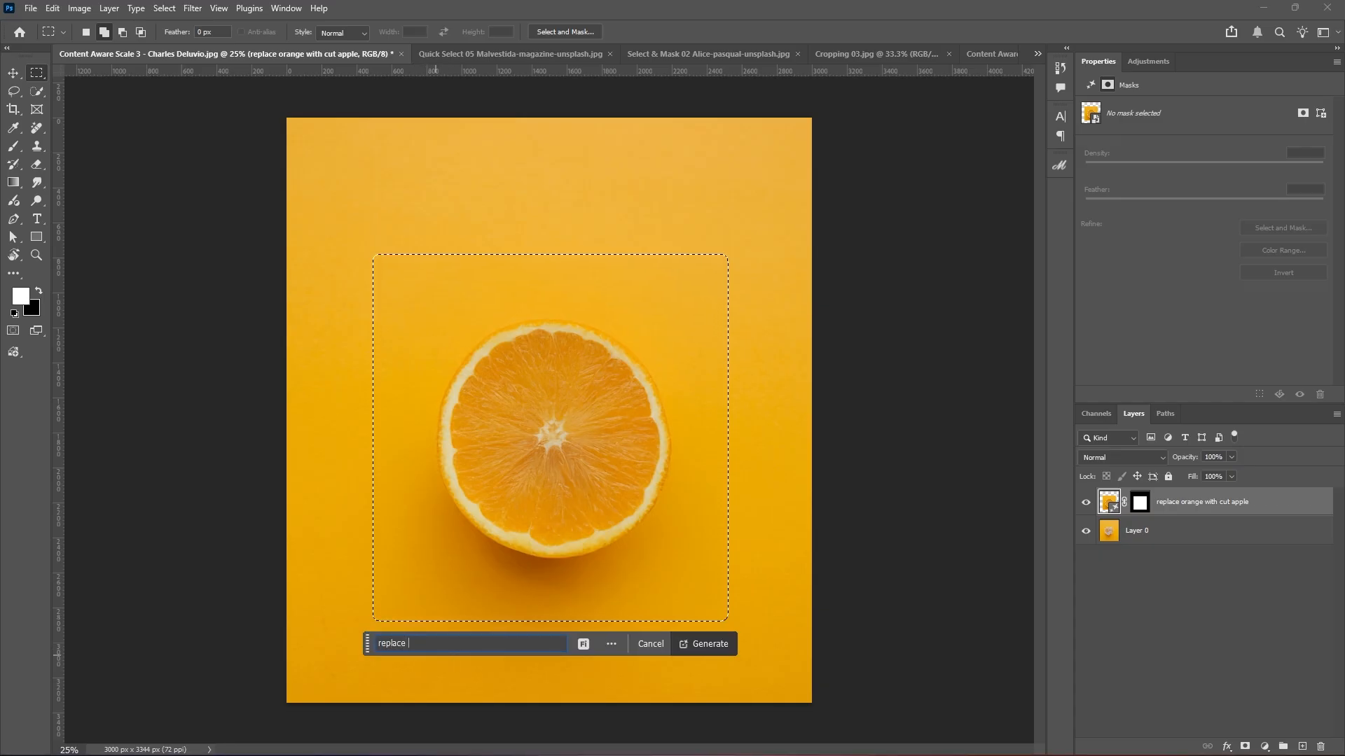
pyautogui.write('with cut apple')
pyautogui.click(1085, 502)
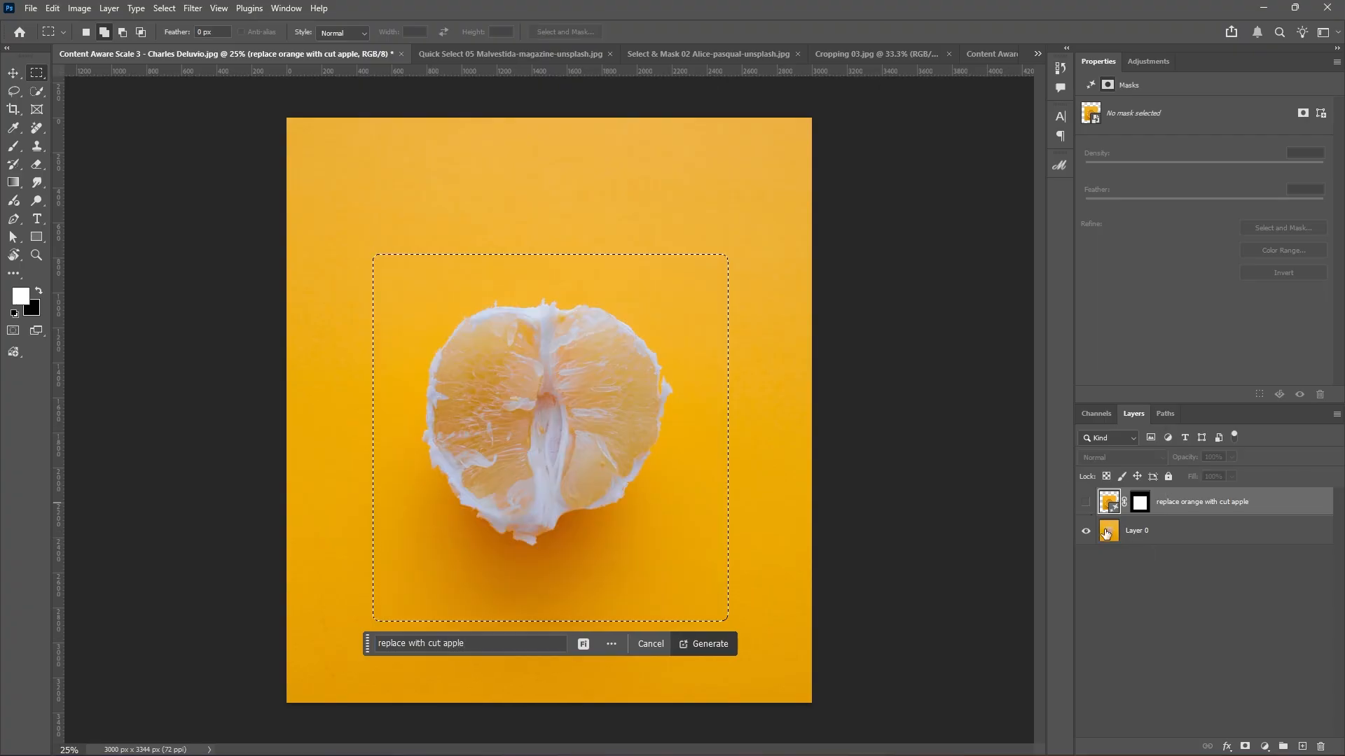
pyautogui.click(1164, 538)
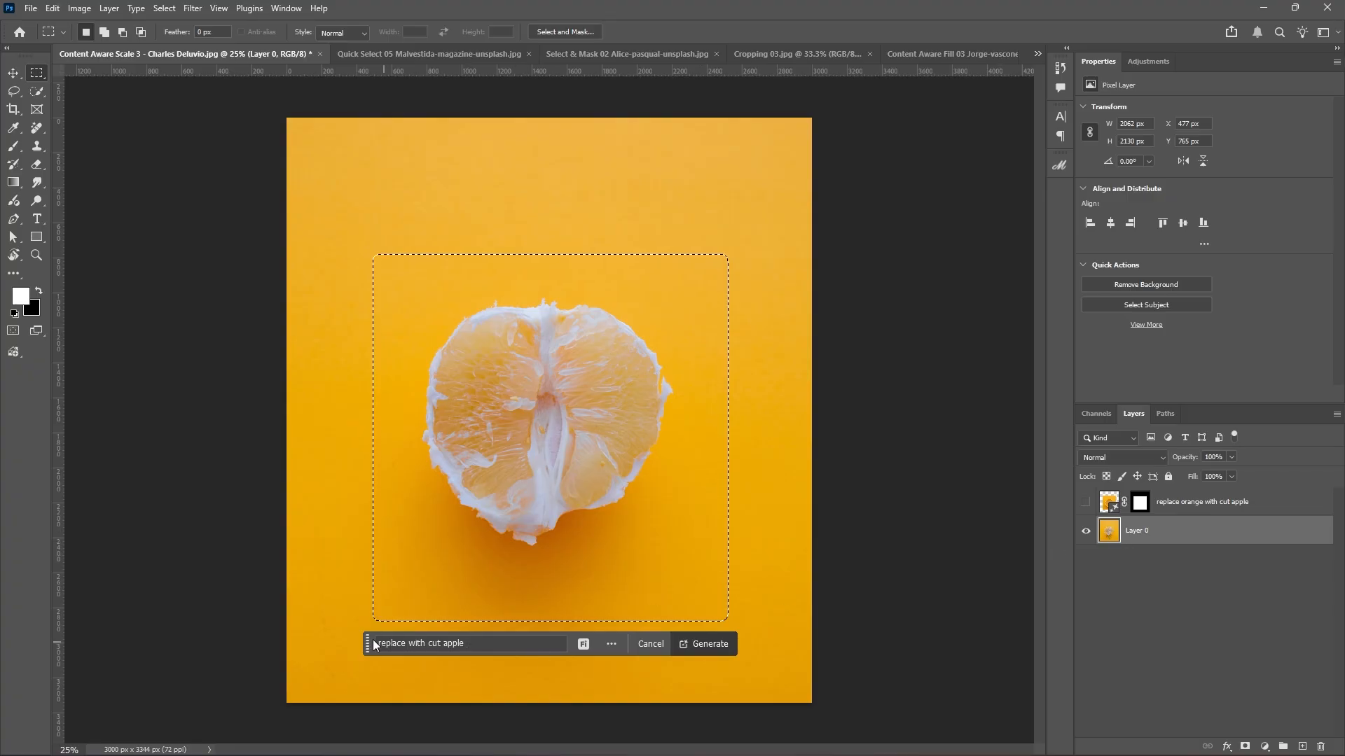
# Generate the cut apple fill and preview its three variations, settling on the first.
pyautogui.click(713, 645)
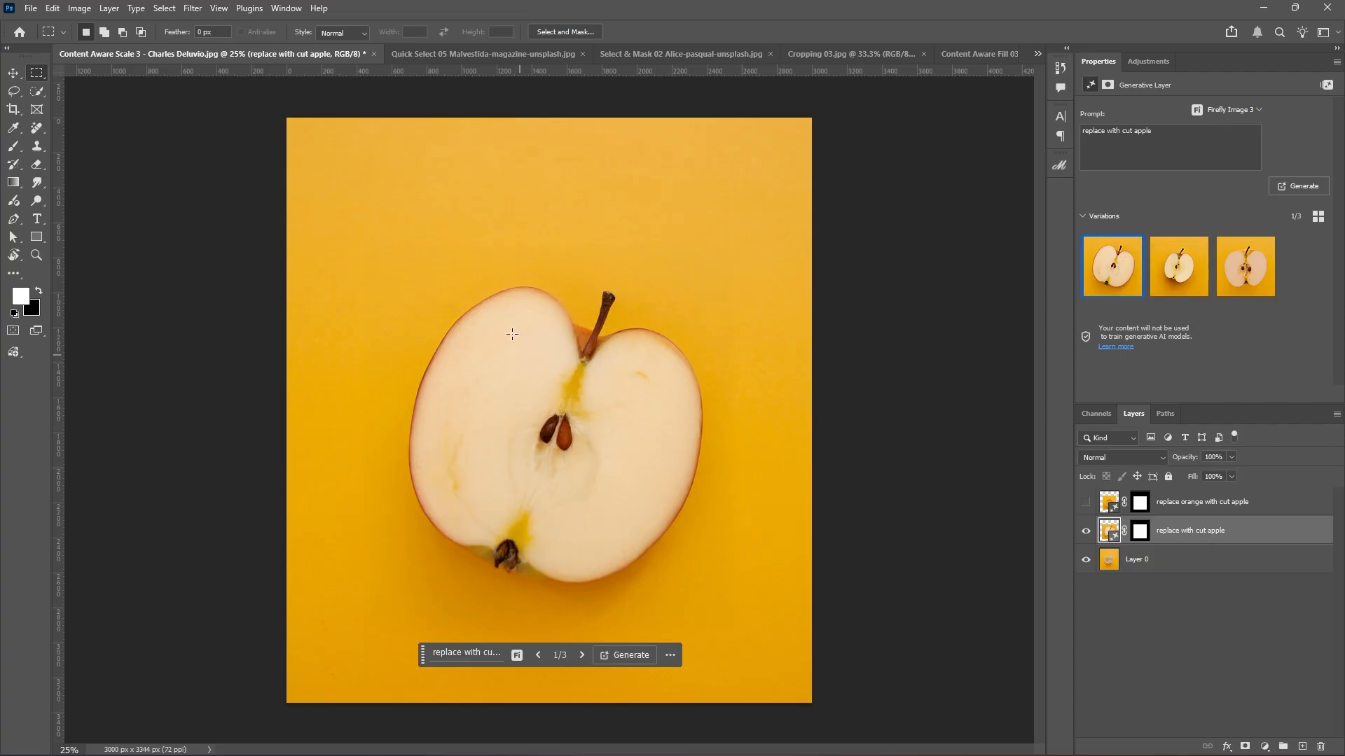
pyautogui.click(1187, 281)
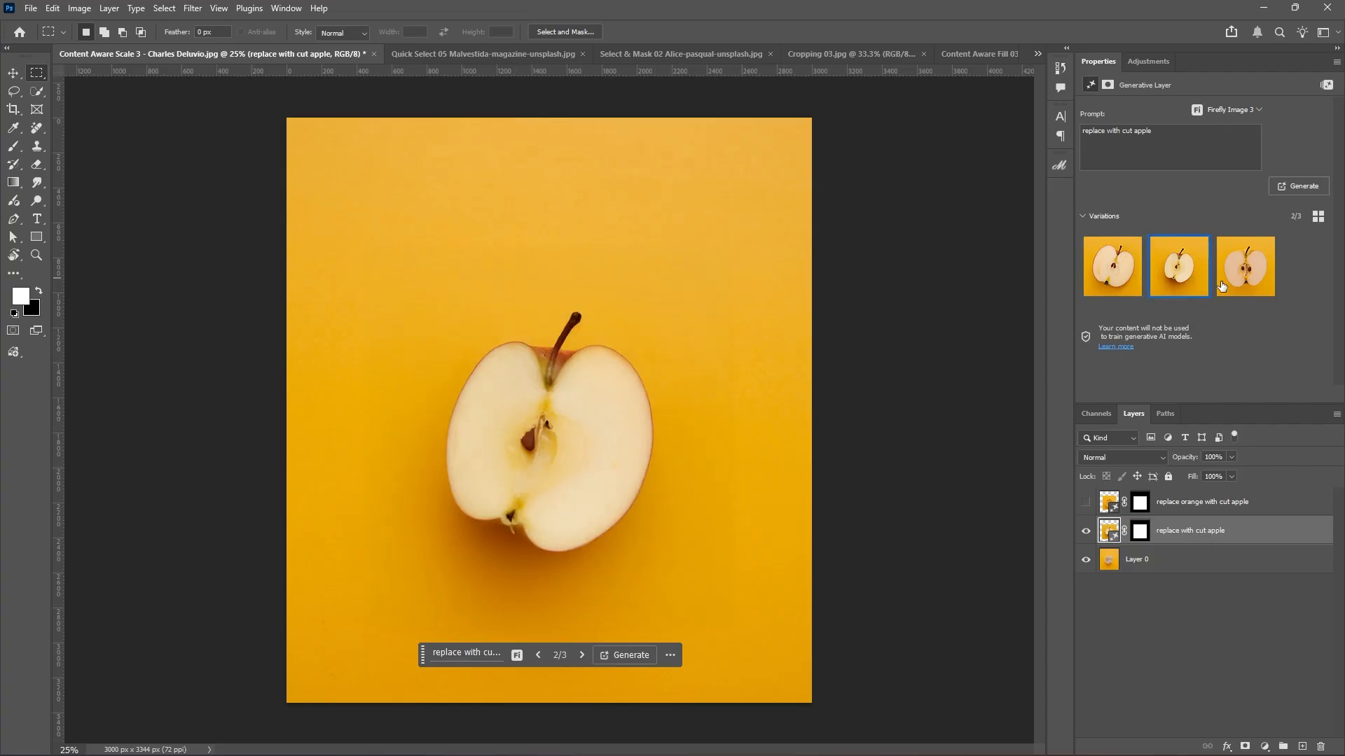
pyautogui.click(1257, 278)
pyautogui.click(1101, 289)
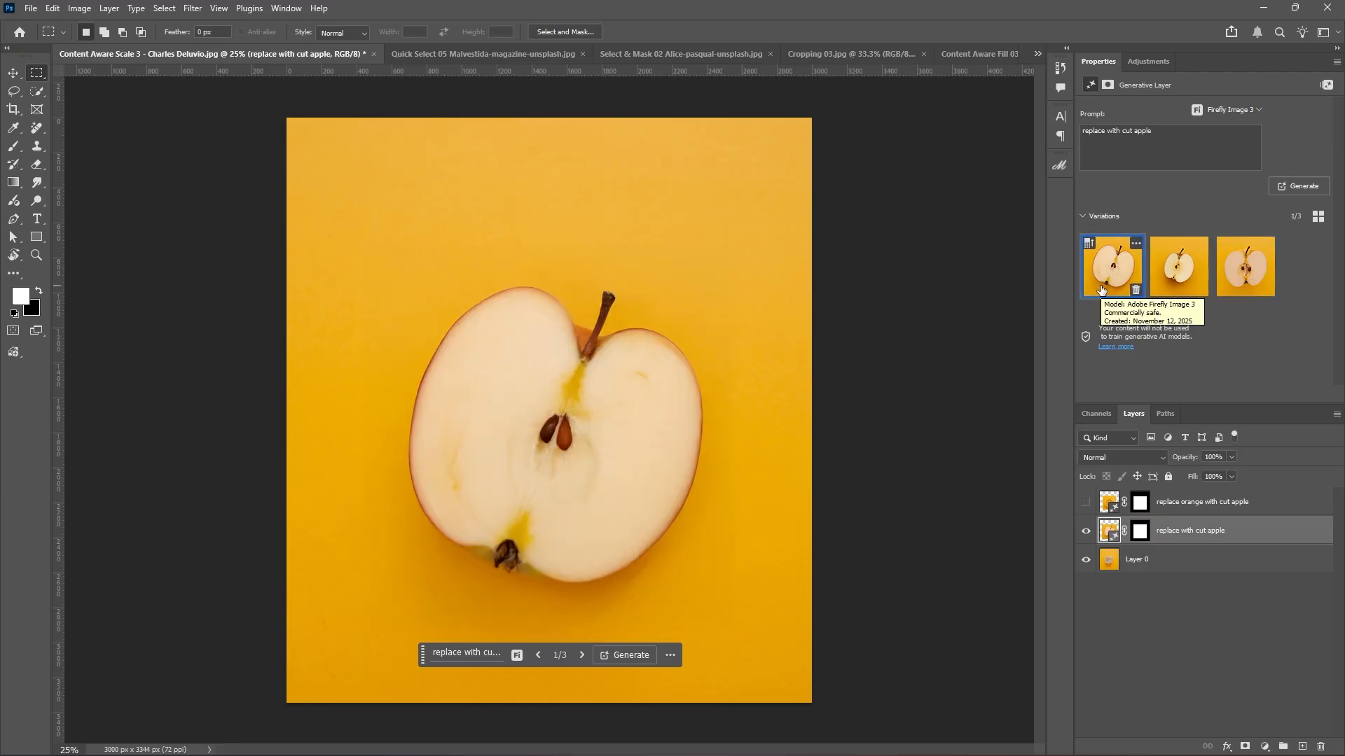
pyautogui.click(480, 655)
pyautogui.hotkey('ctrl', 'c')
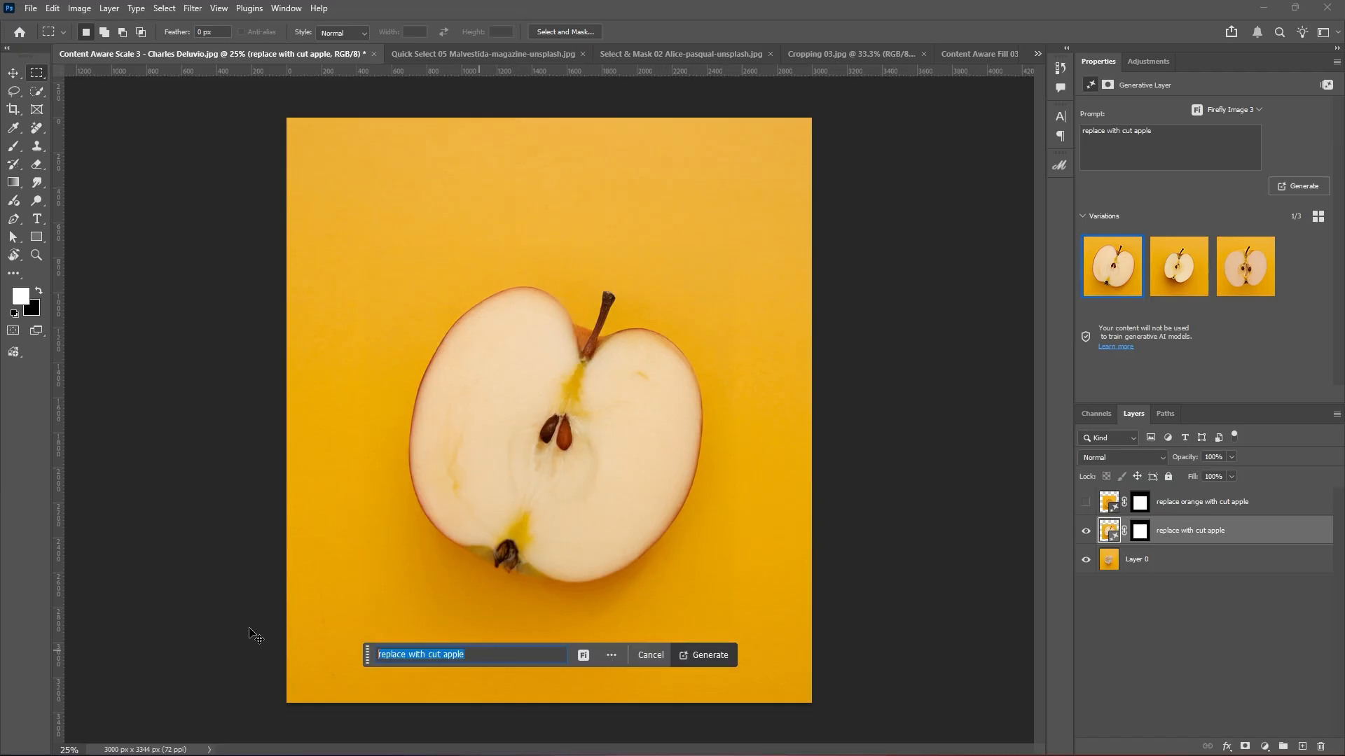
# Choose Gemini 2.5 (Nano Banana), hide the first apple layer, and reload the selection on Layer 0.
pyautogui.click(583, 654)
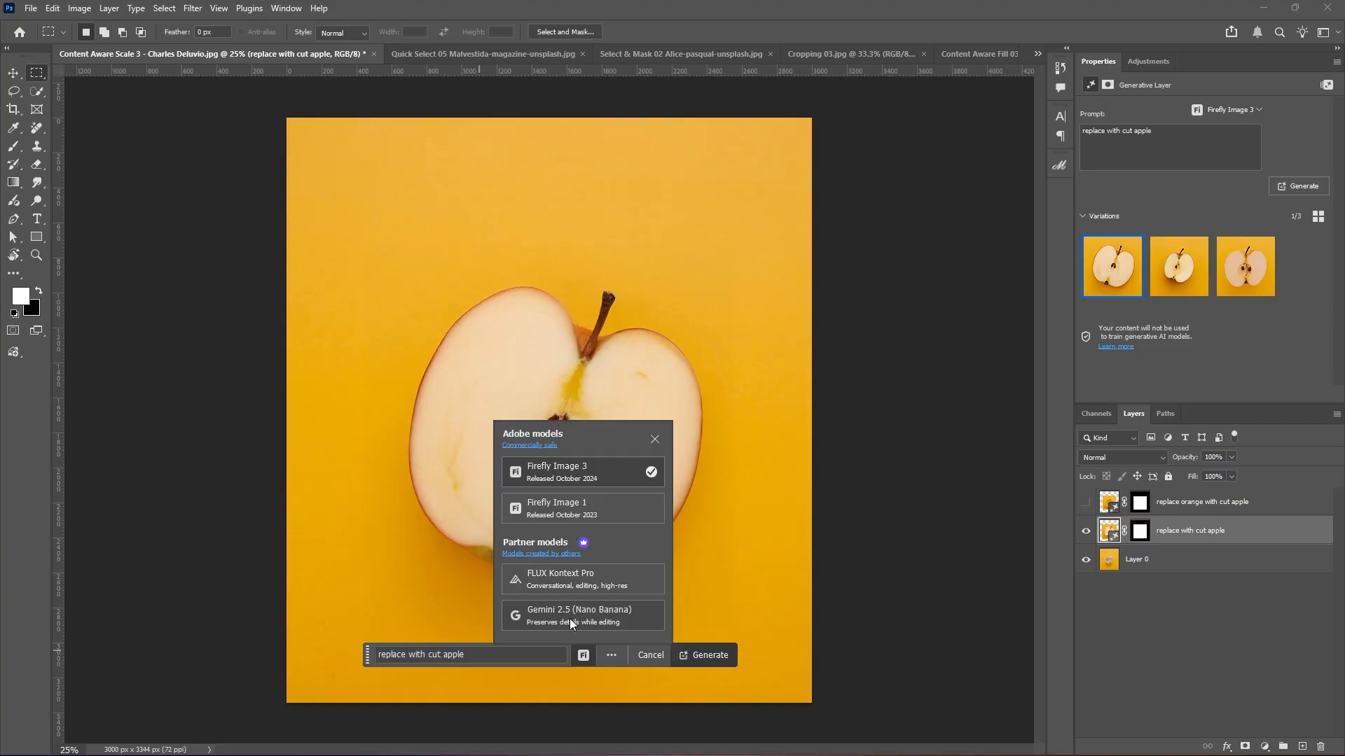
pyautogui.click(591, 612)
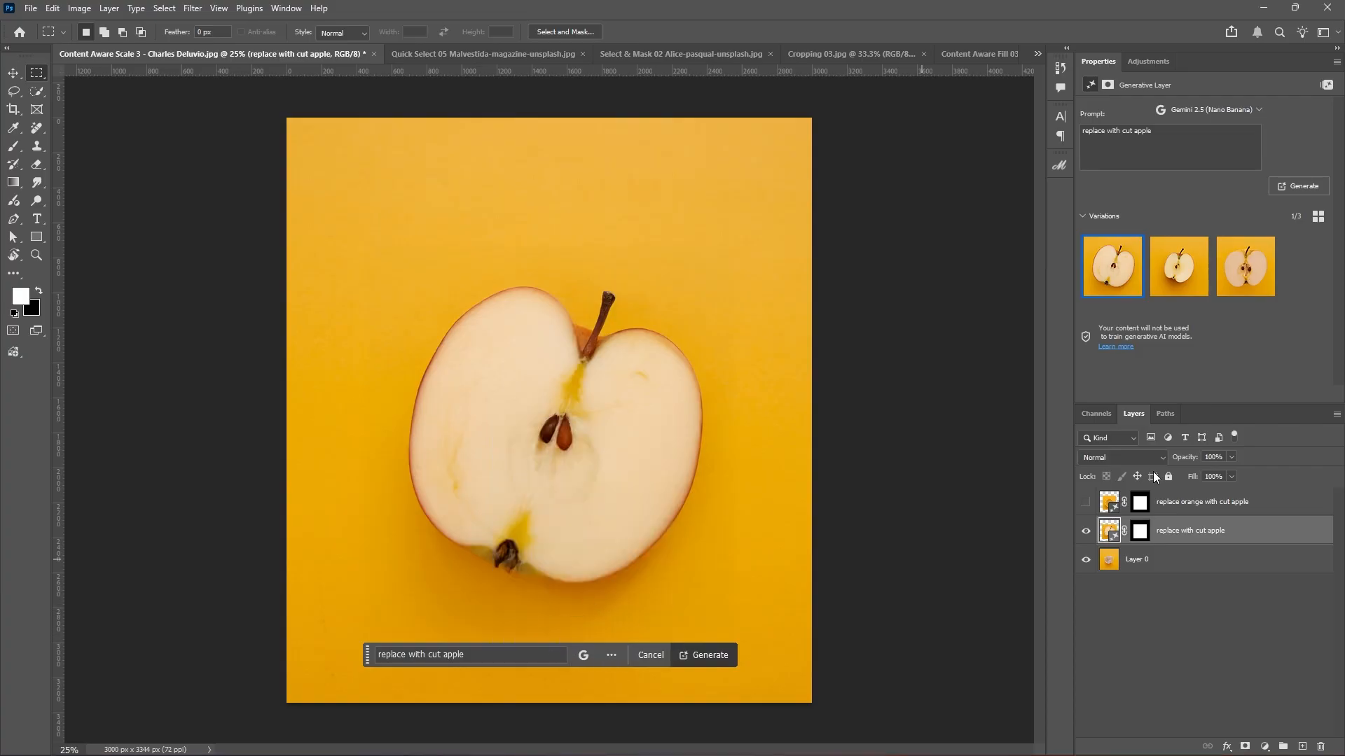
pyautogui.click(1086, 532)
pyautogui.click(1152, 564)
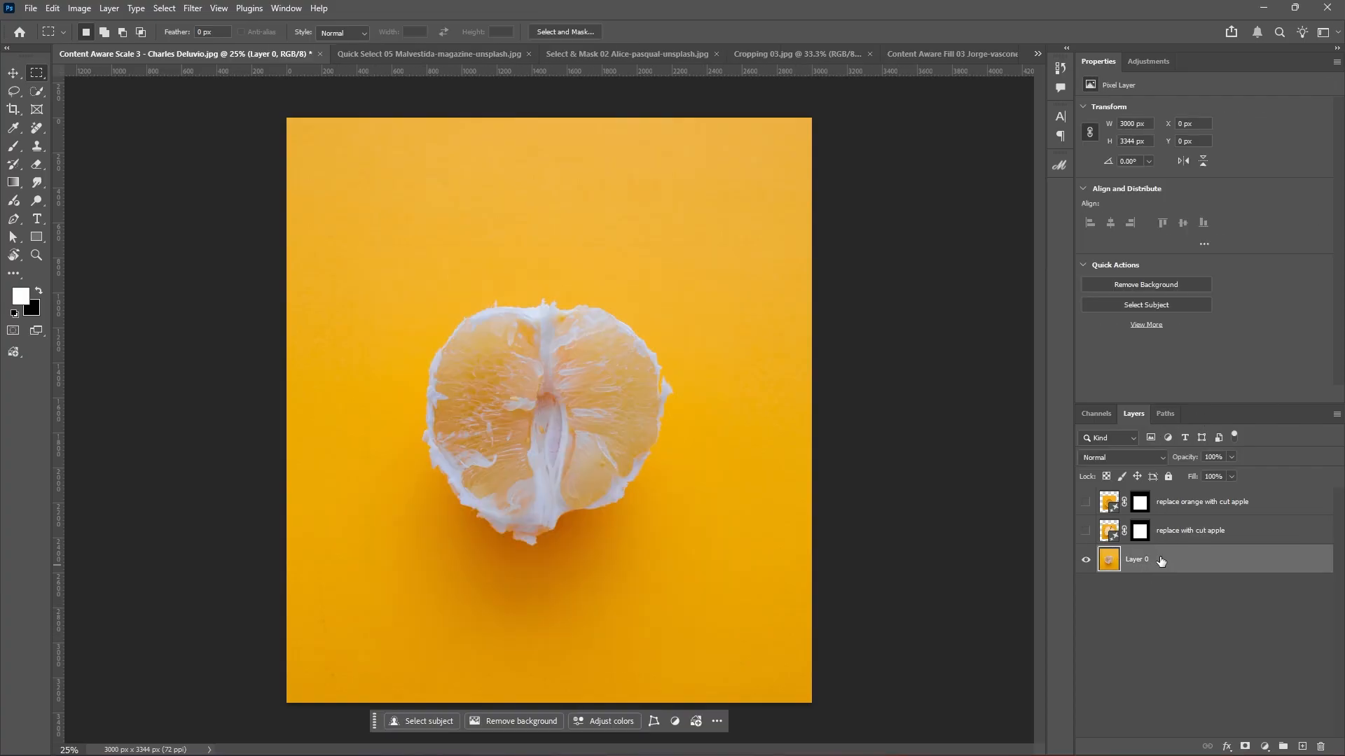
pyautogui.keyDown('ctrl'); pyautogui.click(1147, 534); pyautogui.keyUp('ctrl')
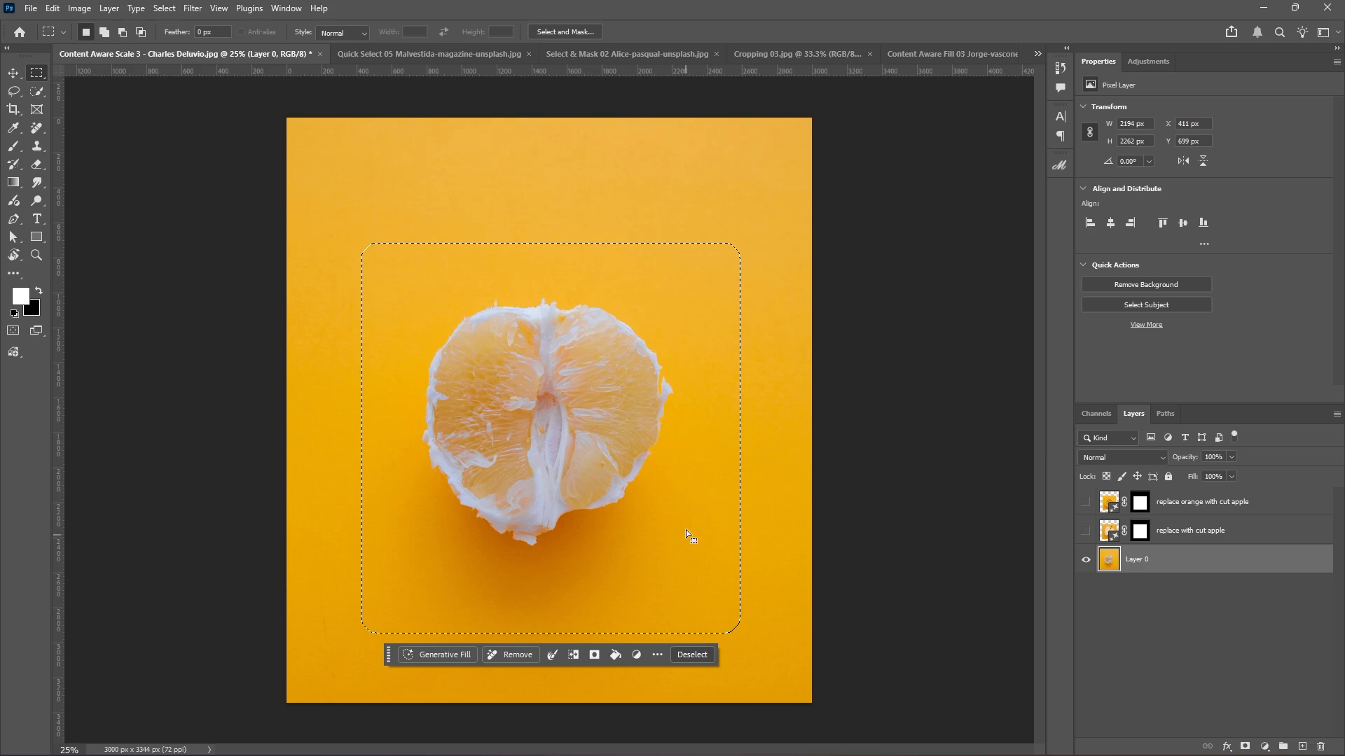
# Generate a Gemini 2.5 (Nano Banana) fill from the pasted 'replace with cut apple' prompt.
pyautogui.click(466, 654)
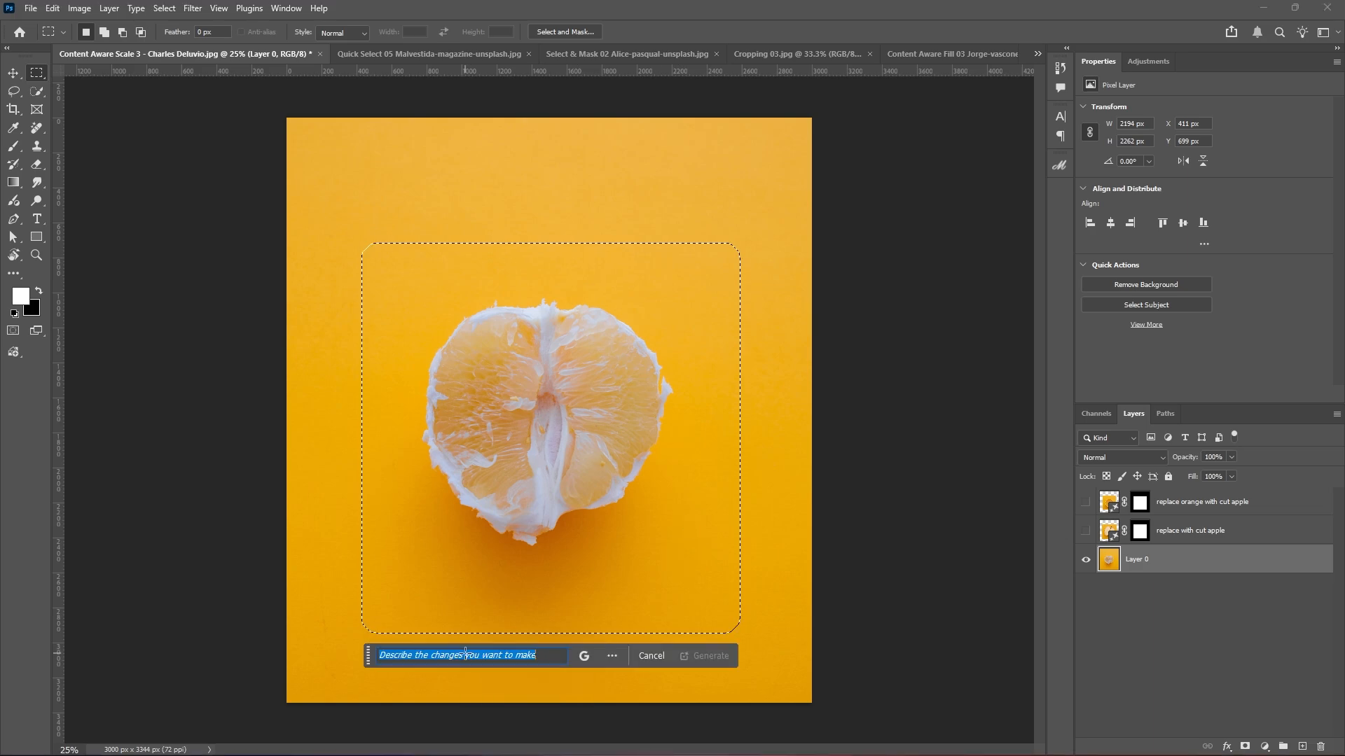
pyautogui.click(586, 657)
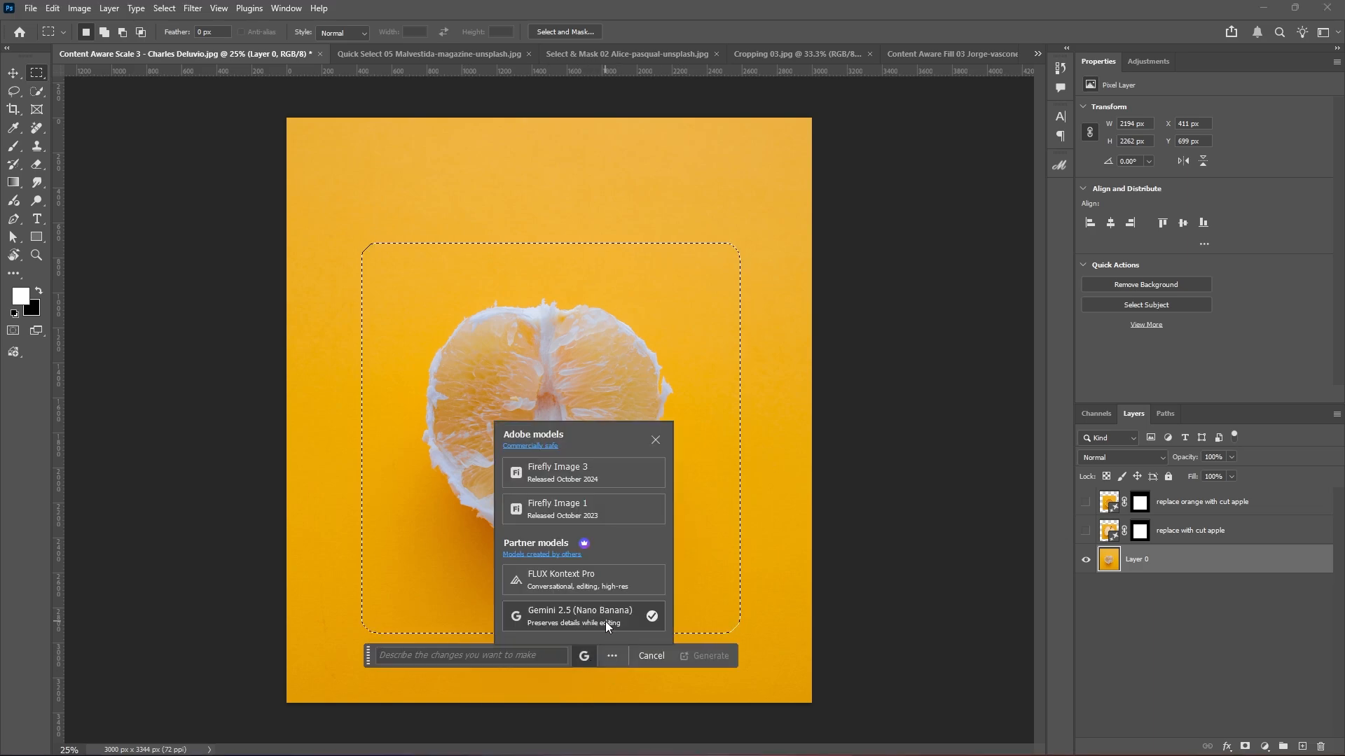
pyautogui.click(605, 621)
pyautogui.hotkey('ctrl', 'v')
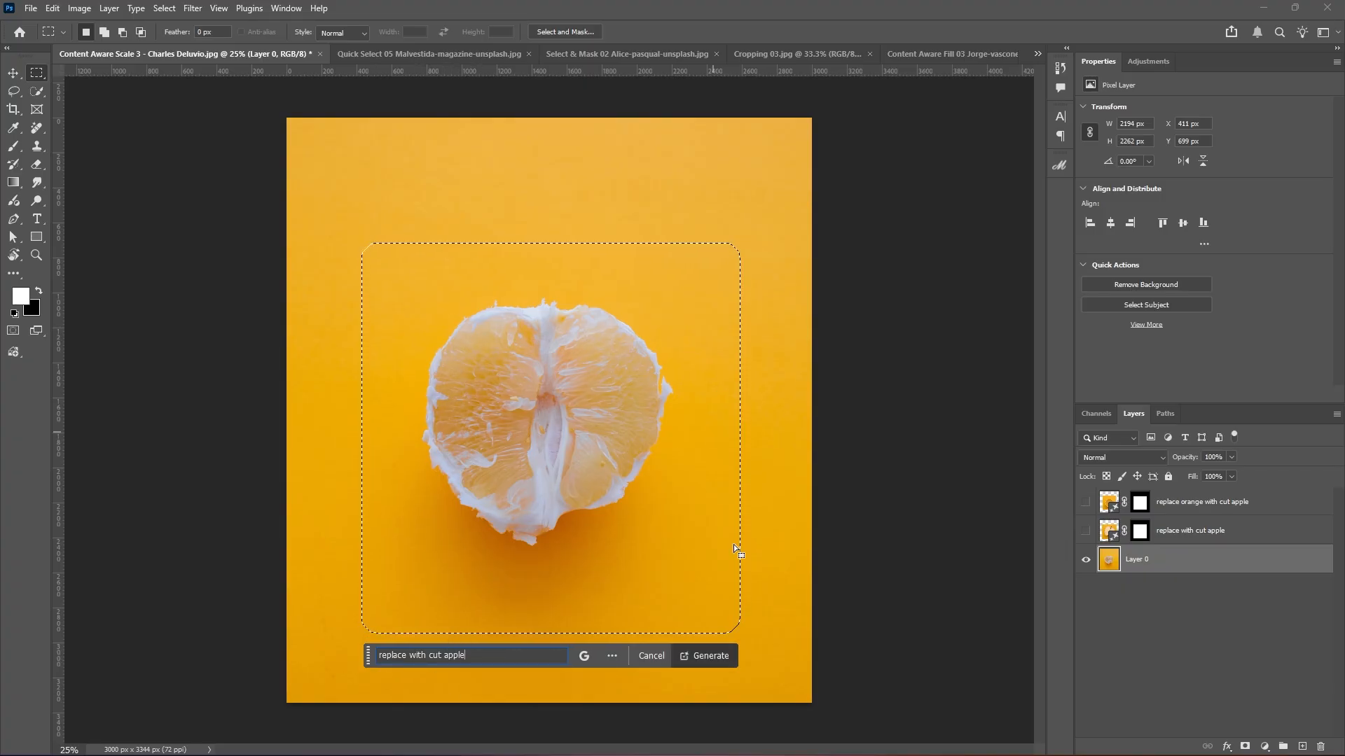
pyautogui.click(718, 657)
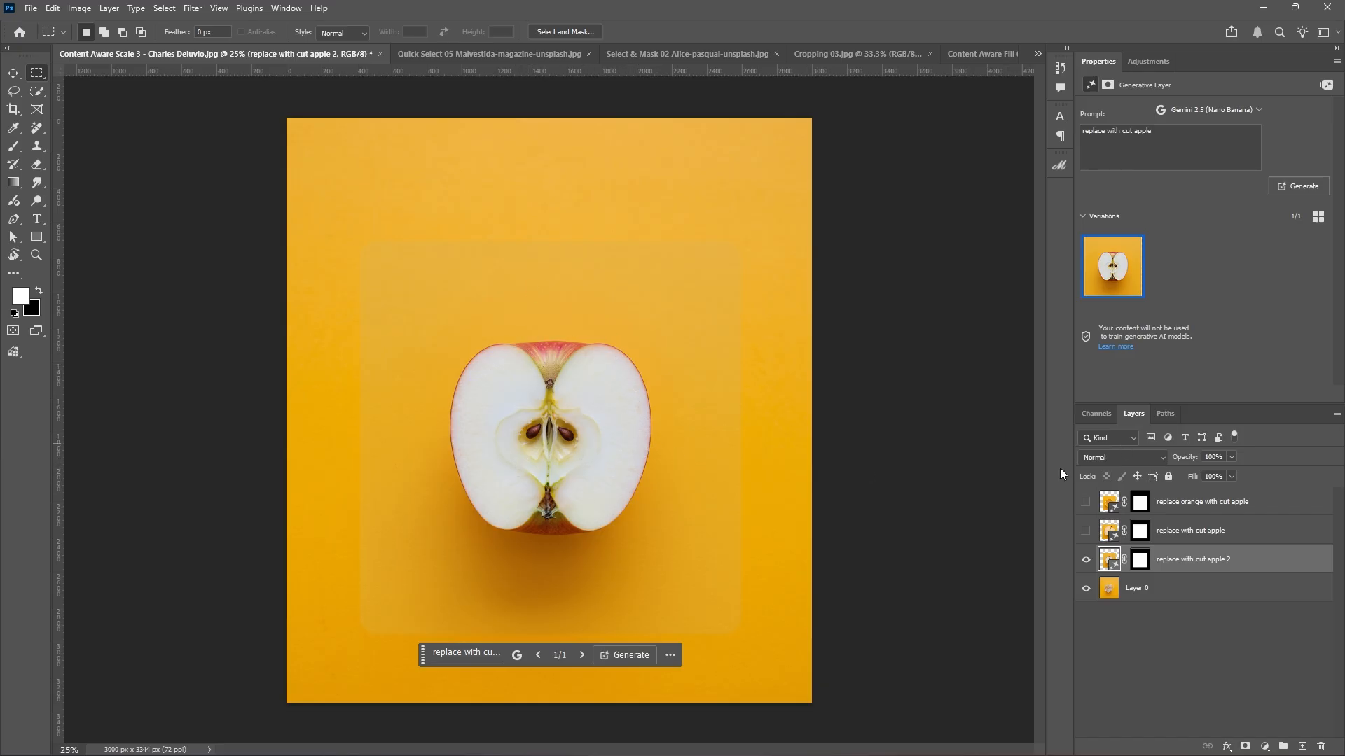
# Hide the Gemini layer, show the Firefly apple layer, and preview its variations, ending on the first.
pyautogui.click(1086, 561)
pyautogui.click(1085, 531)
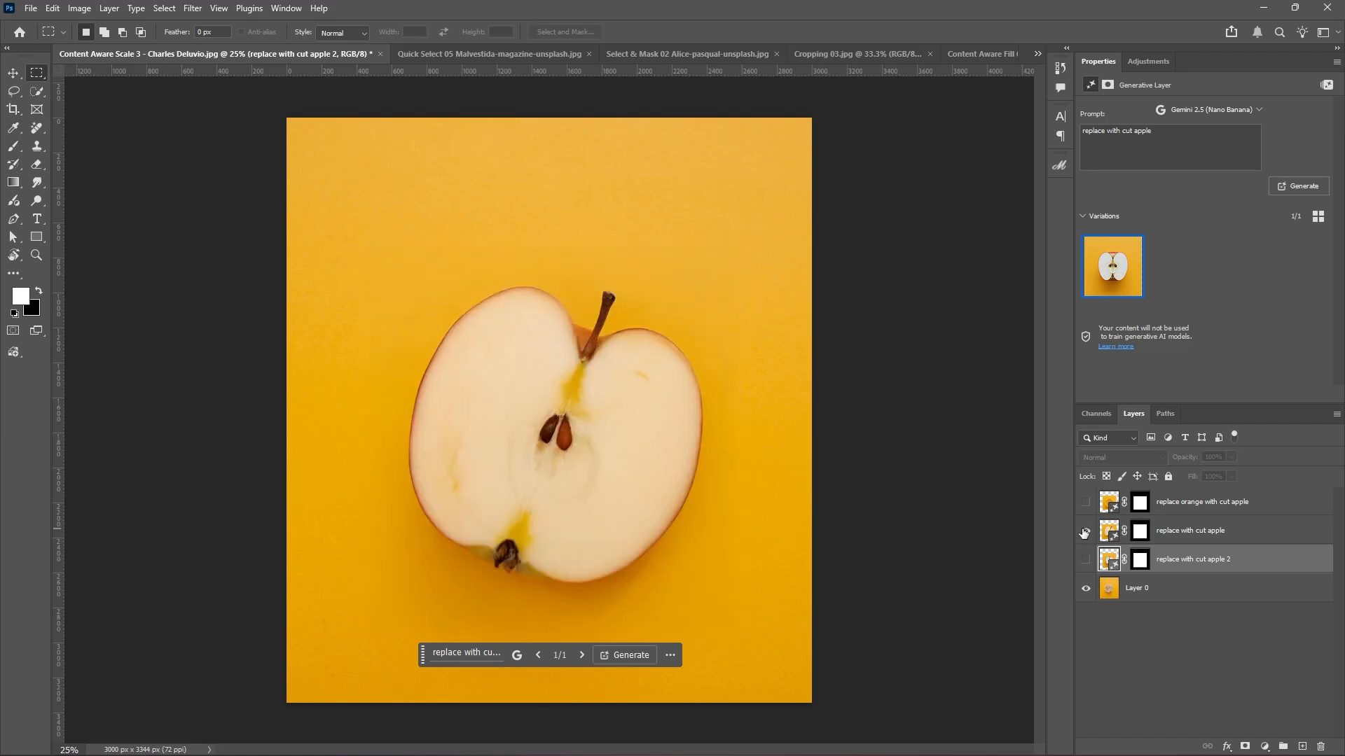
pyautogui.click(1107, 534)
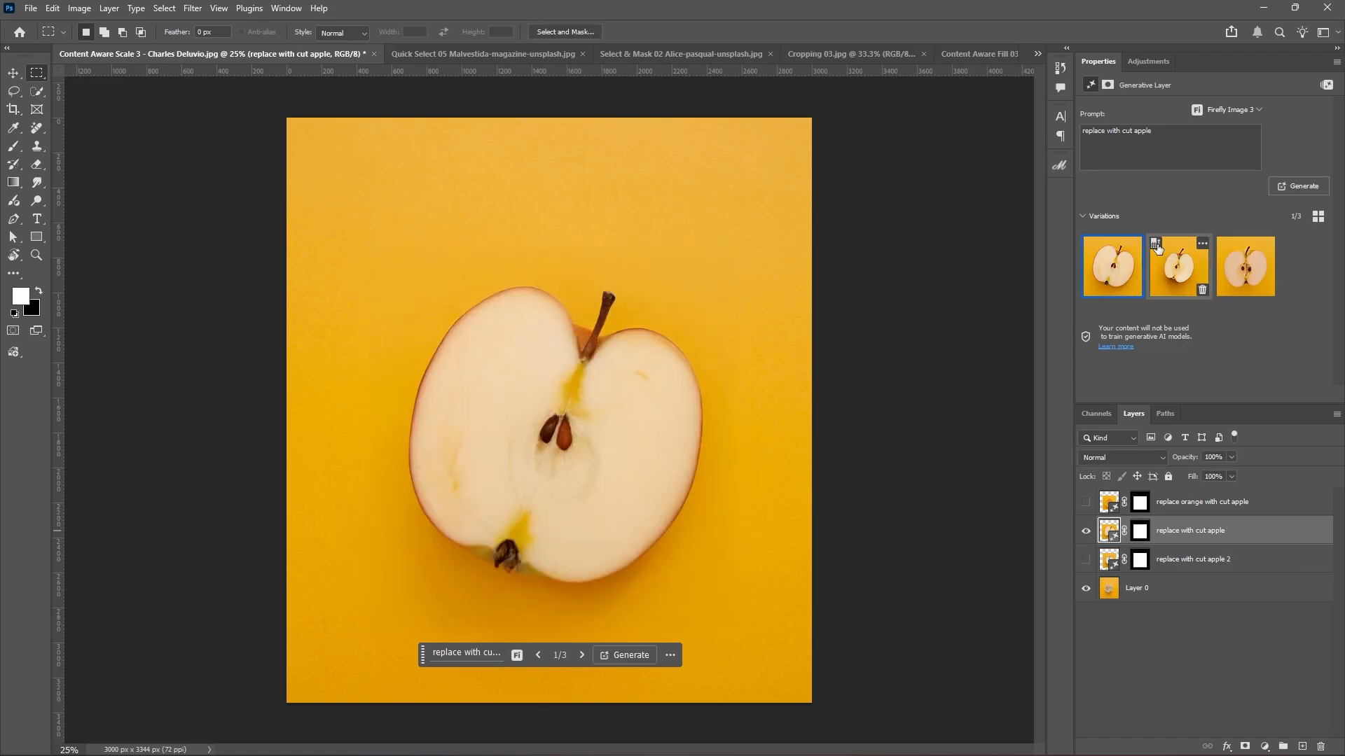
pyautogui.click(1177, 264)
pyautogui.click(1234, 273)
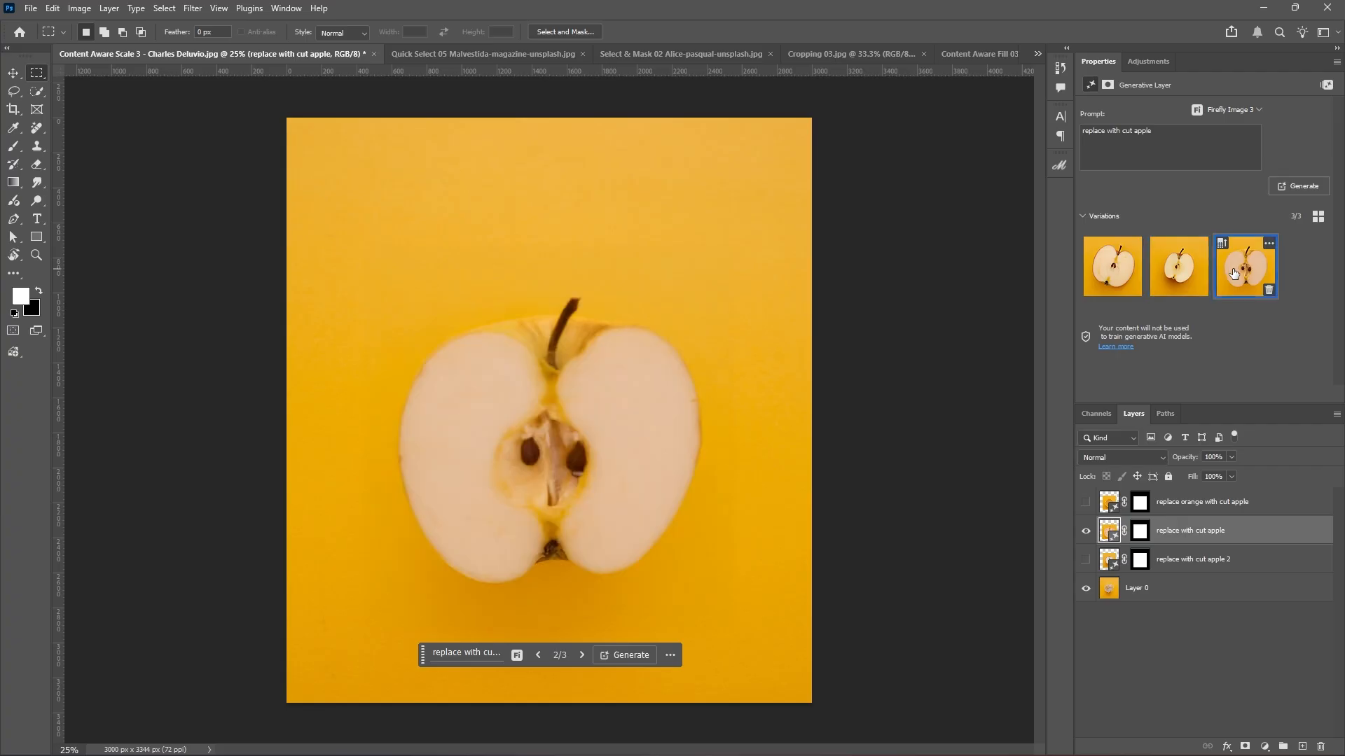
pyautogui.click(1162, 284)
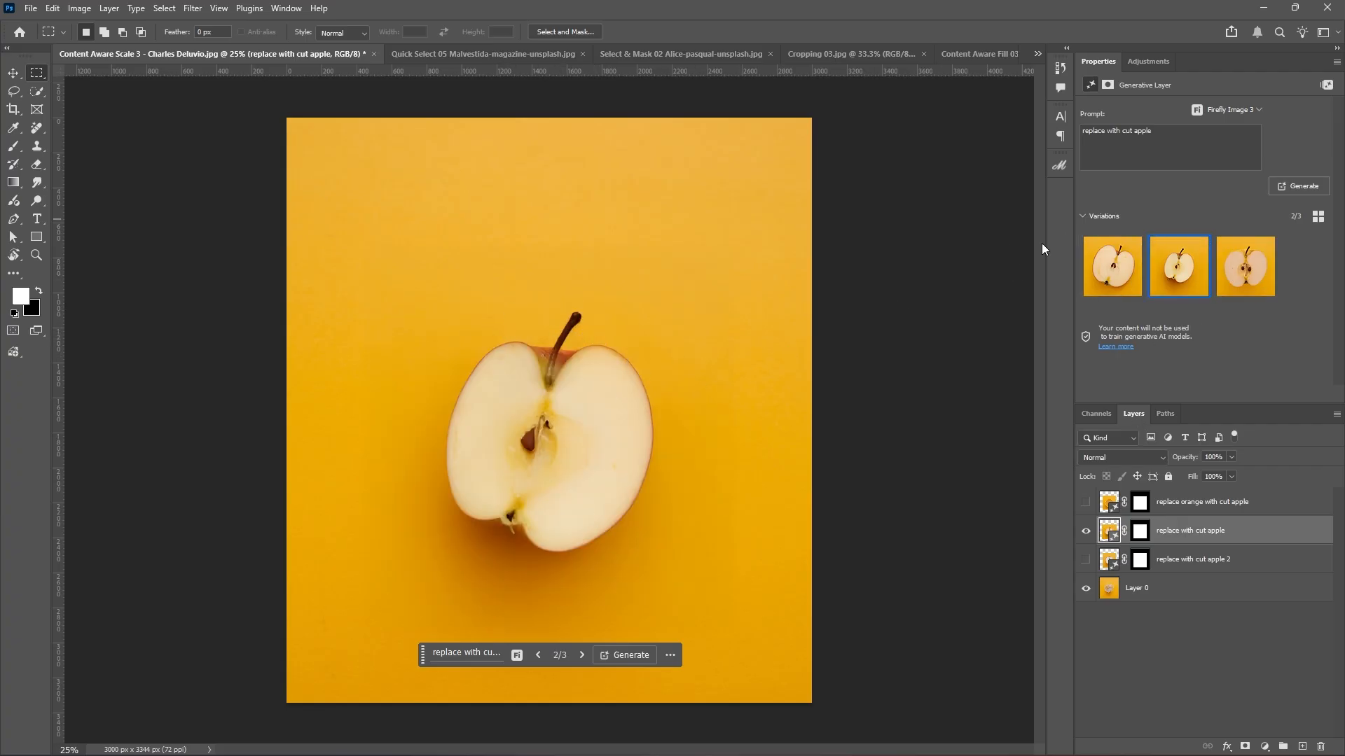
pyautogui.click(1120, 268)
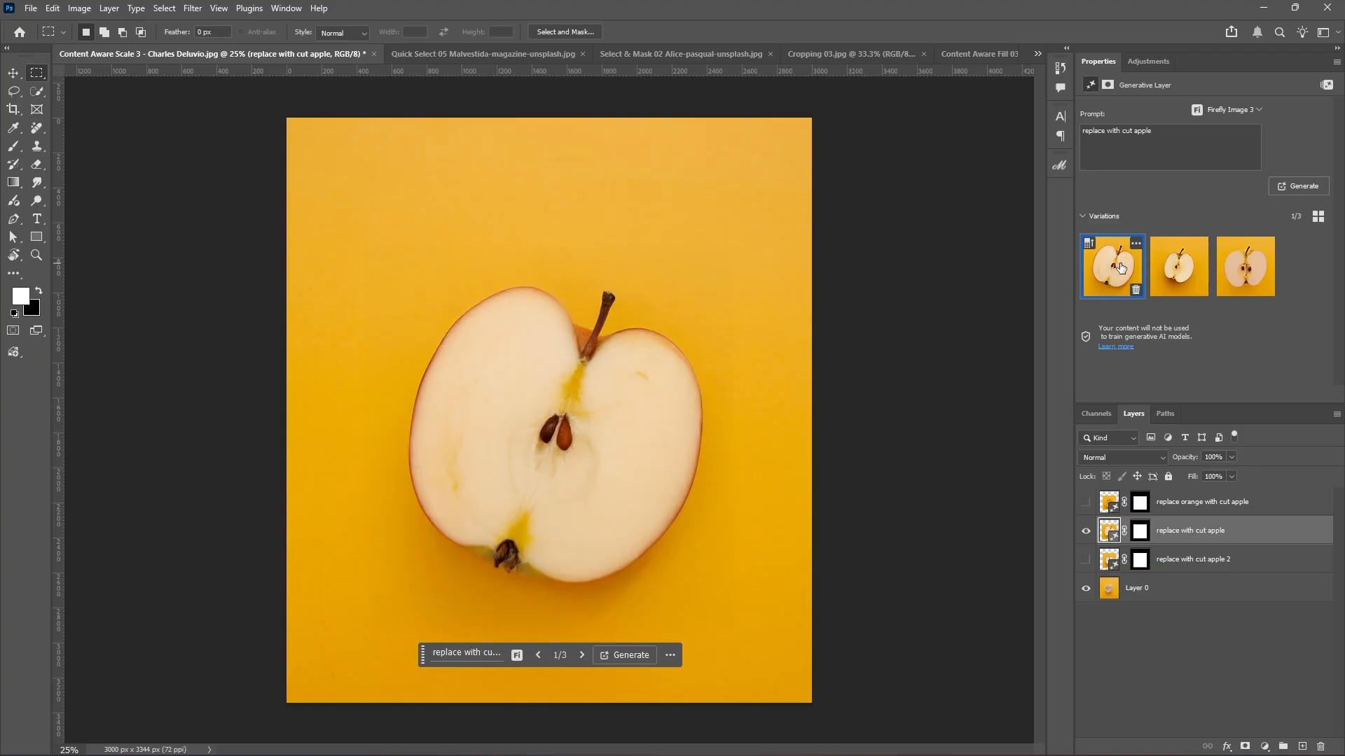
# Hide the Firefly layer and toggle the Gemini layer off, leaving all apple layers hidden.
pyautogui.click(1085, 531)
pyautogui.click(1085, 560)
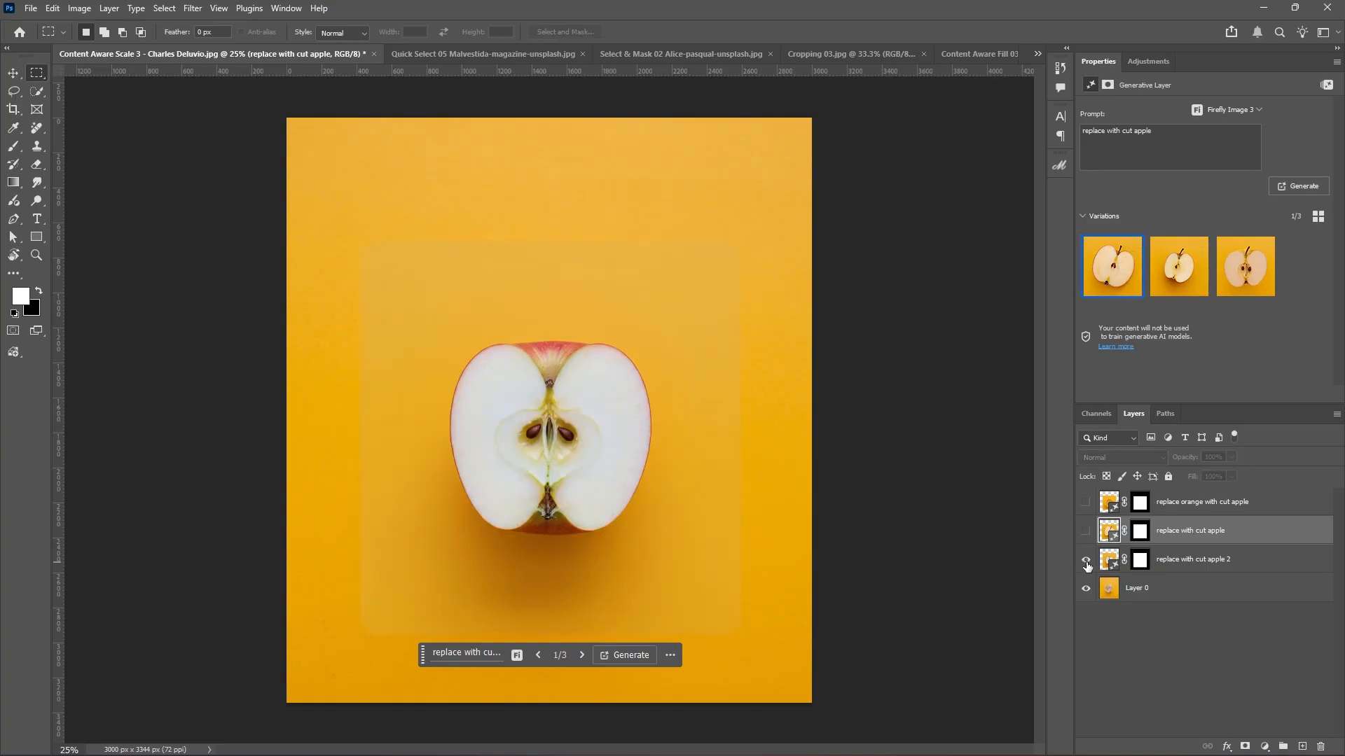
pyautogui.click(1086, 560)
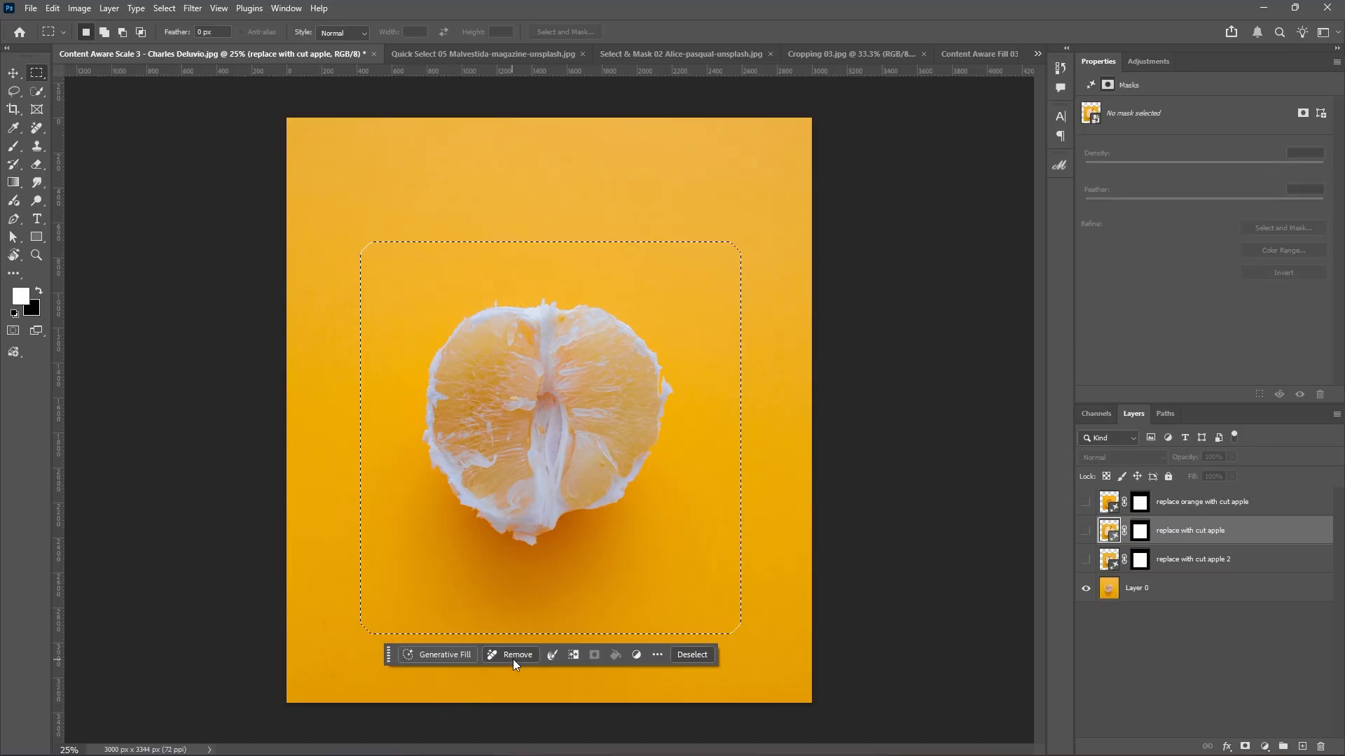
# Generate a FLUX Kontext Pro fill on Layer 0 from the pasted 'replace with cut apple' prompt.
pyautogui.click(452, 657)
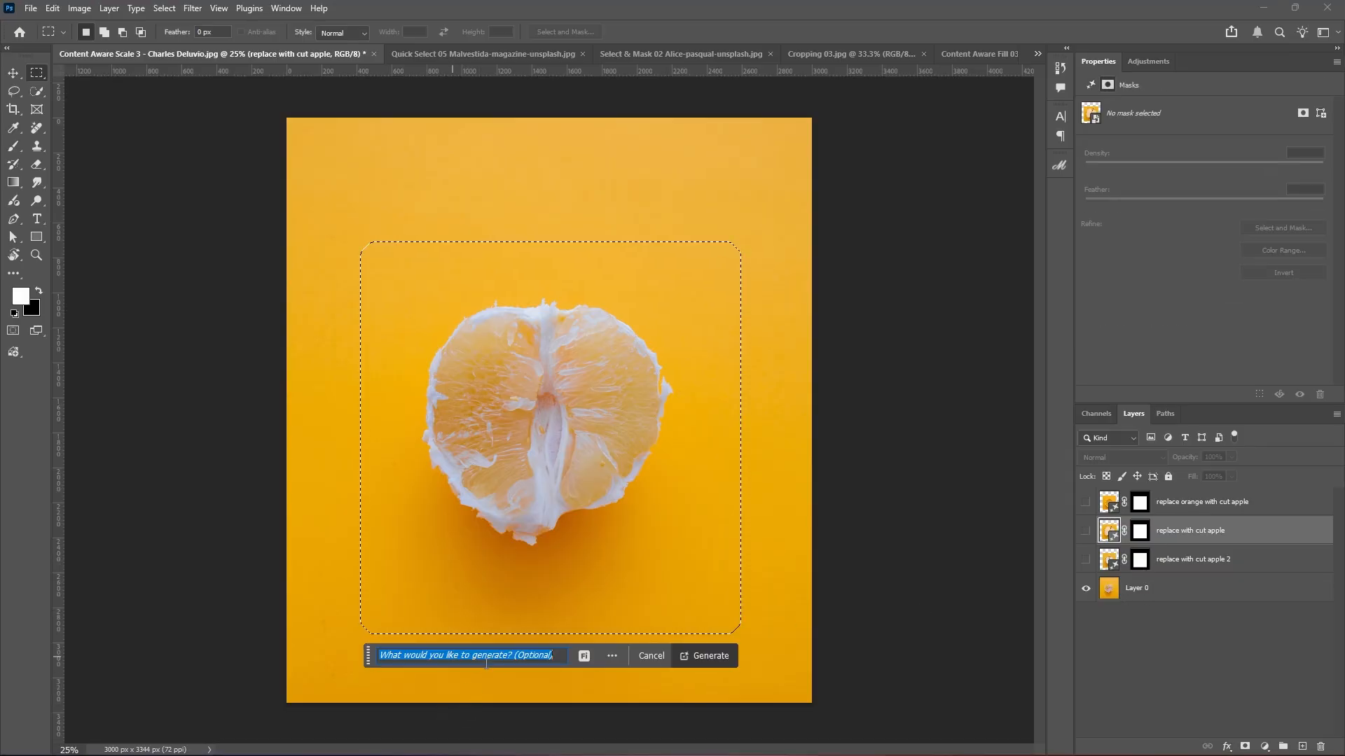
pyautogui.click(585, 657)
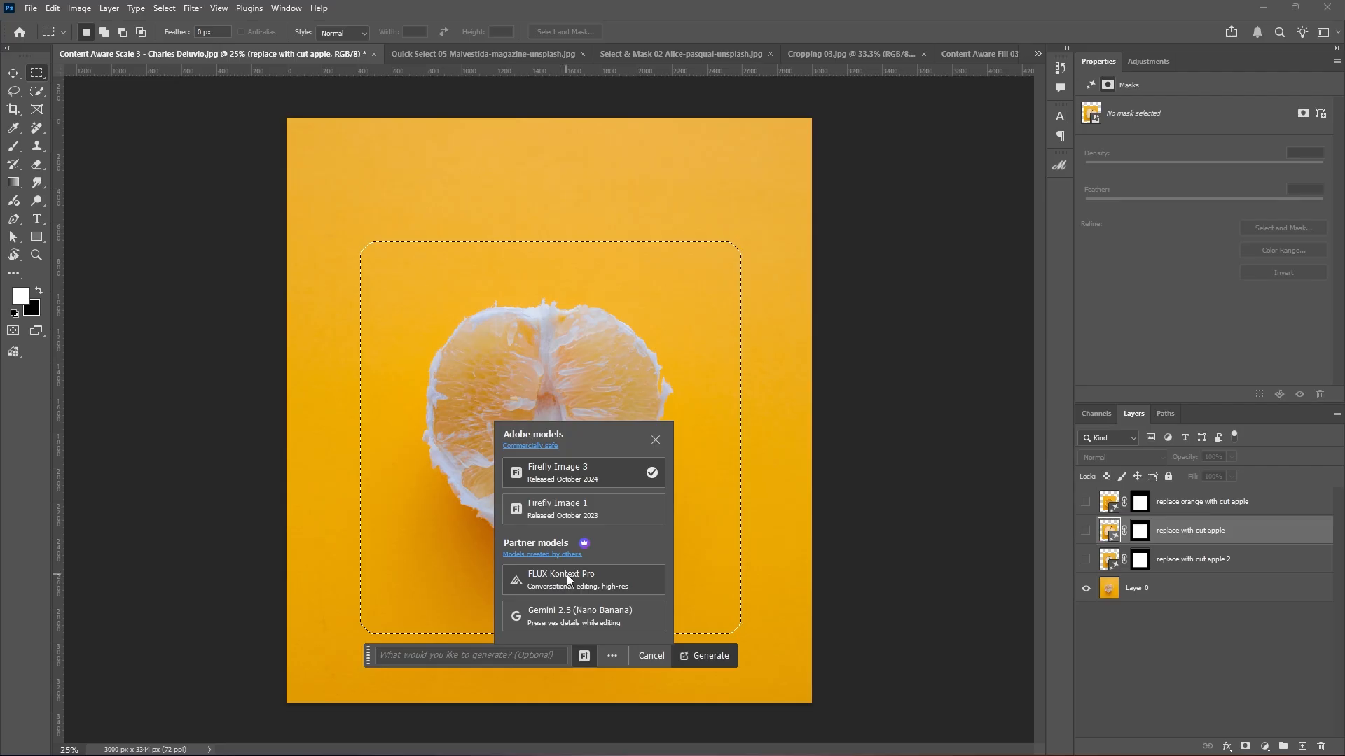
pyautogui.click(566, 574)
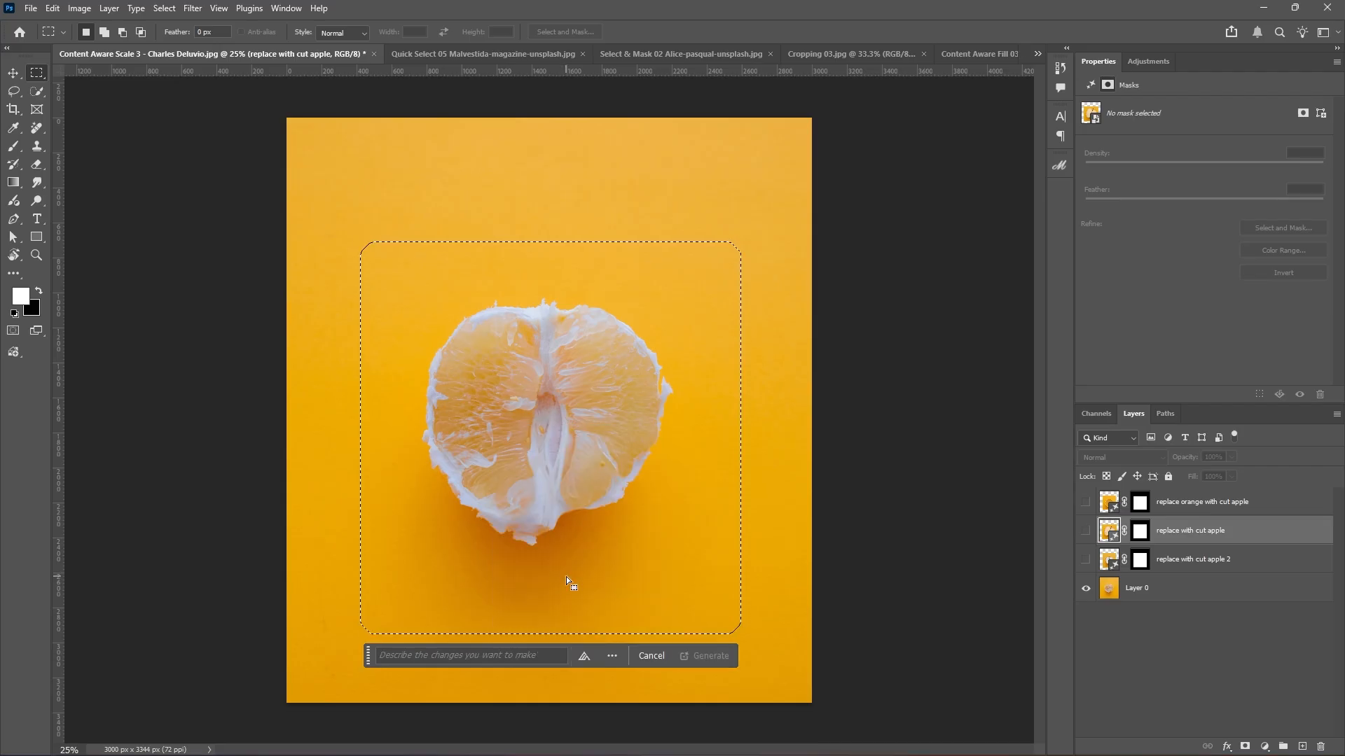
pyautogui.click(475, 655)
pyautogui.write('replace with cut apple')
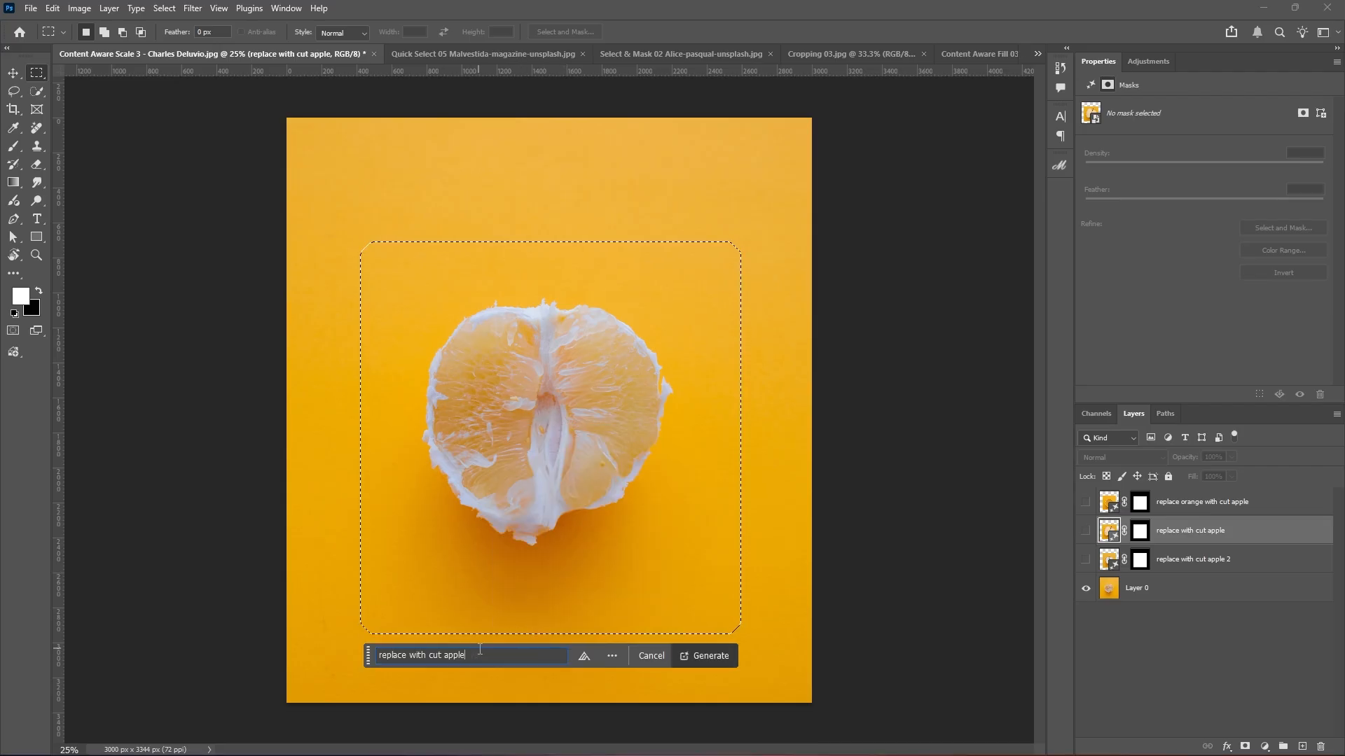
pyautogui.click(1197, 589)
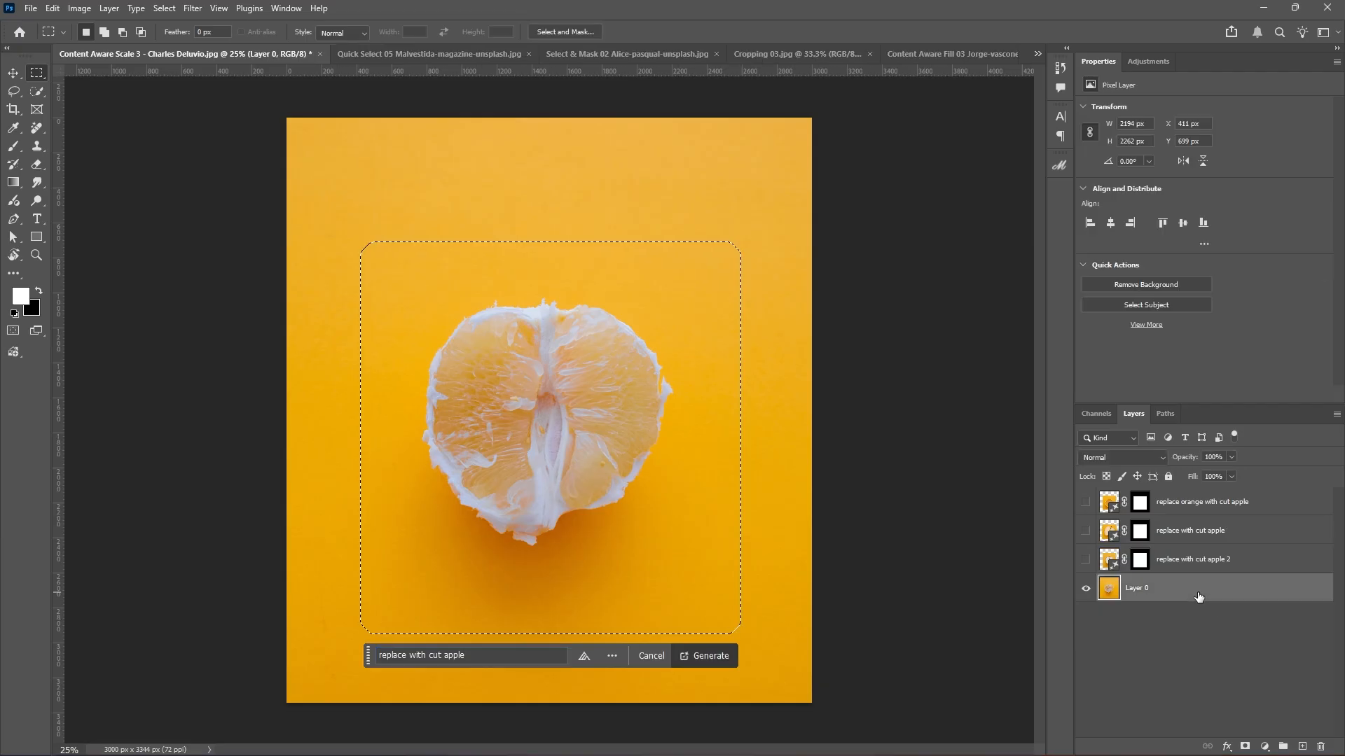
pyautogui.press('Return')
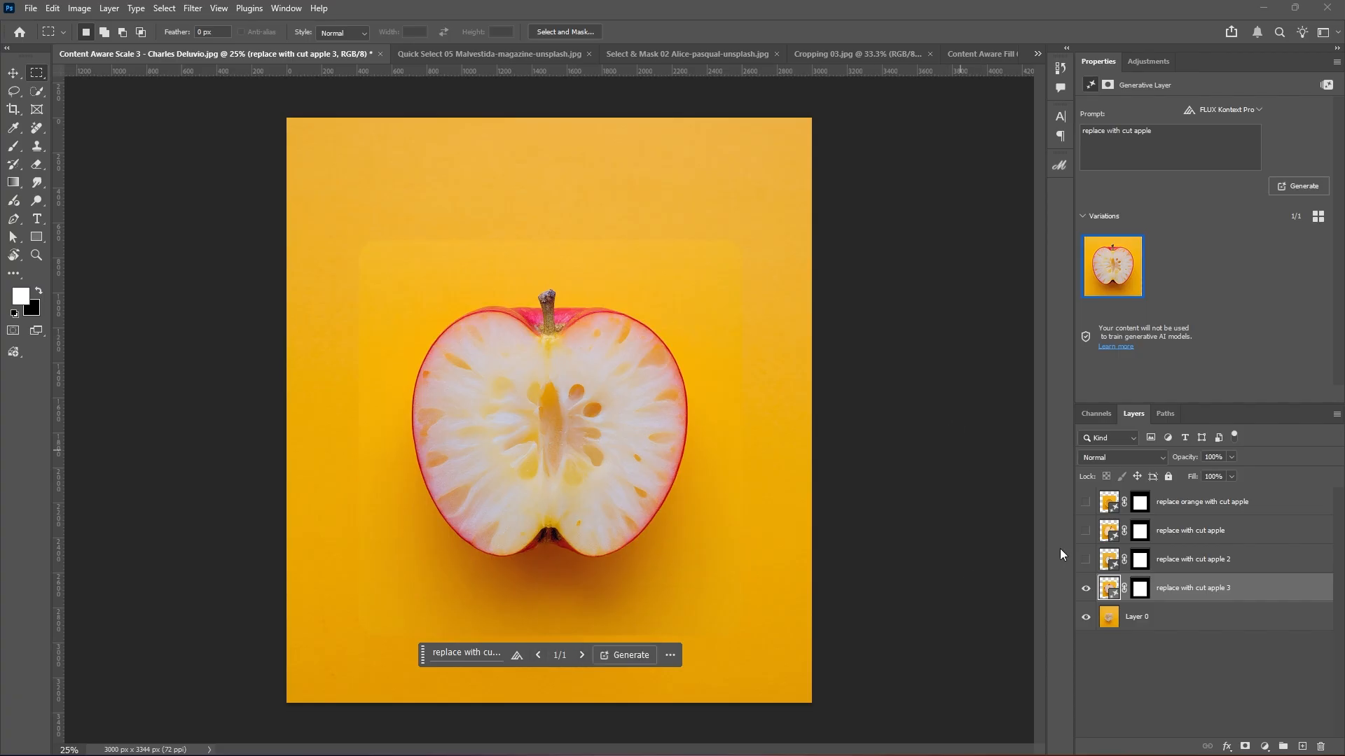
# Toggle the Gemini, Firefly and FLUX apple layers on and off to compare them.
pyautogui.click(1085, 561)
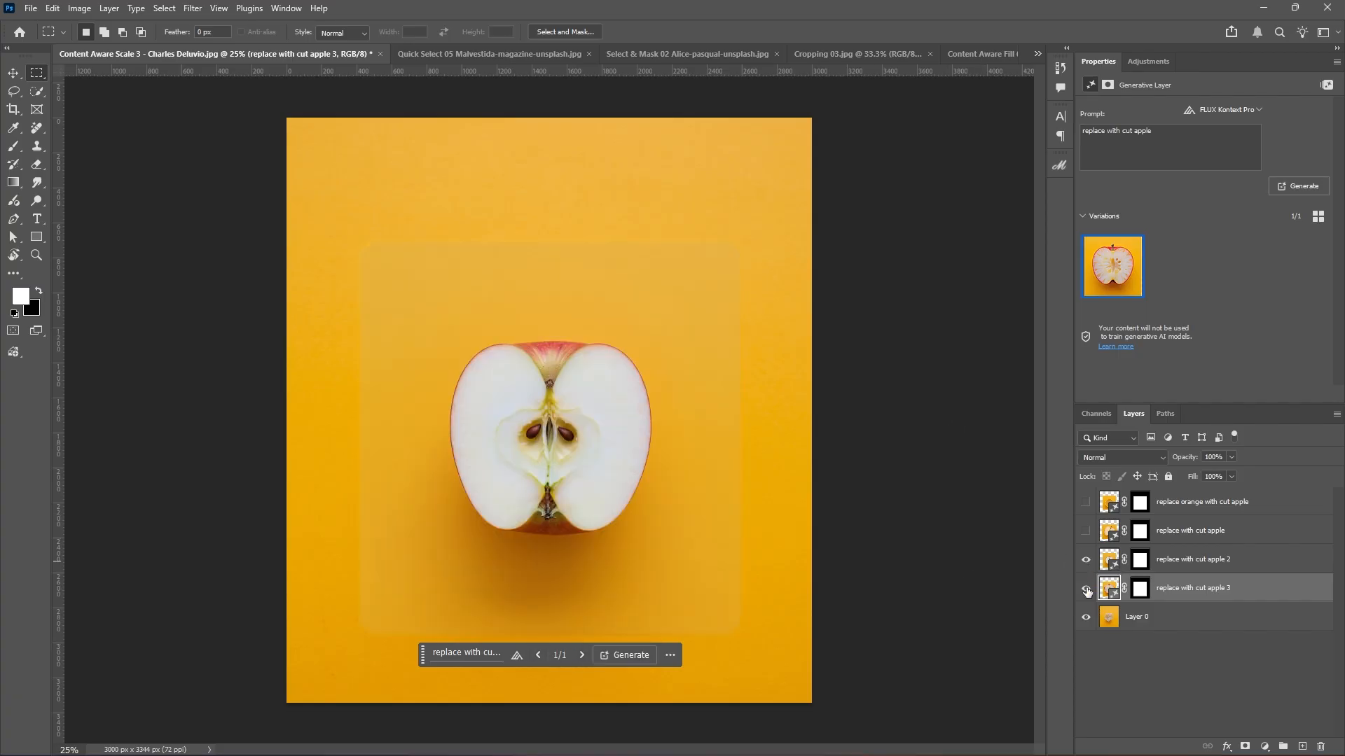
pyautogui.click(1086, 532)
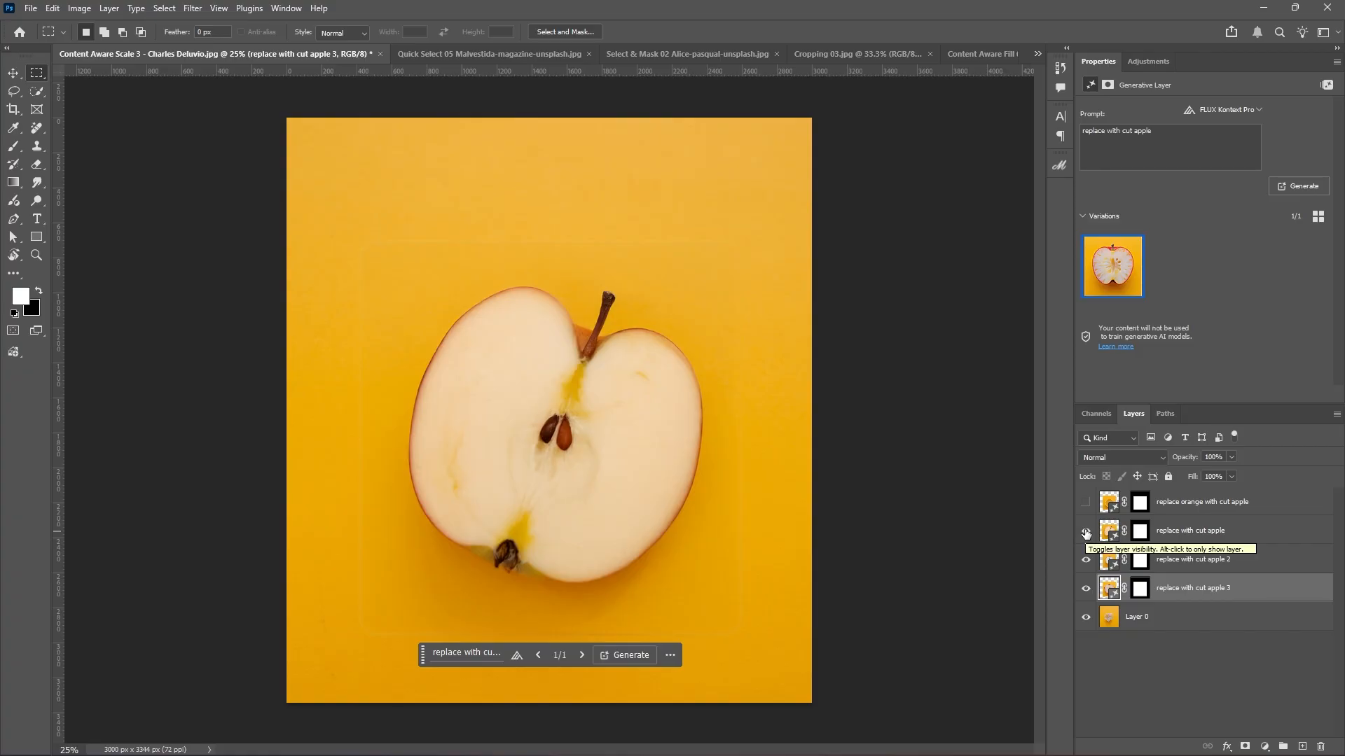
pyautogui.click(1085, 531)
pyautogui.click(1085, 561)
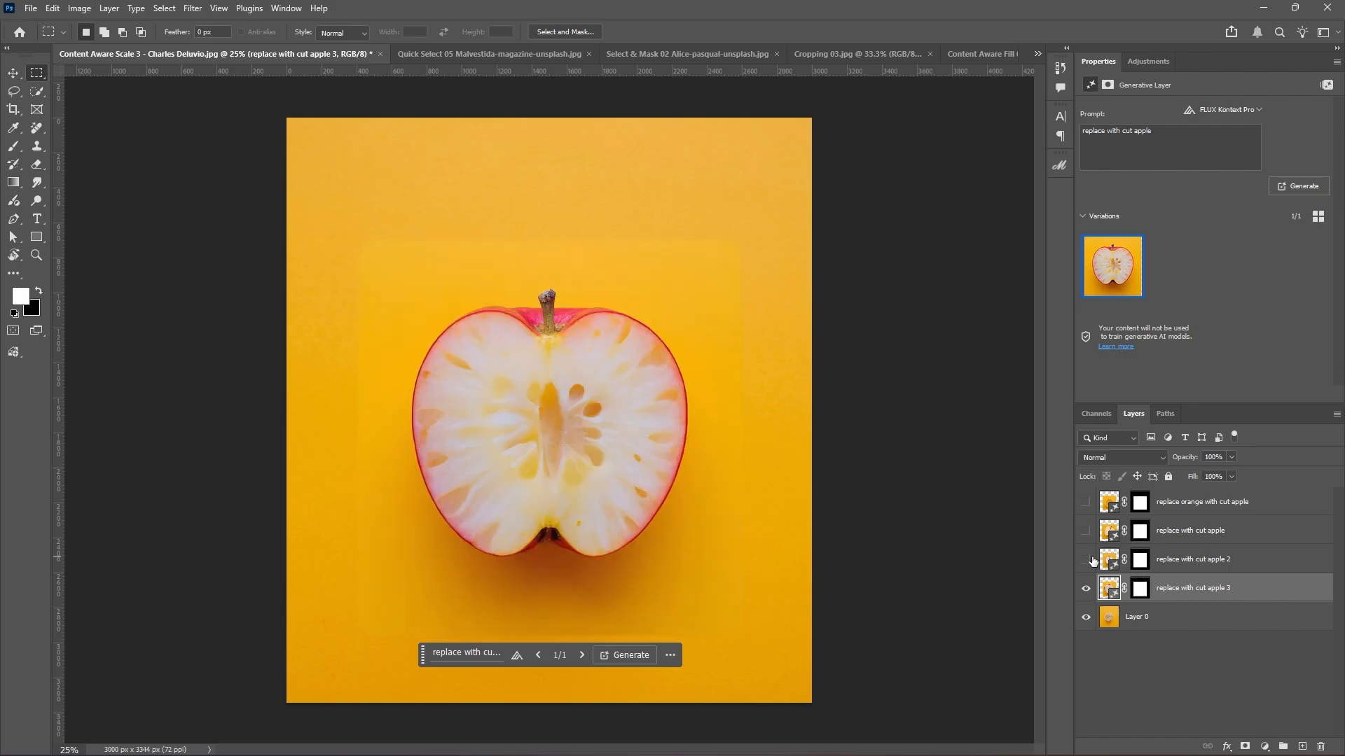
pyautogui.click(1085, 589)
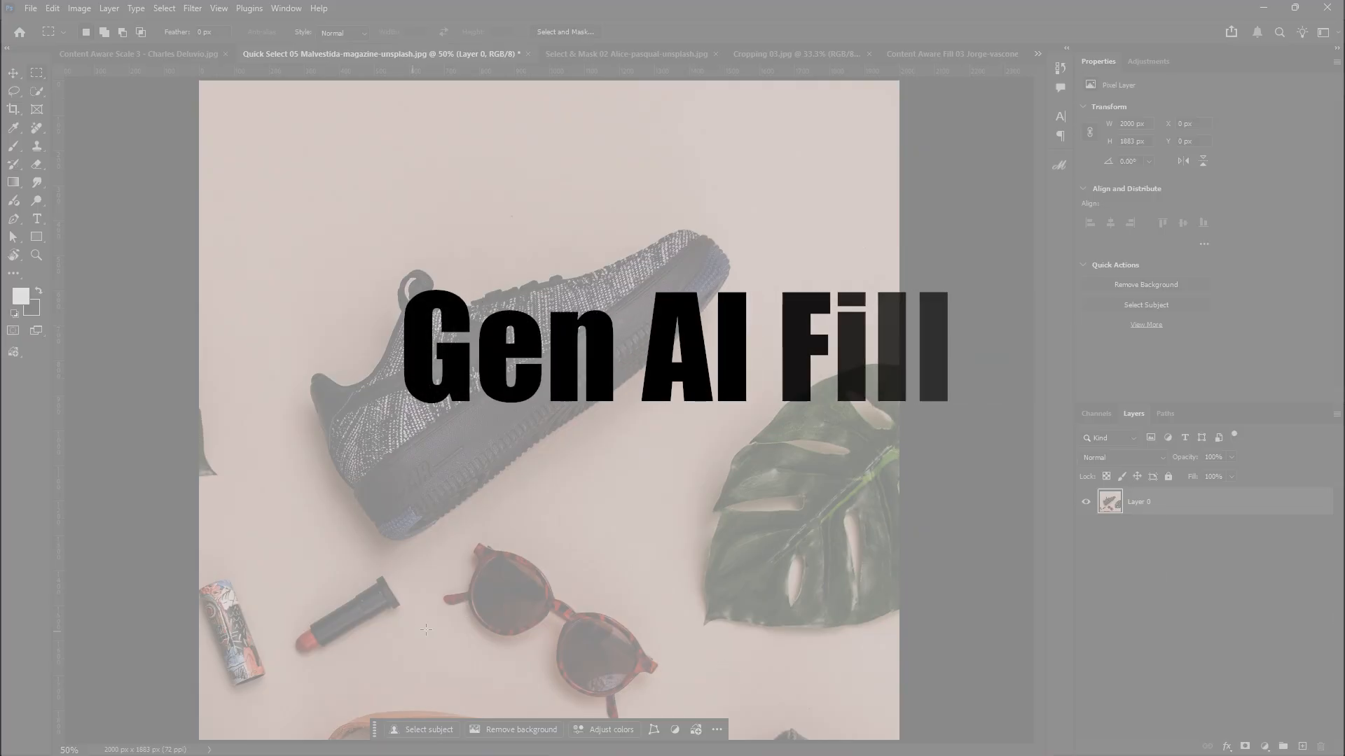
pyautogui.hotkey('ctrl', '-')
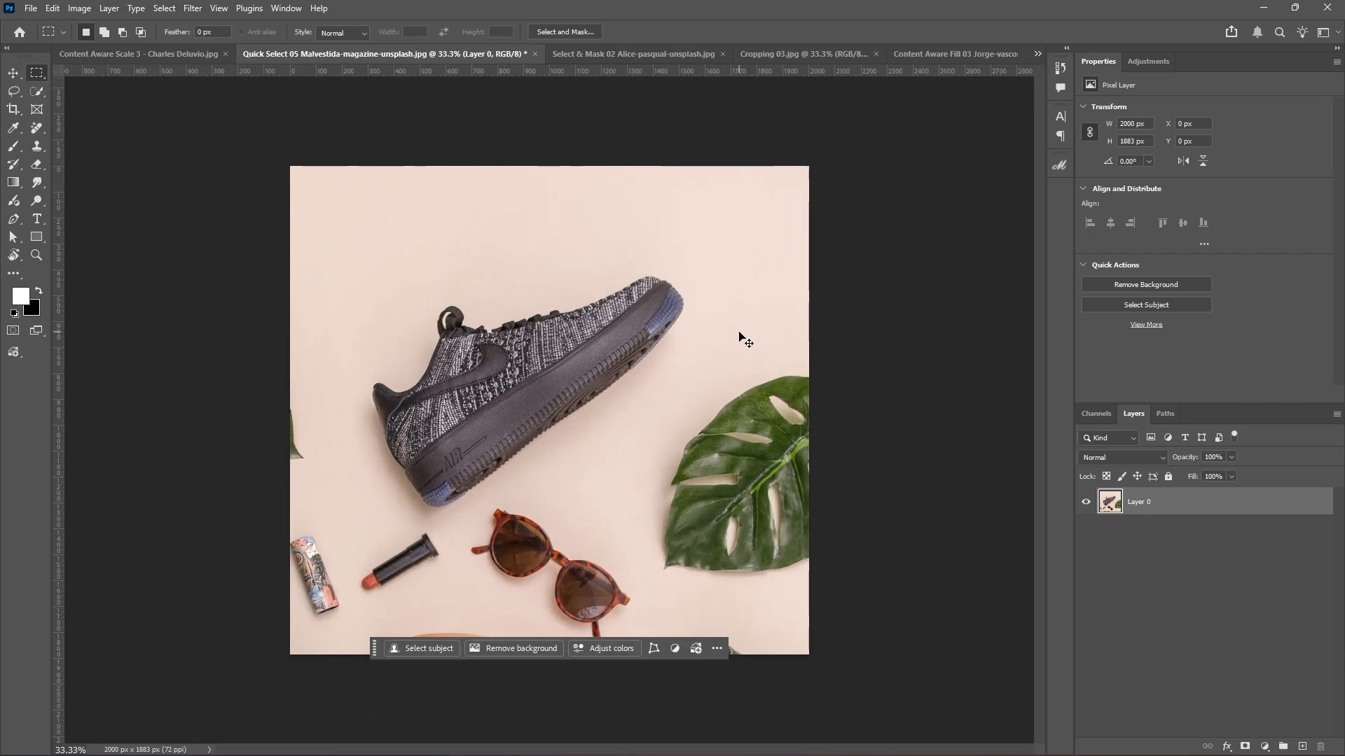
pyautogui.hotkey('ctrl', '+')
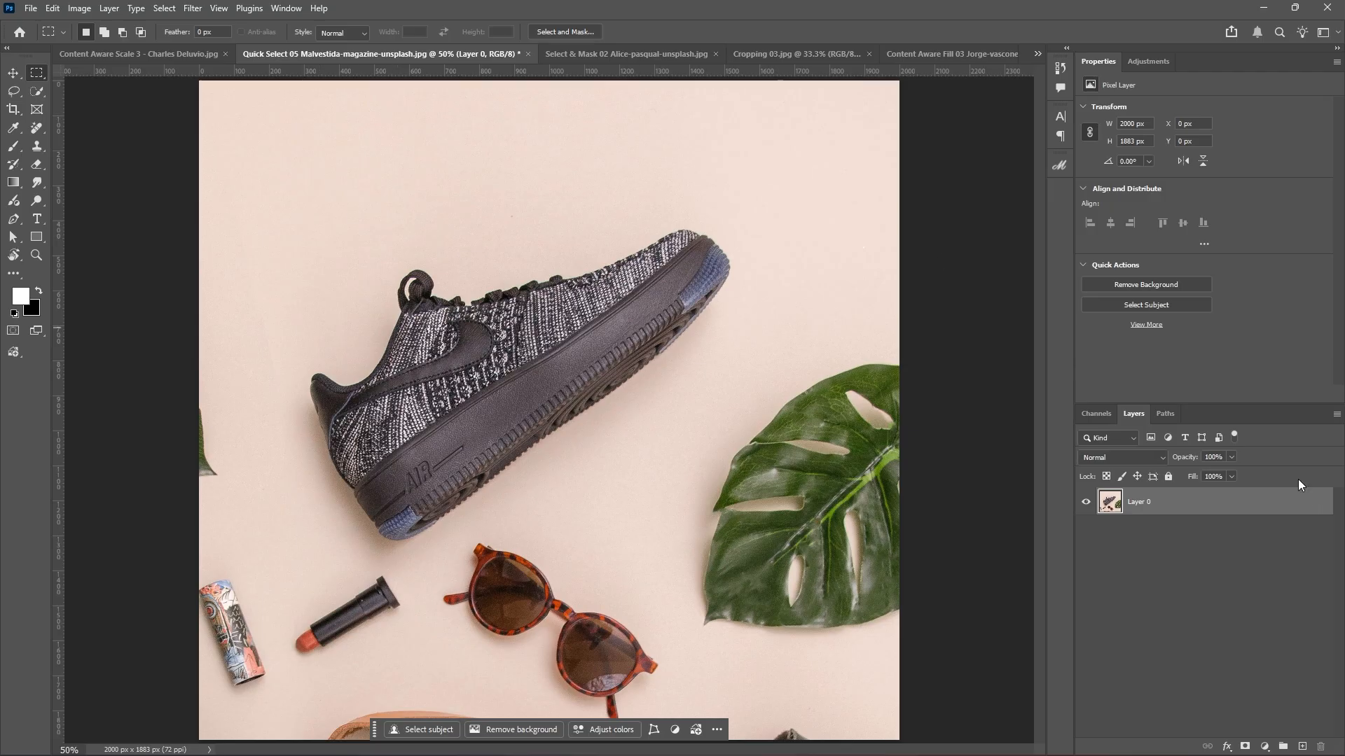
pyautogui.click(13, 91)
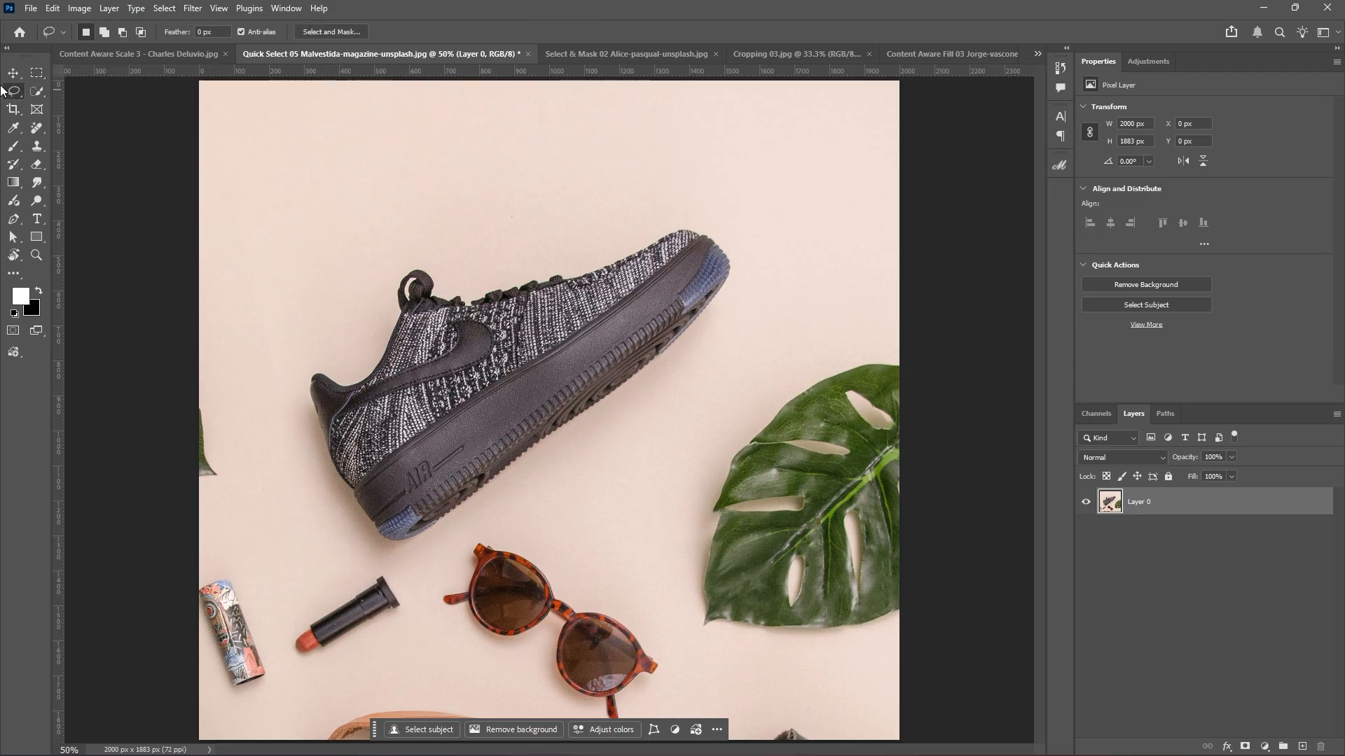
pyautogui.click(39, 75)
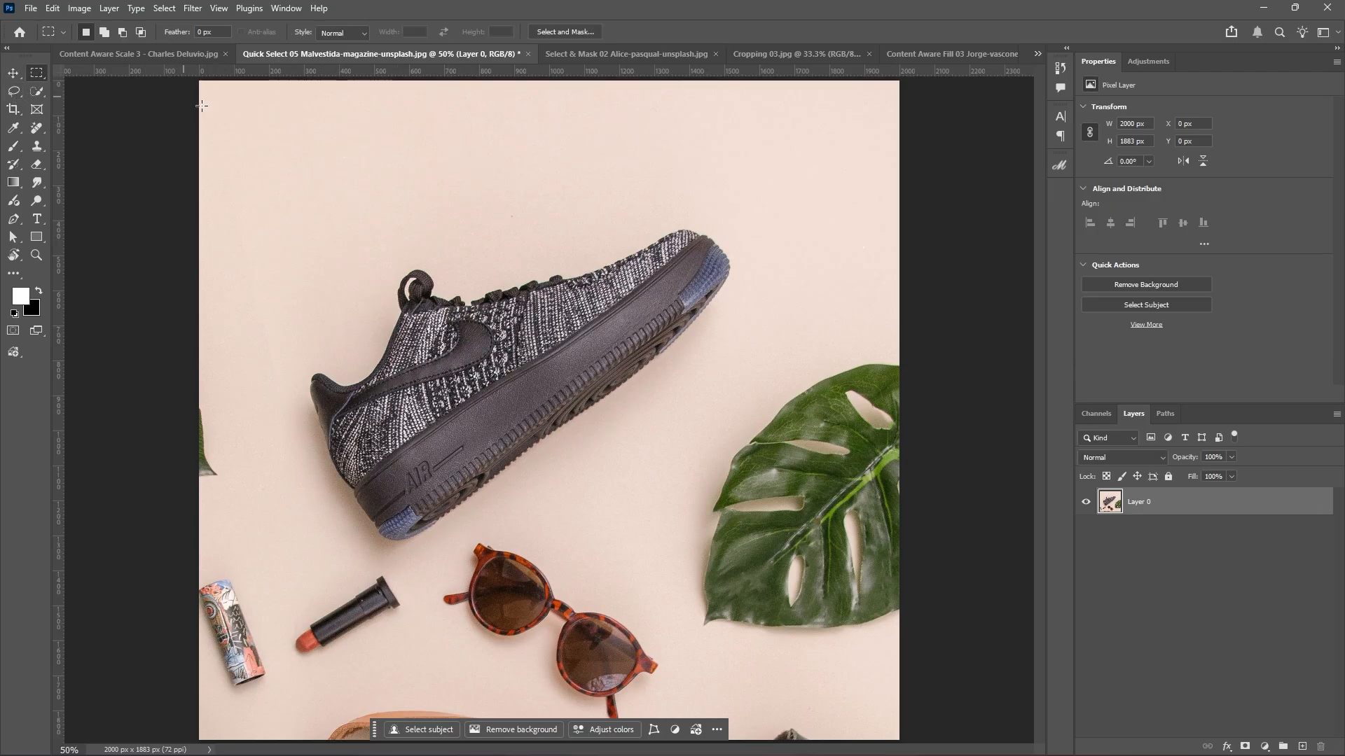
# Select the empty rectangle above the shoe for Generative Fill with the Firefly Image 3 model.
pyautogui.moveTo(279, 113); pyautogui.dragTo(535, 249)
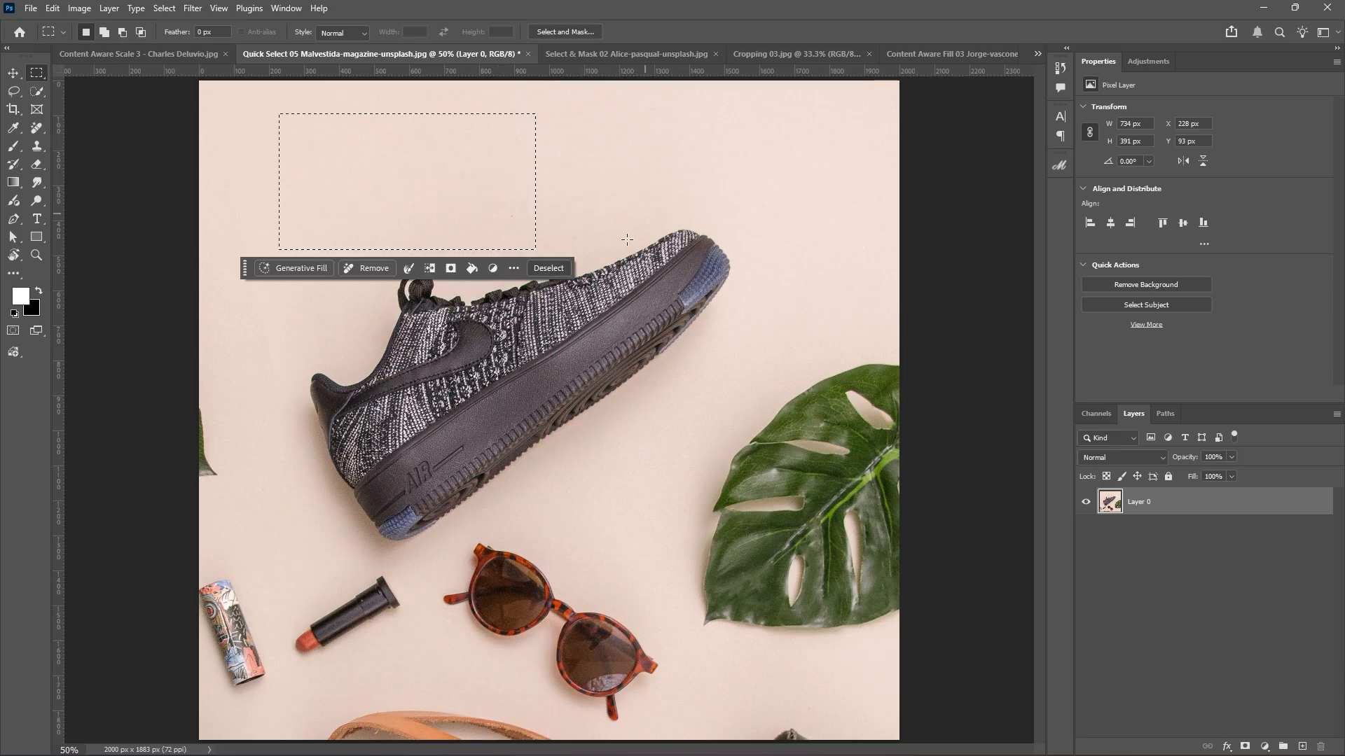
pyautogui.click(317, 268)
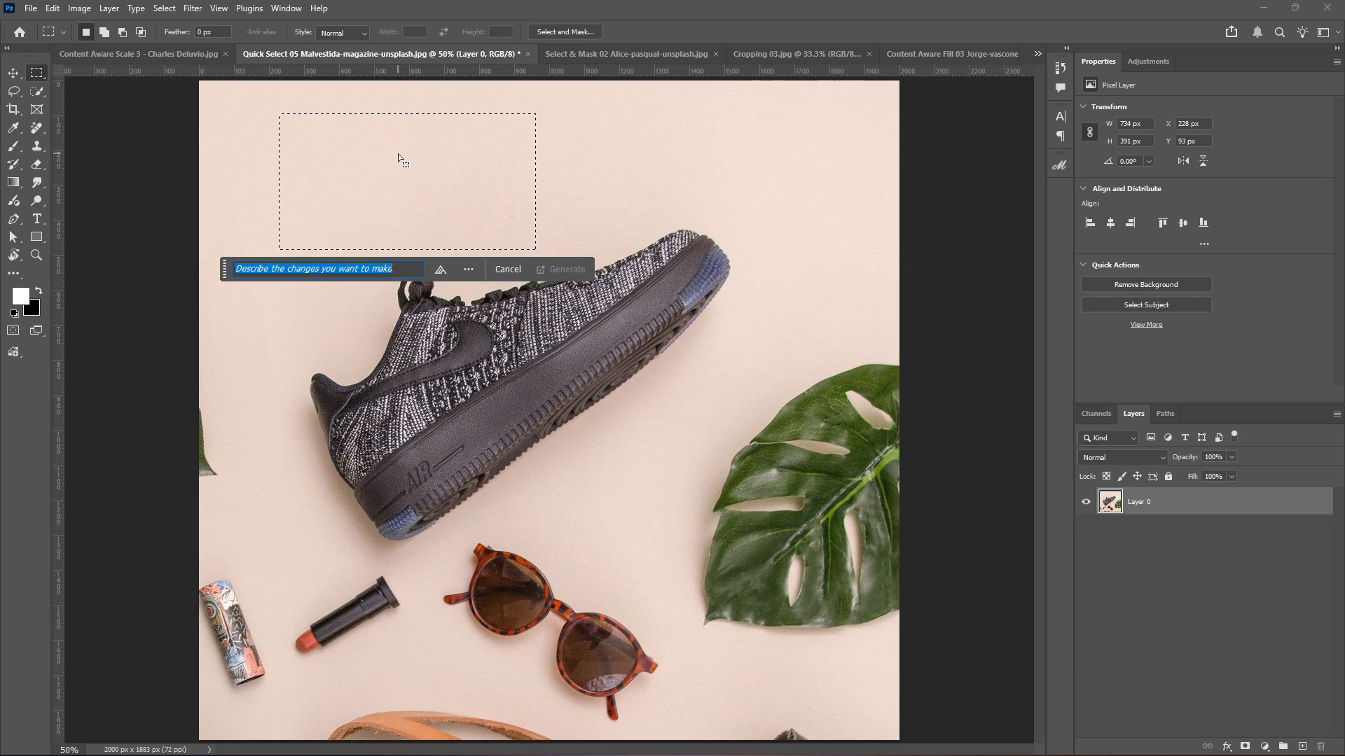
pyautogui.click(439, 271)
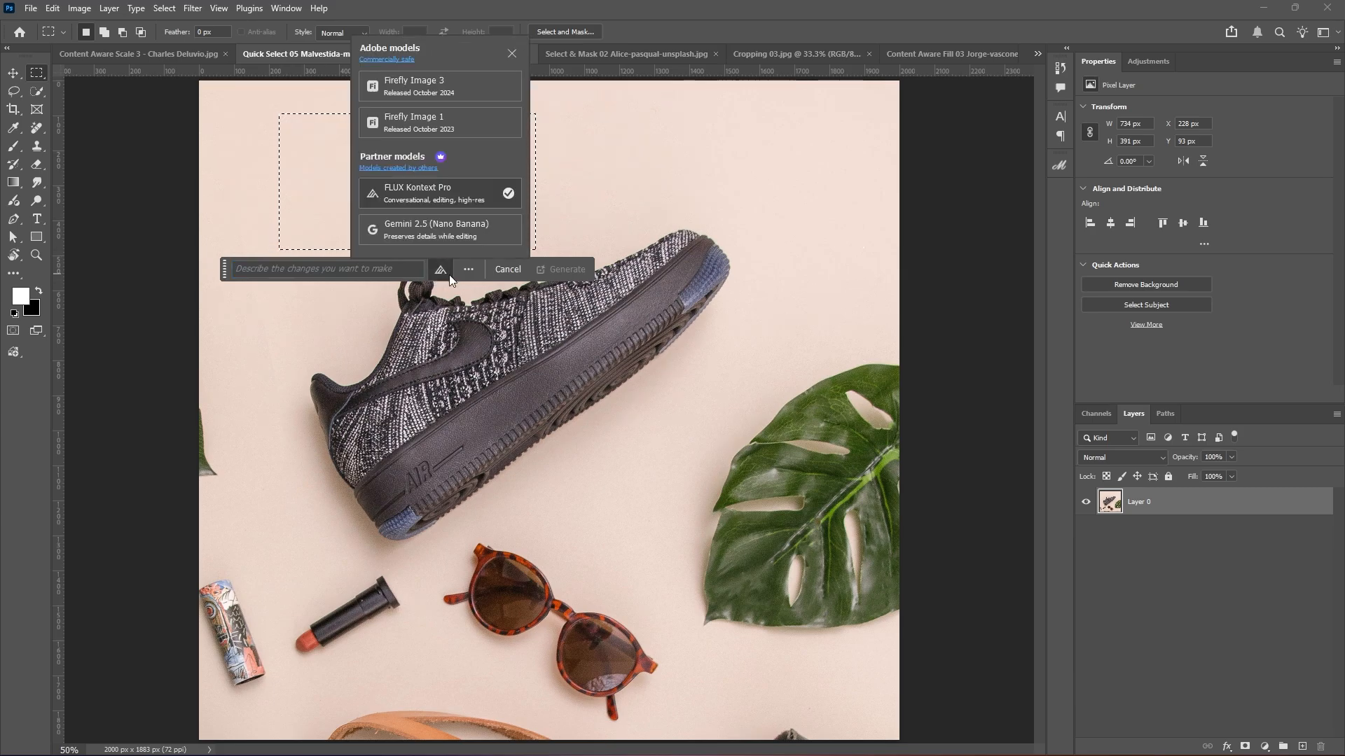
pyautogui.click(431, 82)
# Enter the prompt 'place with mens wrist watch, brand Rolex, steel made' and generate.
pyautogui.click(329, 264)
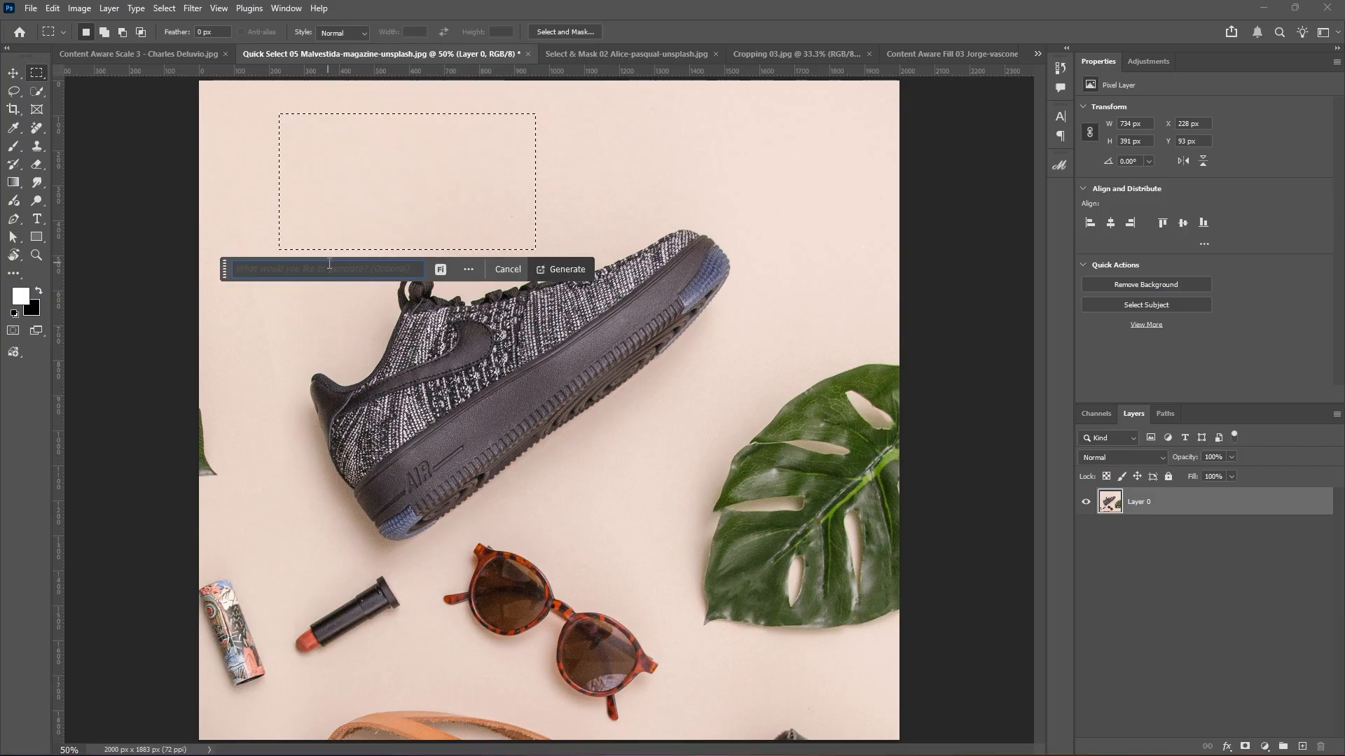
pyautogui.write('place with mens wrist watch')
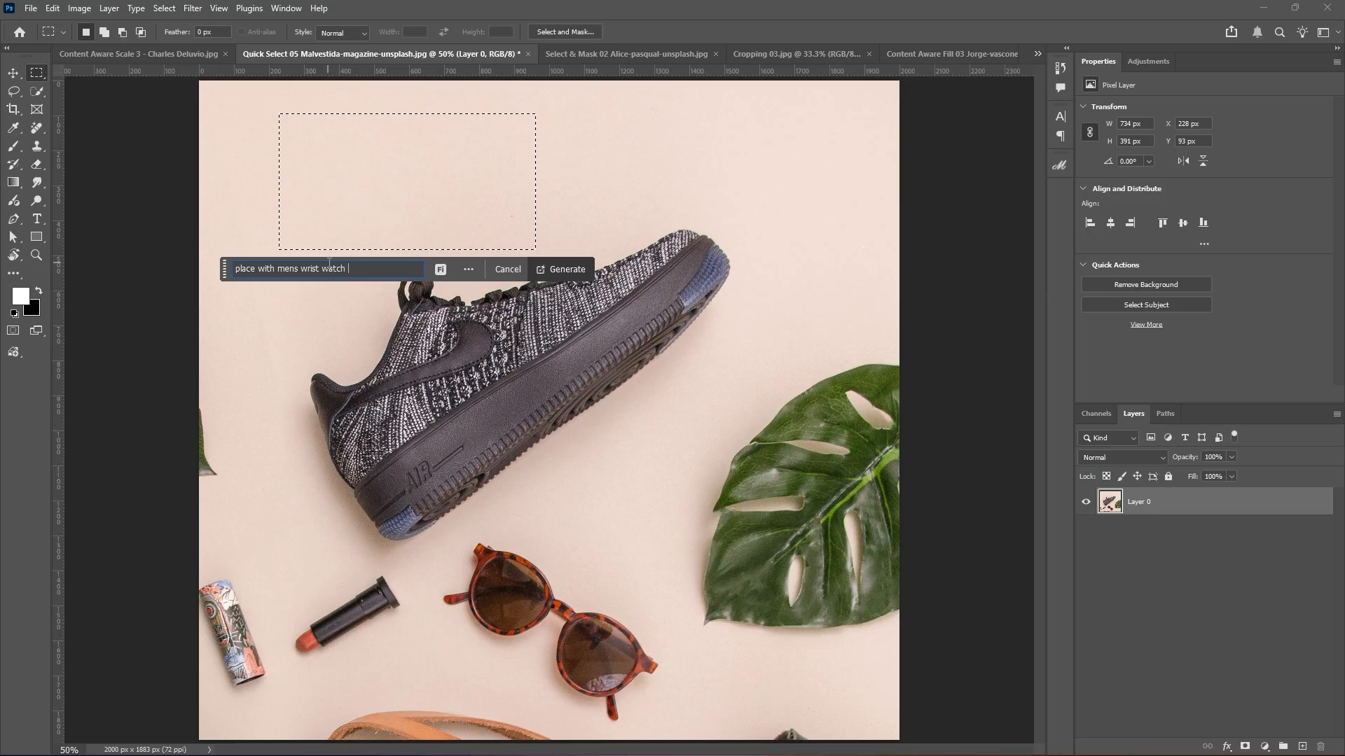
pyautogui.write(' , brand T')
pyautogui.press('BackSpace')
pyautogui.press('BackSpace')
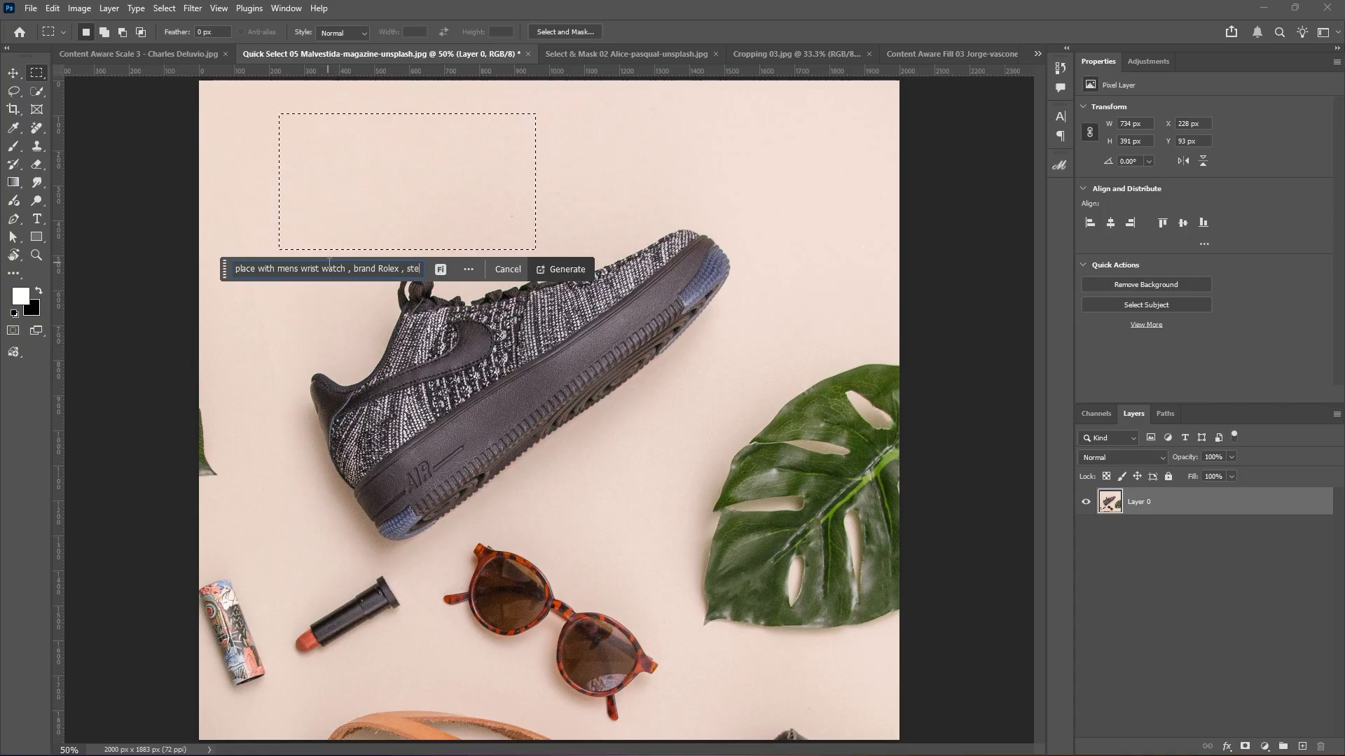
pyautogui.write('de')
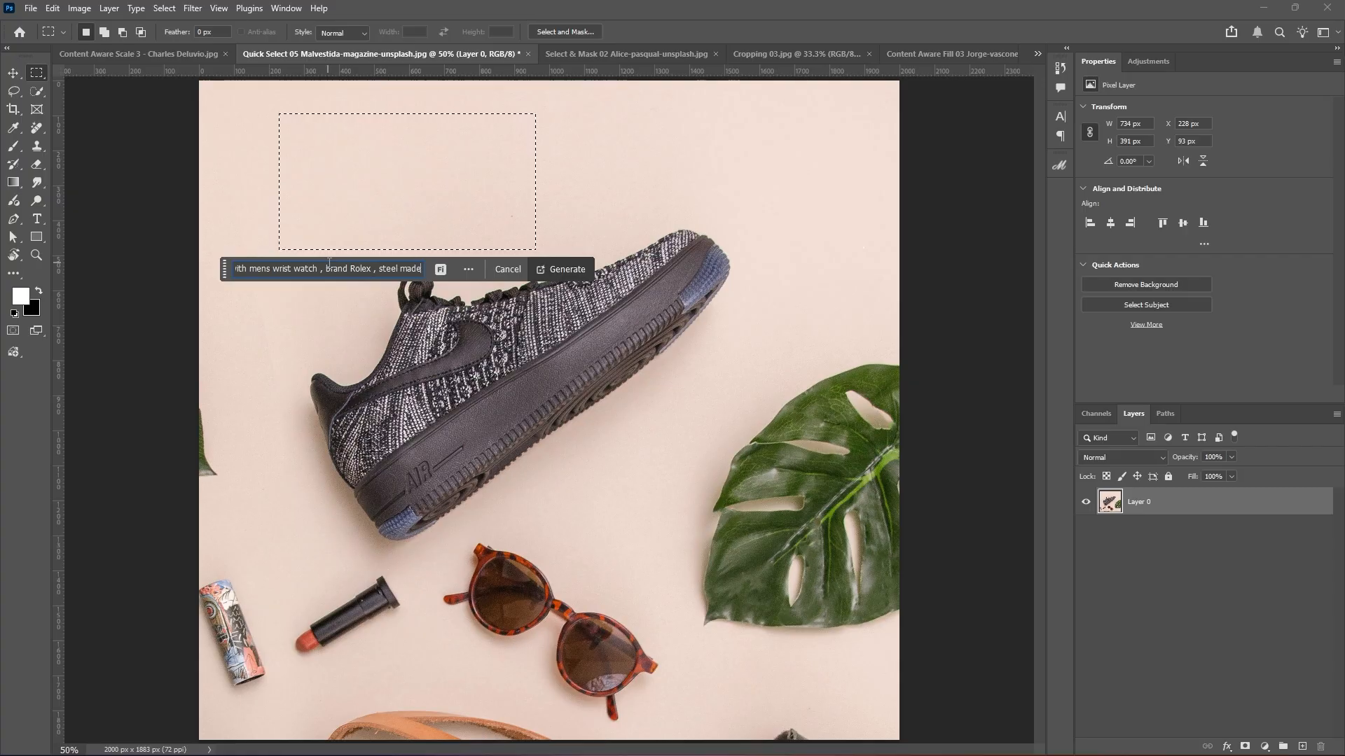
pyautogui.click(440, 270)
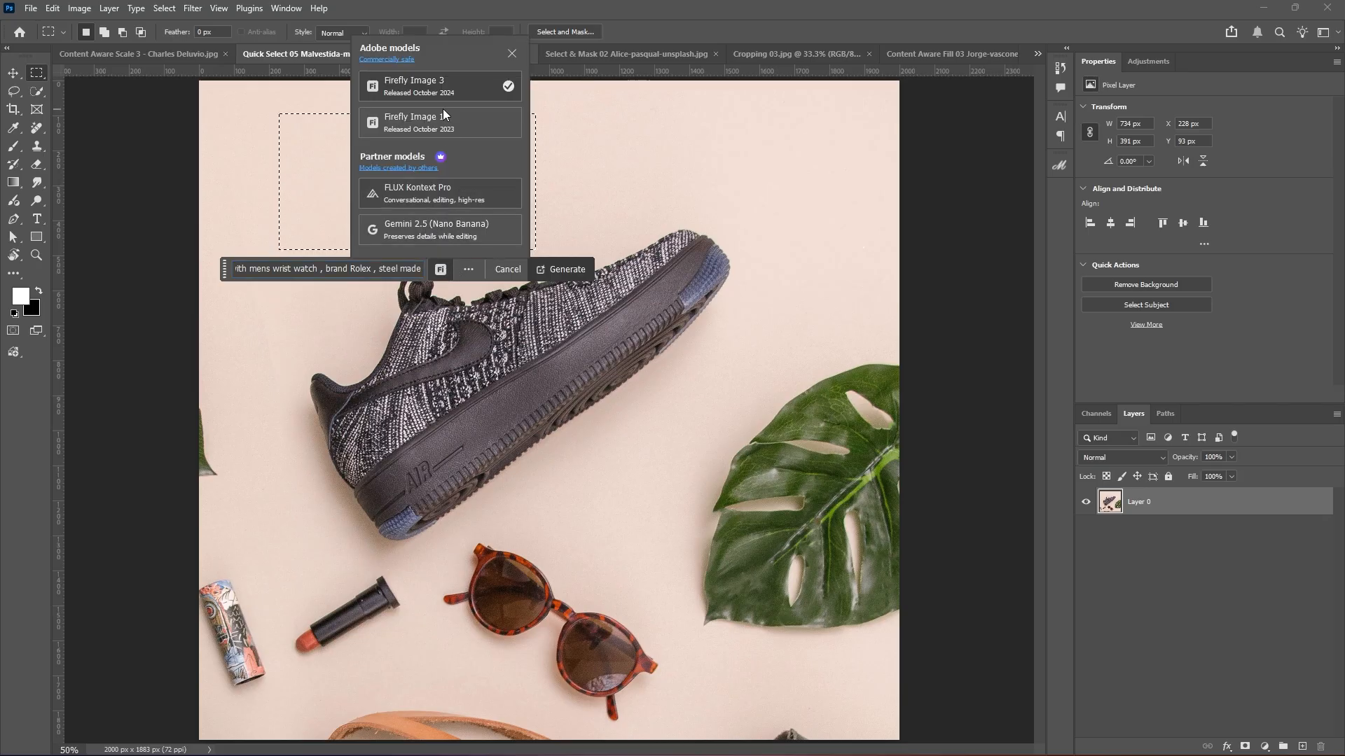
pyautogui.click(431, 83)
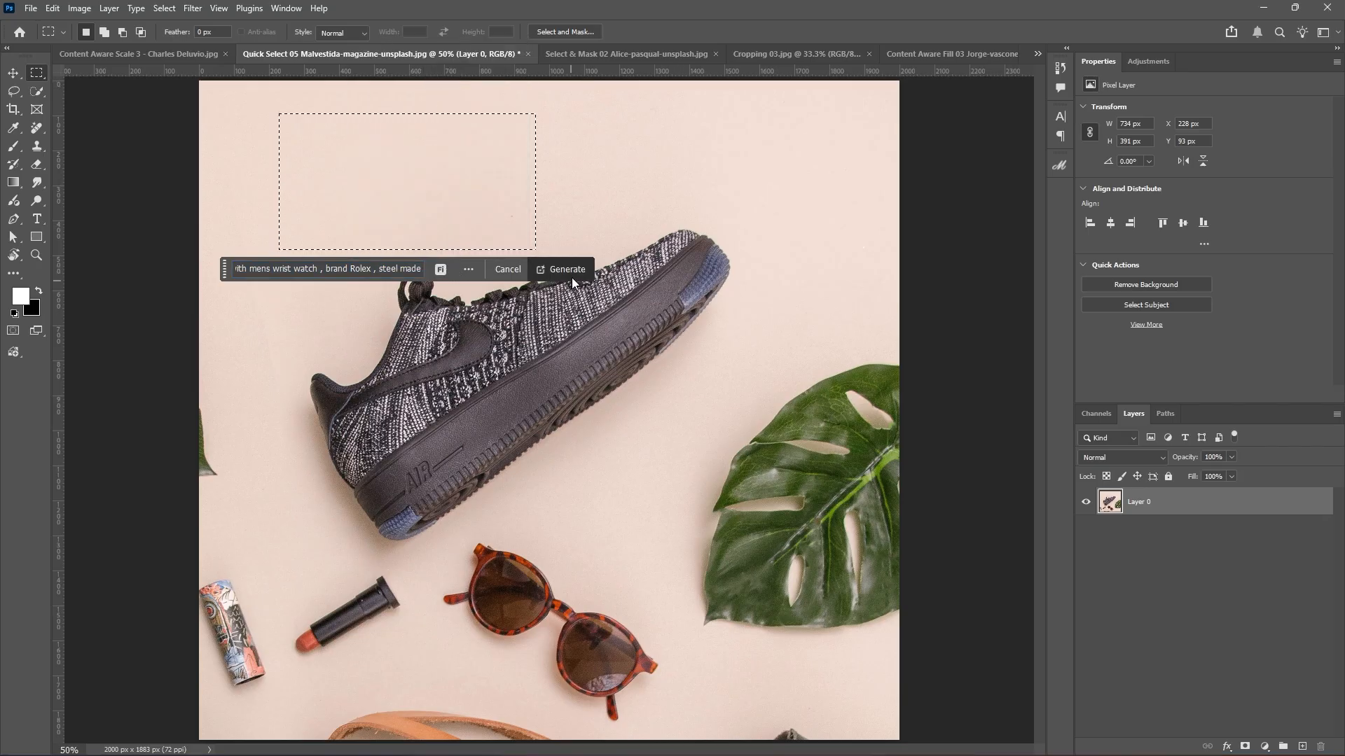
pyautogui.click(370, 271)
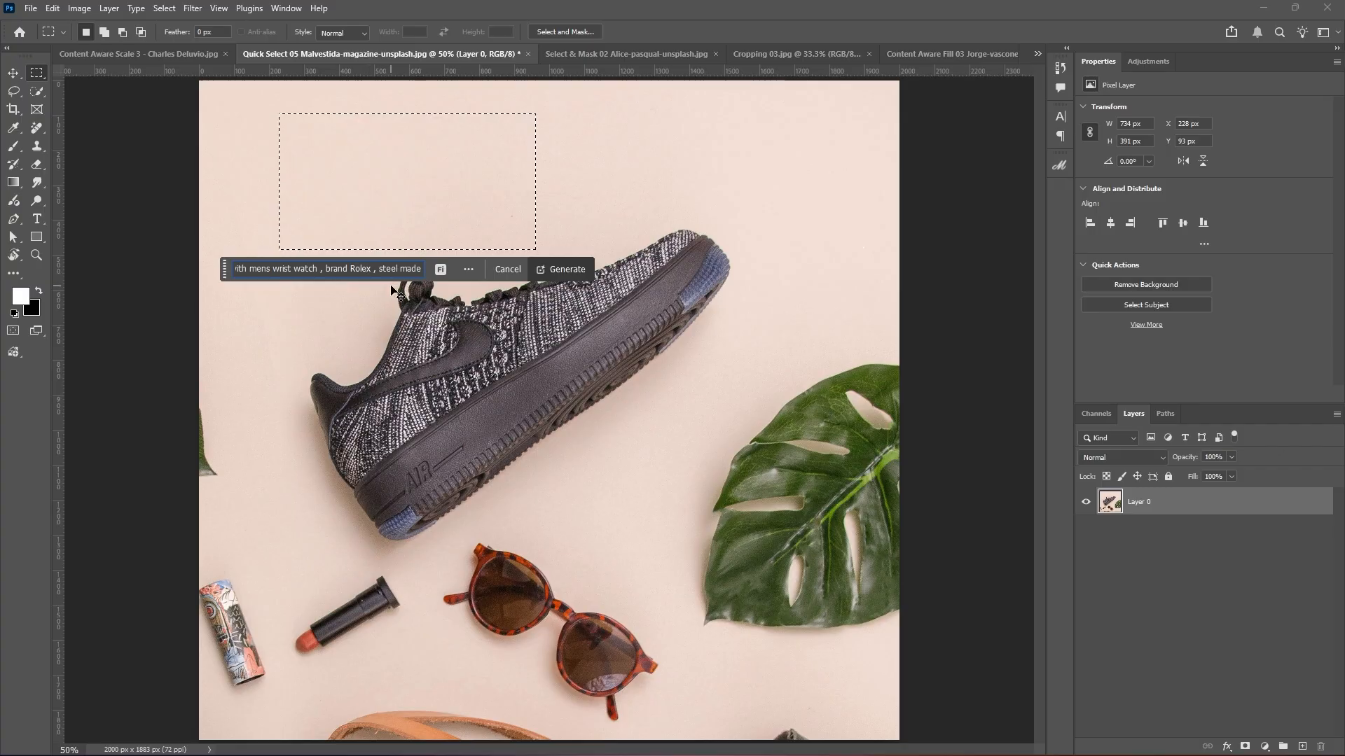
pyautogui.hotkey('ctrl', 'a')
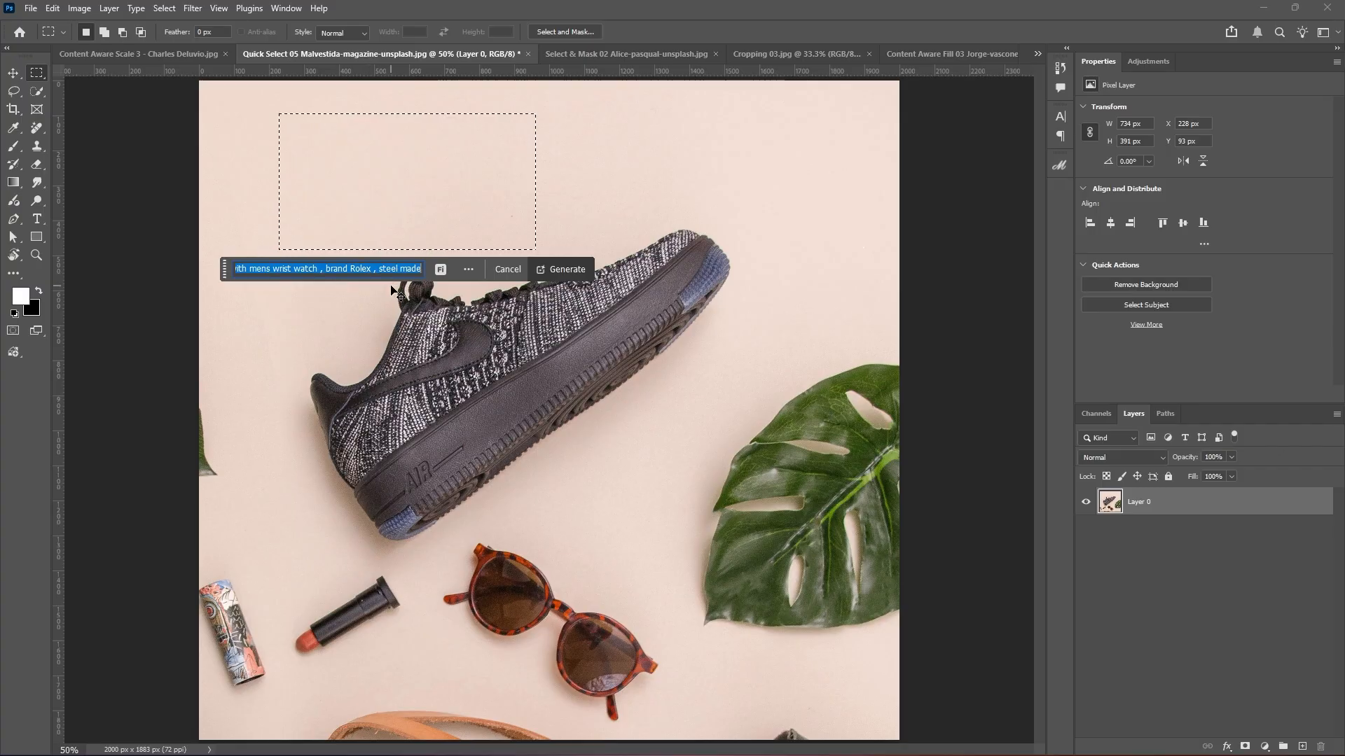
pyautogui.click(561, 270)
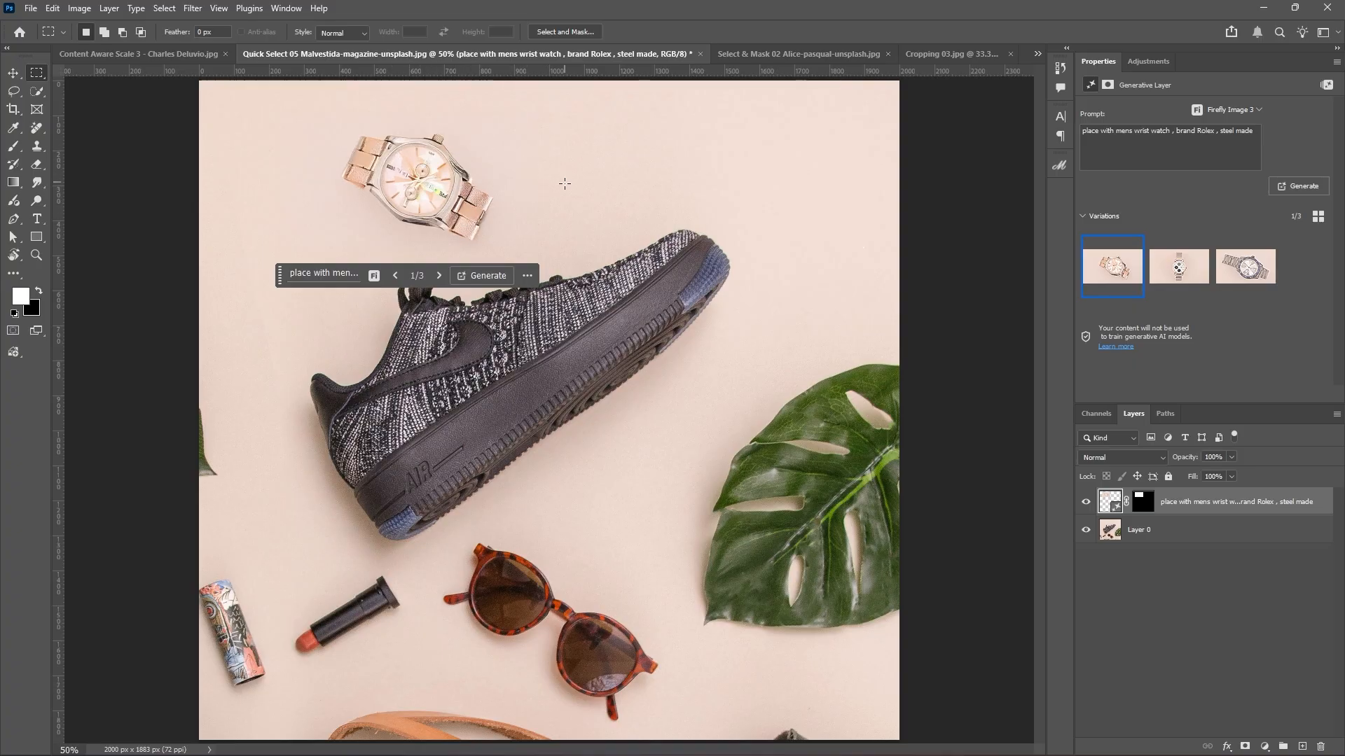
# Preview the second watch variation zoomed in to 200%.
pyautogui.click(1180, 277)
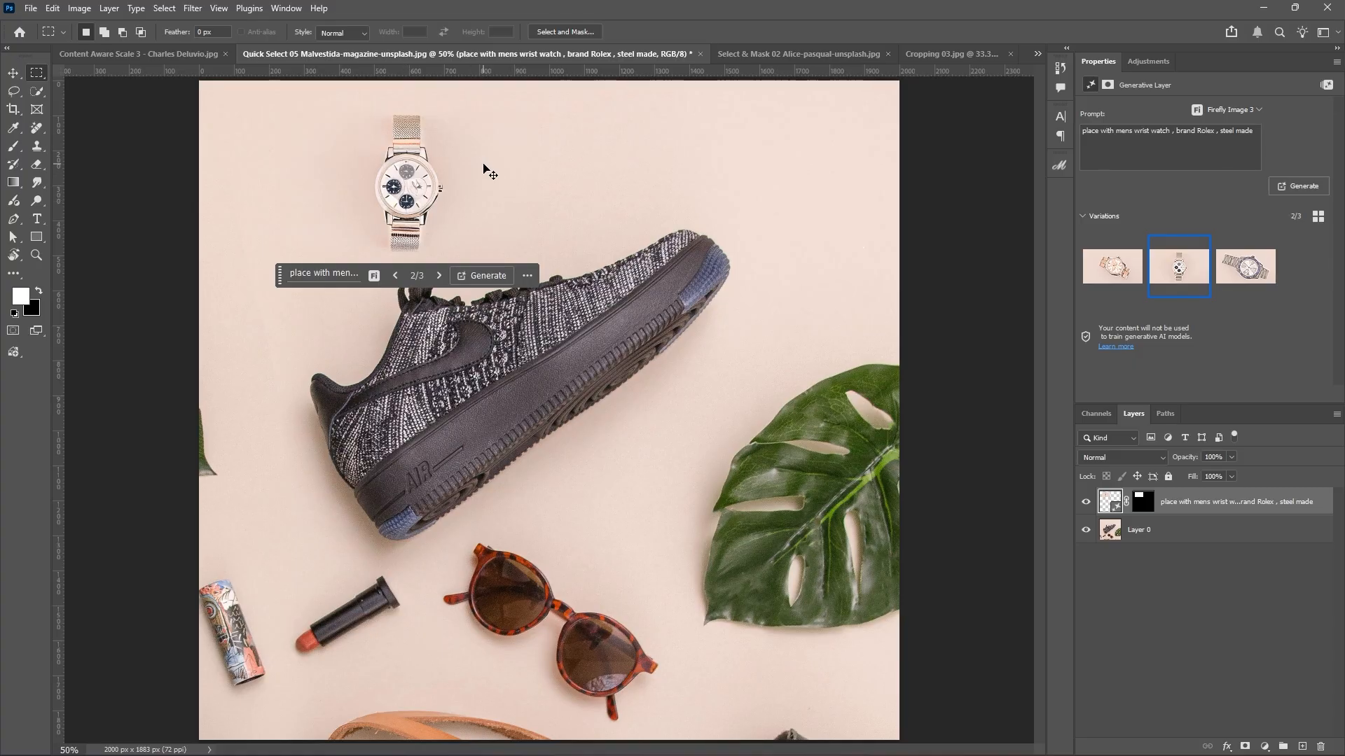
pyautogui.hotkey('ctrl', '1')
pyautogui.moveTo(484, 163); pyautogui.dragTo(520, 480)
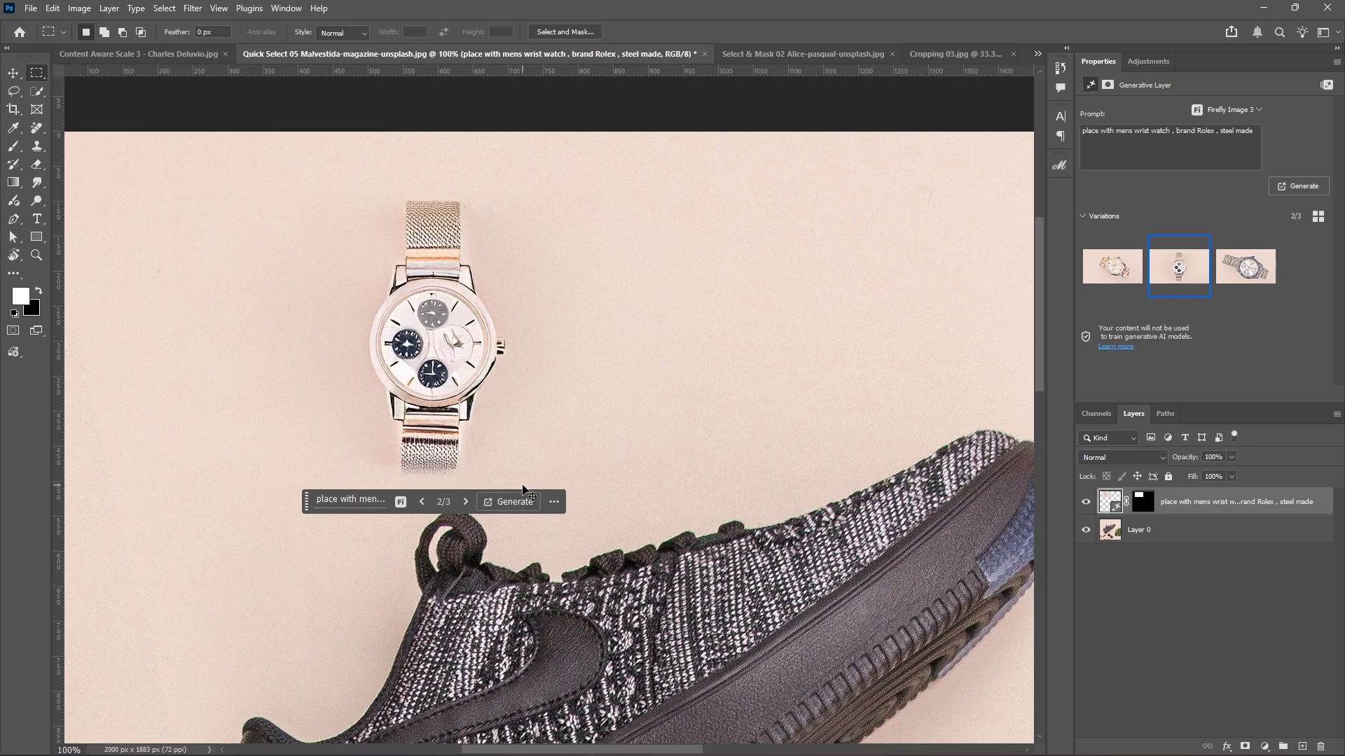
pyautogui.hotkey('ctrl', '+')
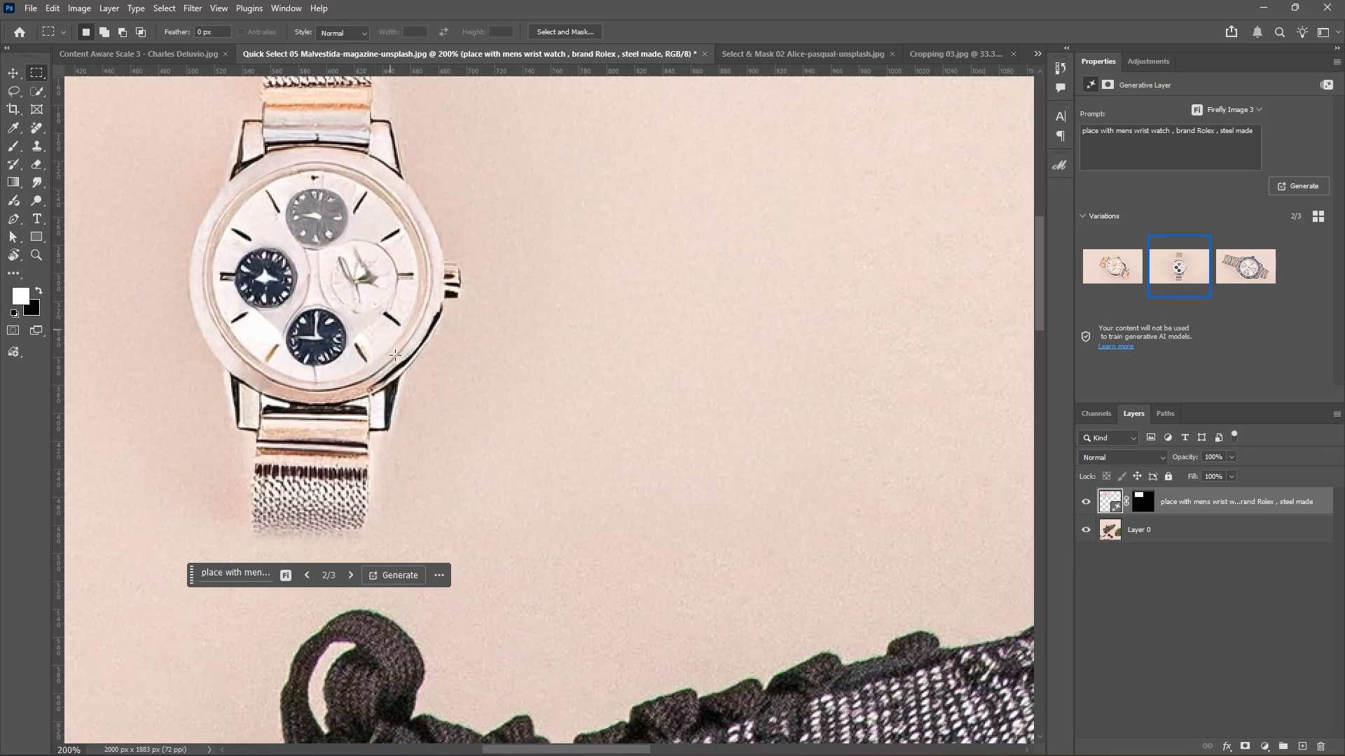
# Compare the variations and choose the third, the steel watch with the navy bezel.
pyautogui.click(1234, 275)
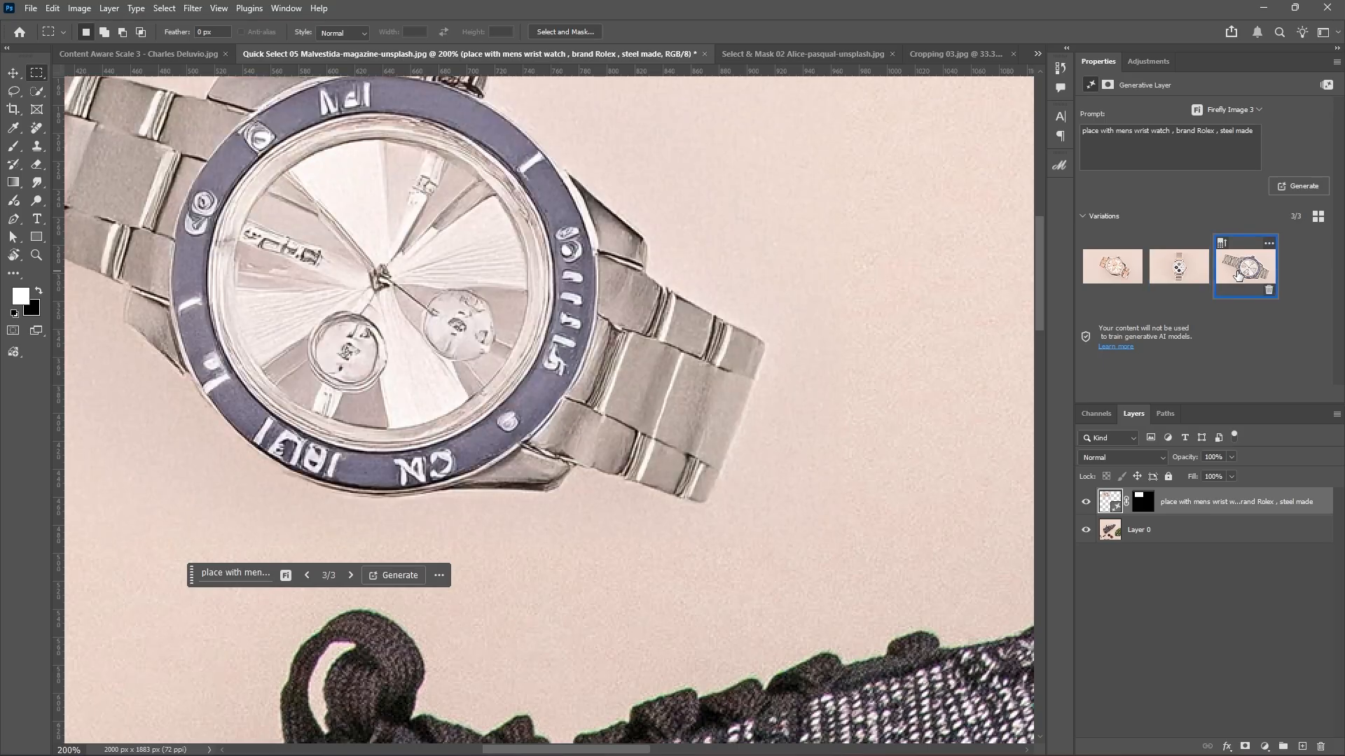
pyautogui.hotkey('ctrl', '-')
pyautogui.hotkey('ctrl', '-')
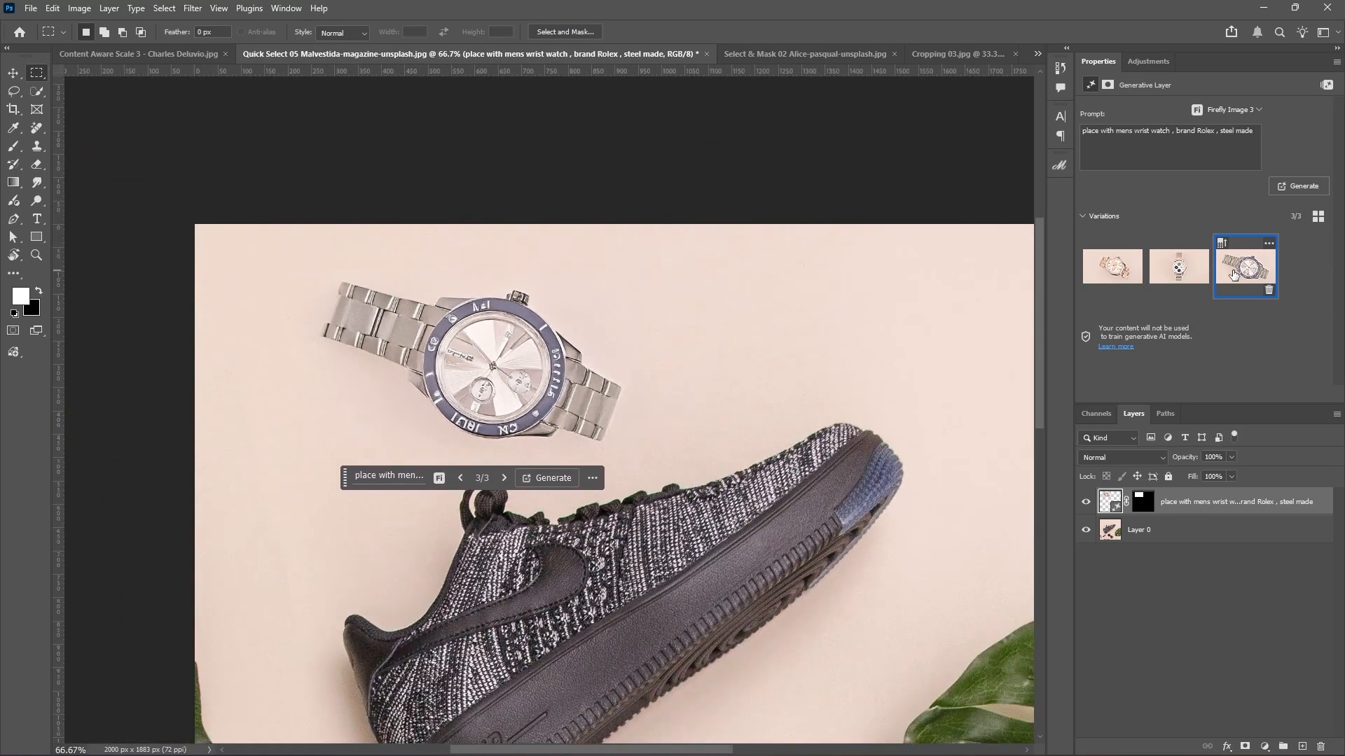
pyautogui.hotkey('ctrl', '+')
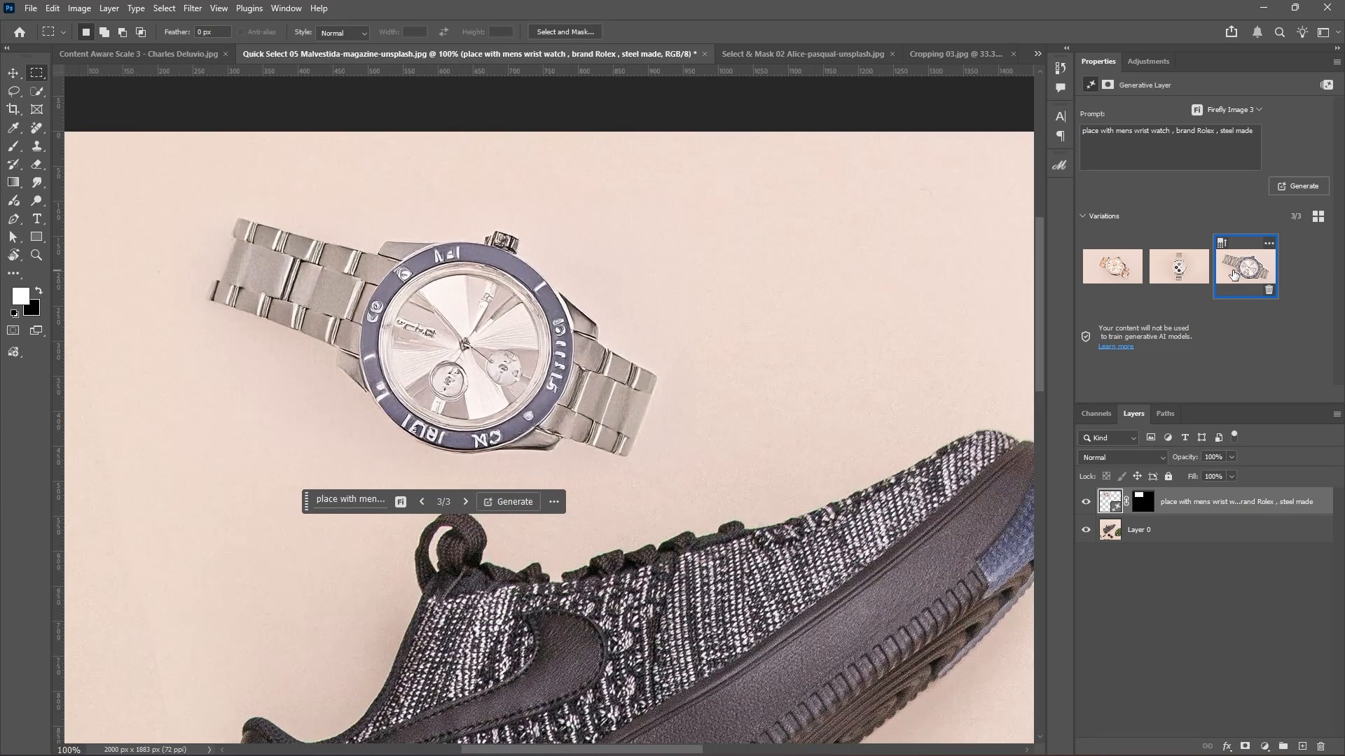
pyautogui.hotkey('ctrl', '-')
pyautogui.hotkey('ctrl', '-')
pyautogui.hotkey('ctrl', '-')
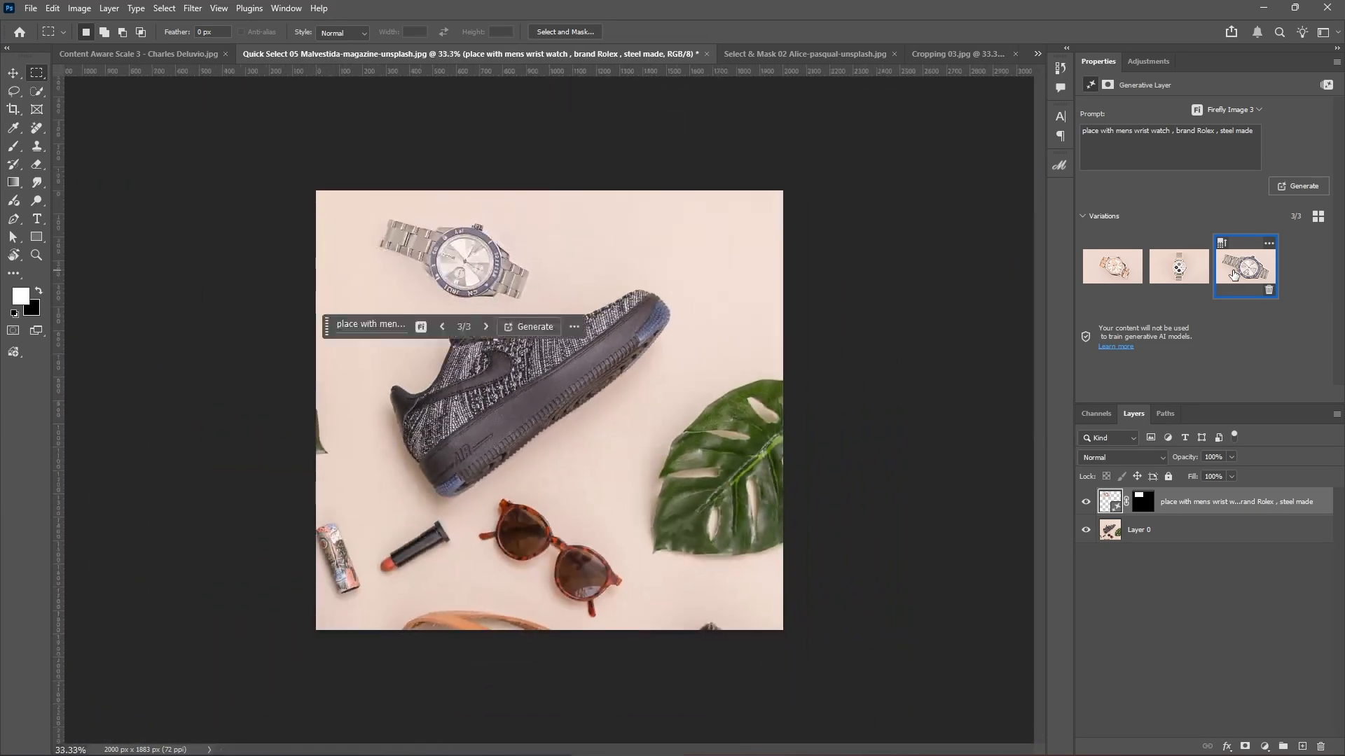
pyautogui.click(1113, 266)
pyautogui.click(1178, 267)
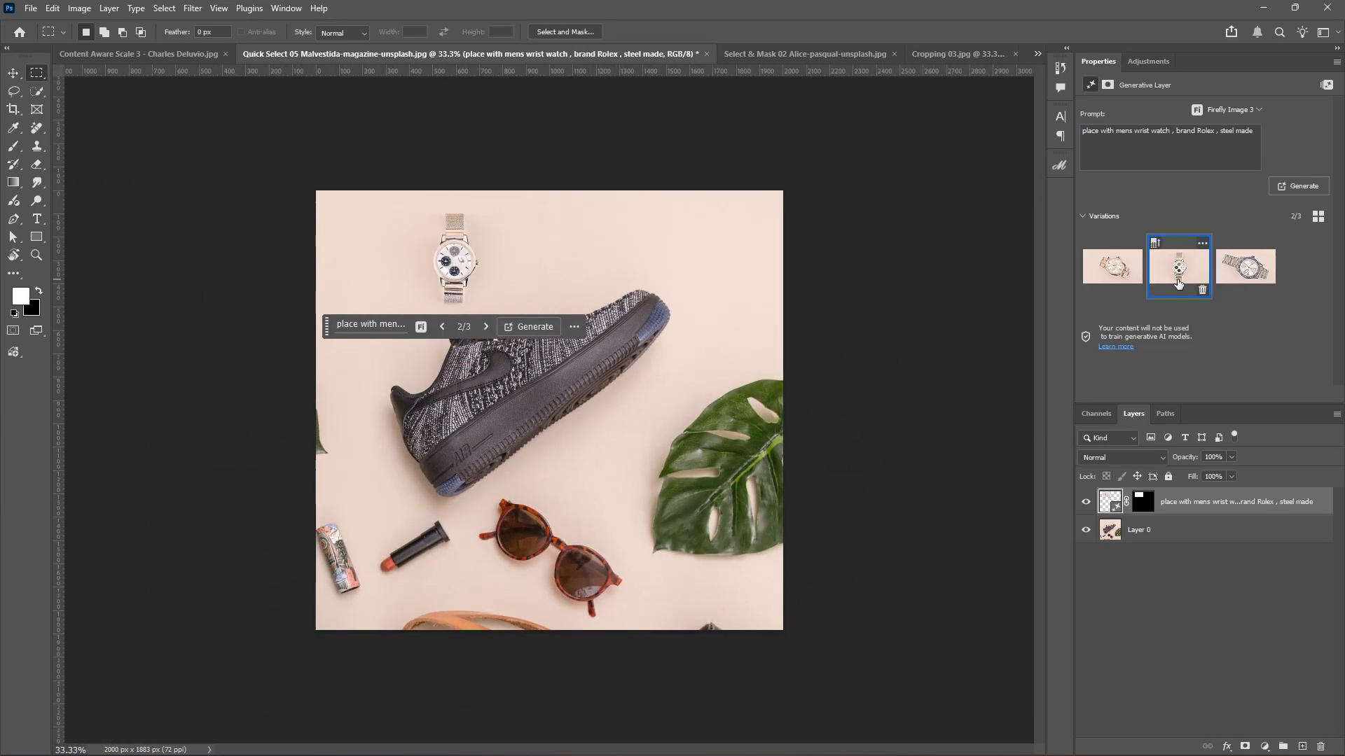
pyautogui.click(1231, 282)
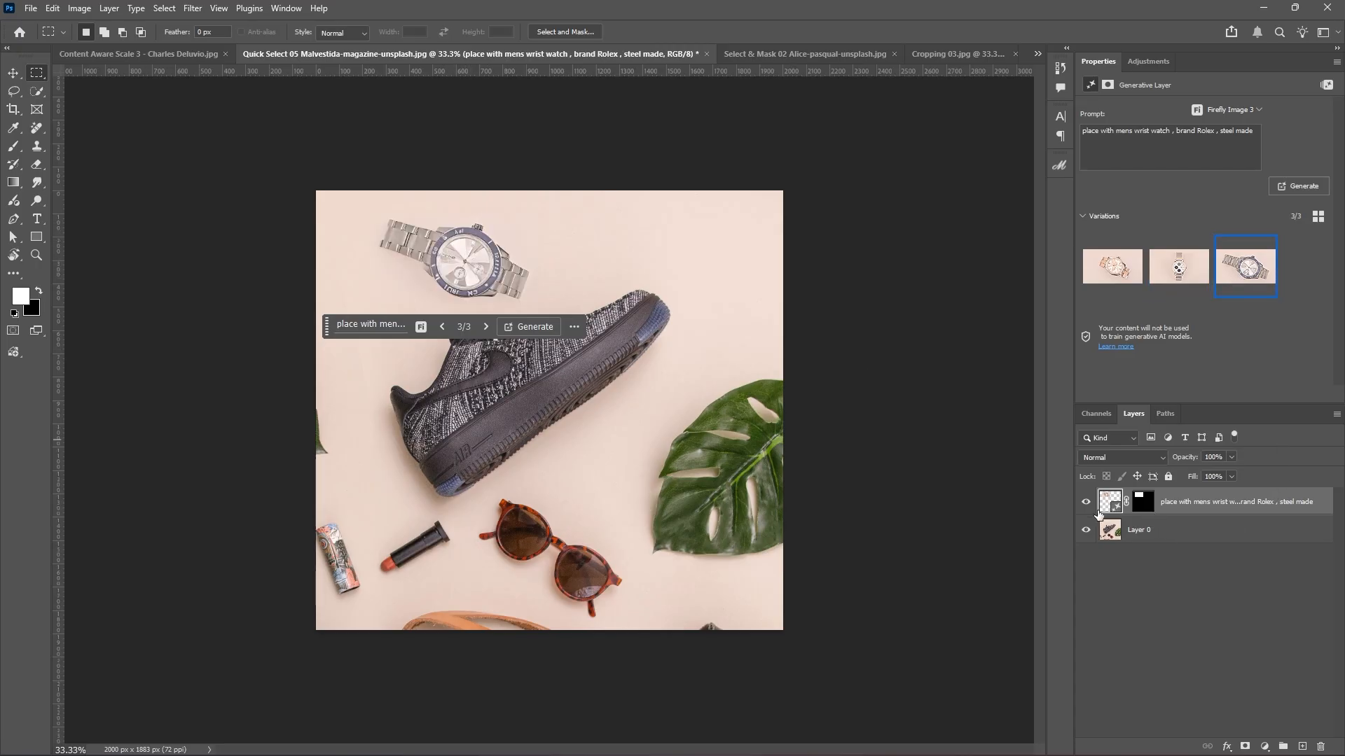
# Hide the Firefly watch layer, switch to Gemini 2.5 (Nano Banana), and load its mask on Layer 0.
pyautogui.click(1086, 502)
pyautogui.click(393, 329)
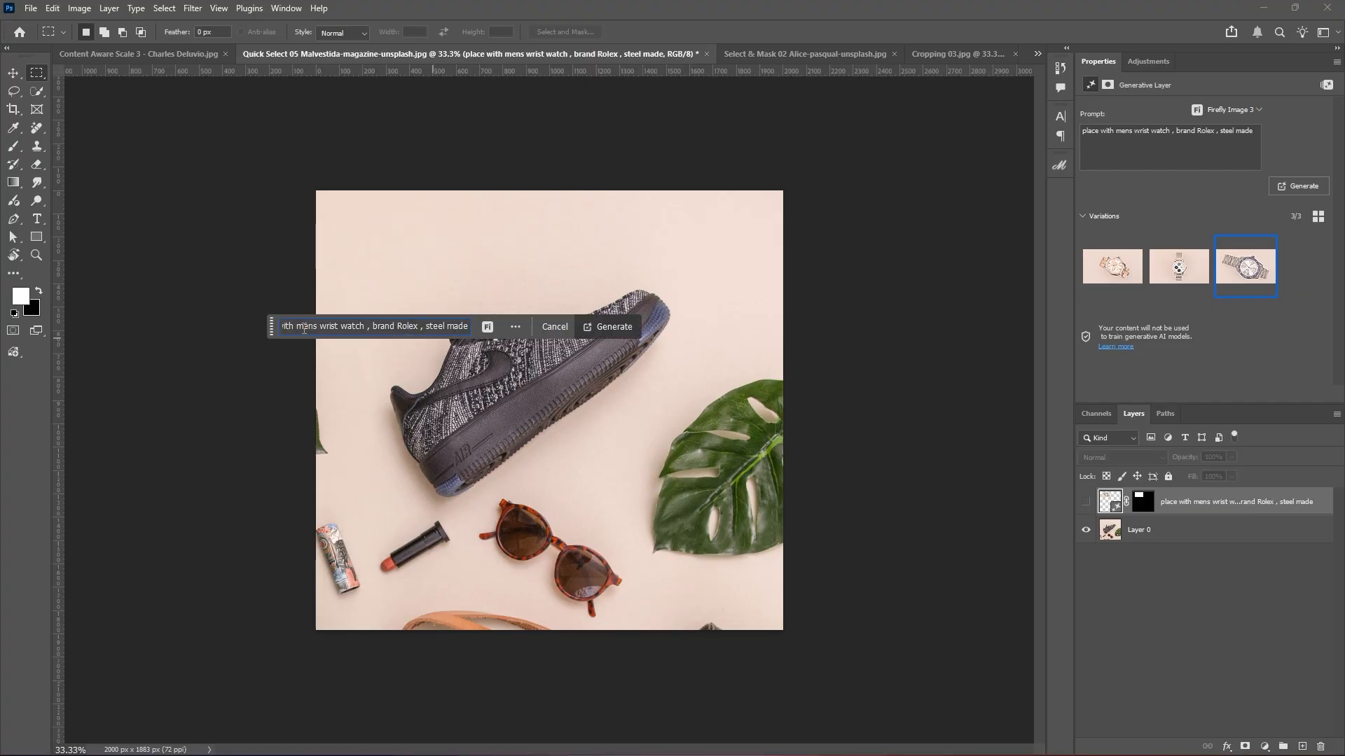
pyautogui.click(488, 328)
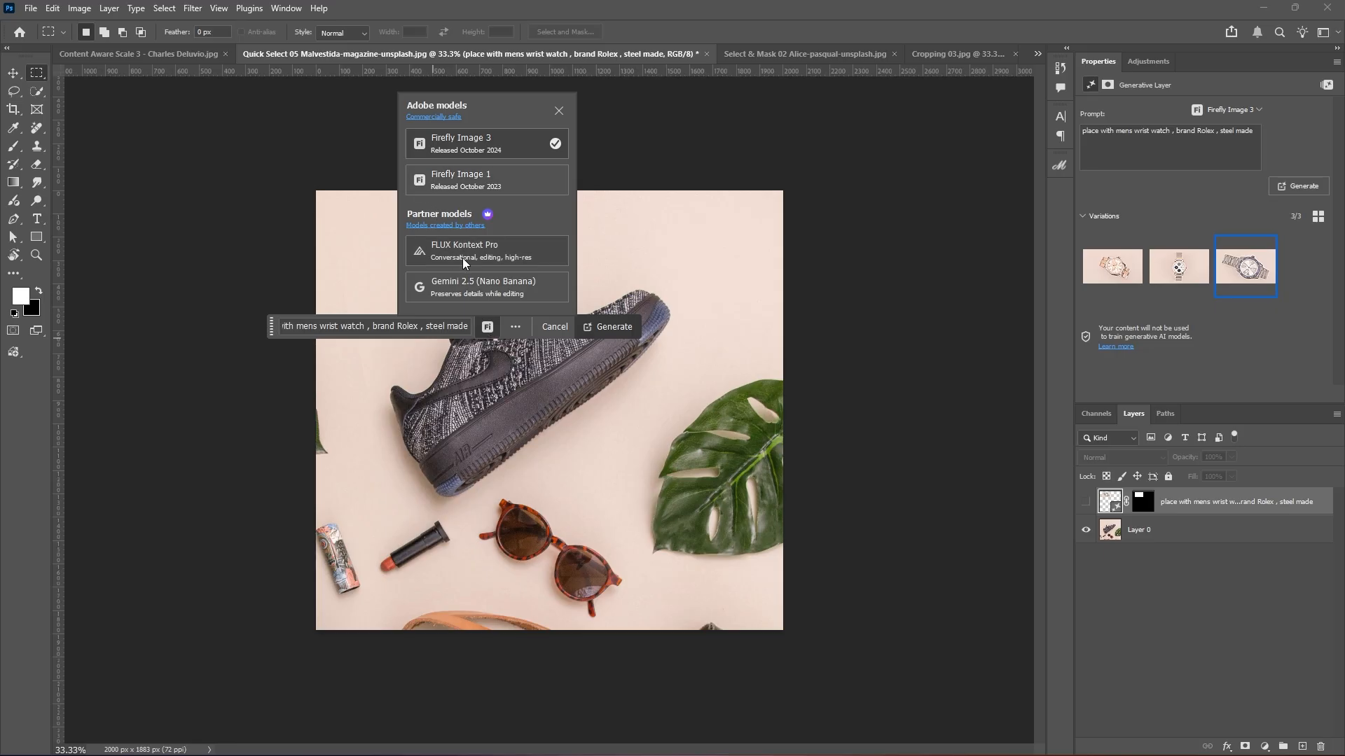
pyautogui.click(470, 287)
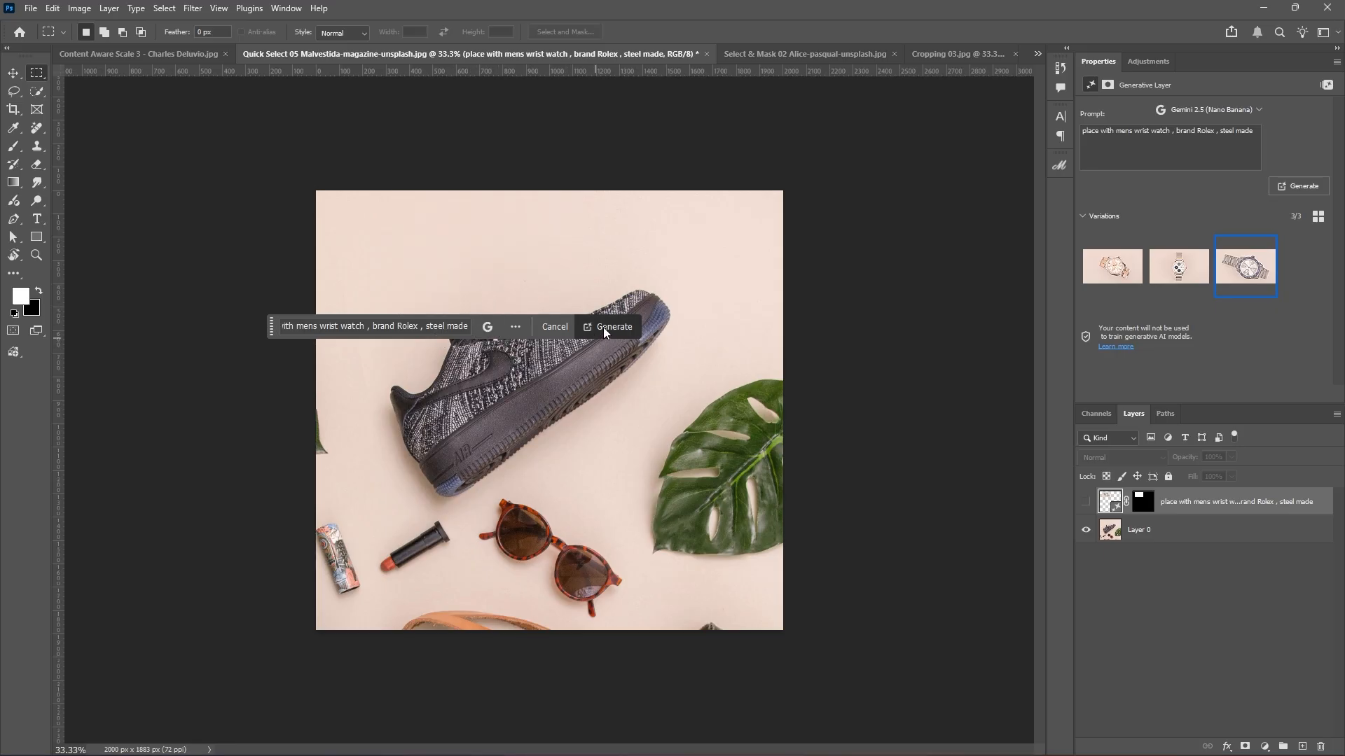
pyautogui.click(1110, 529)
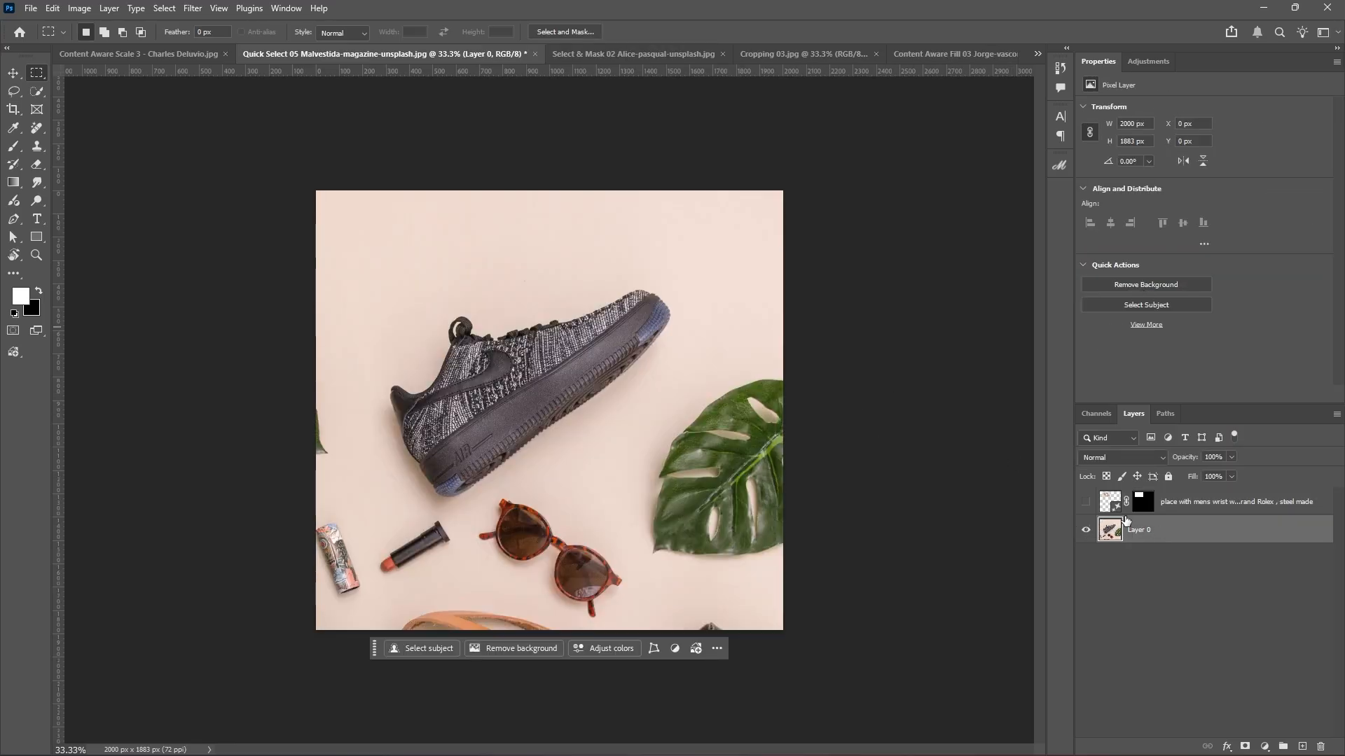
pyautogui.keyDown('ctrl'); pyautogui.click(1141, 502); pyautogui.keyUp('ctrl')
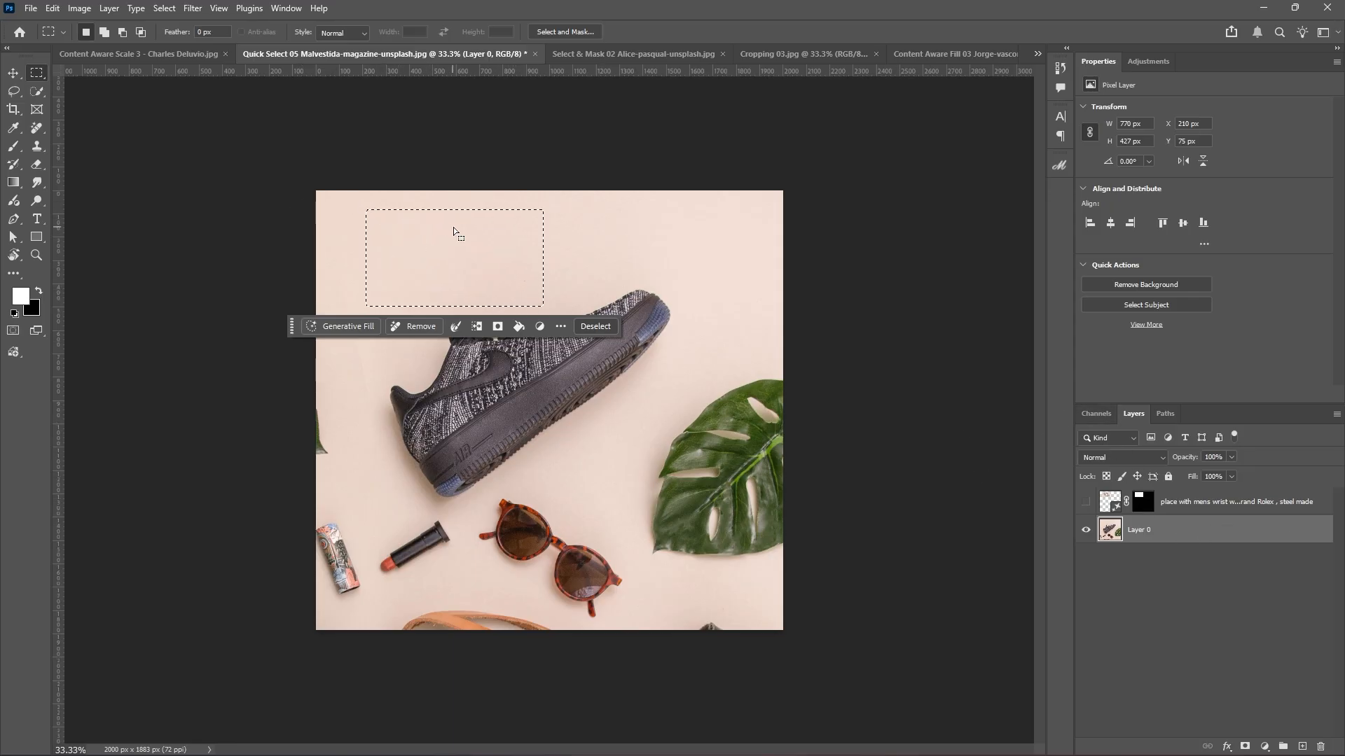
# Preview the watch mask, then make Layer 0 active and briefly toggle its visibility.
pyautogui.keyDown('alt'); pyautogui.click(1147, 502); pyautogui.keyUp('alt')
pyautogui.keyDown('alt'); pyautogui.click(1149, 505); pyautogui.keyUp('alt')
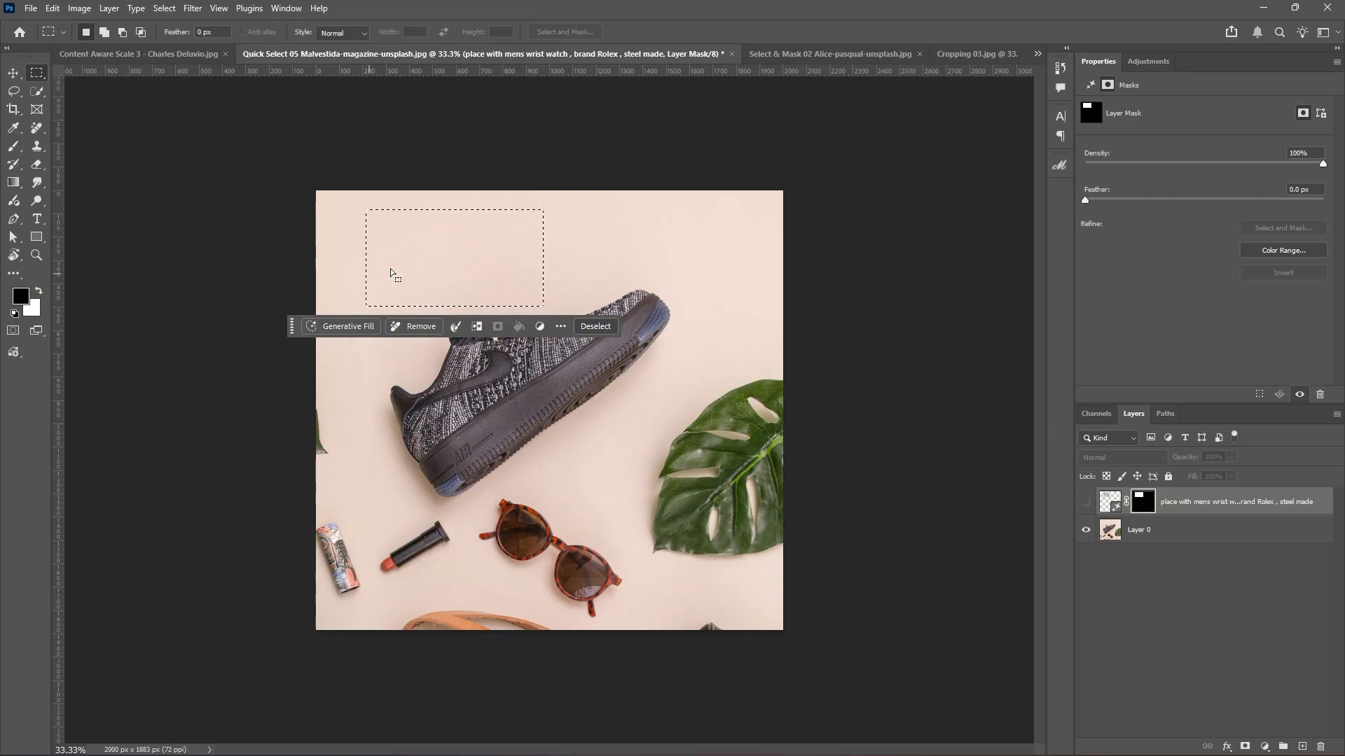
pyautogui.click(1154, 532)
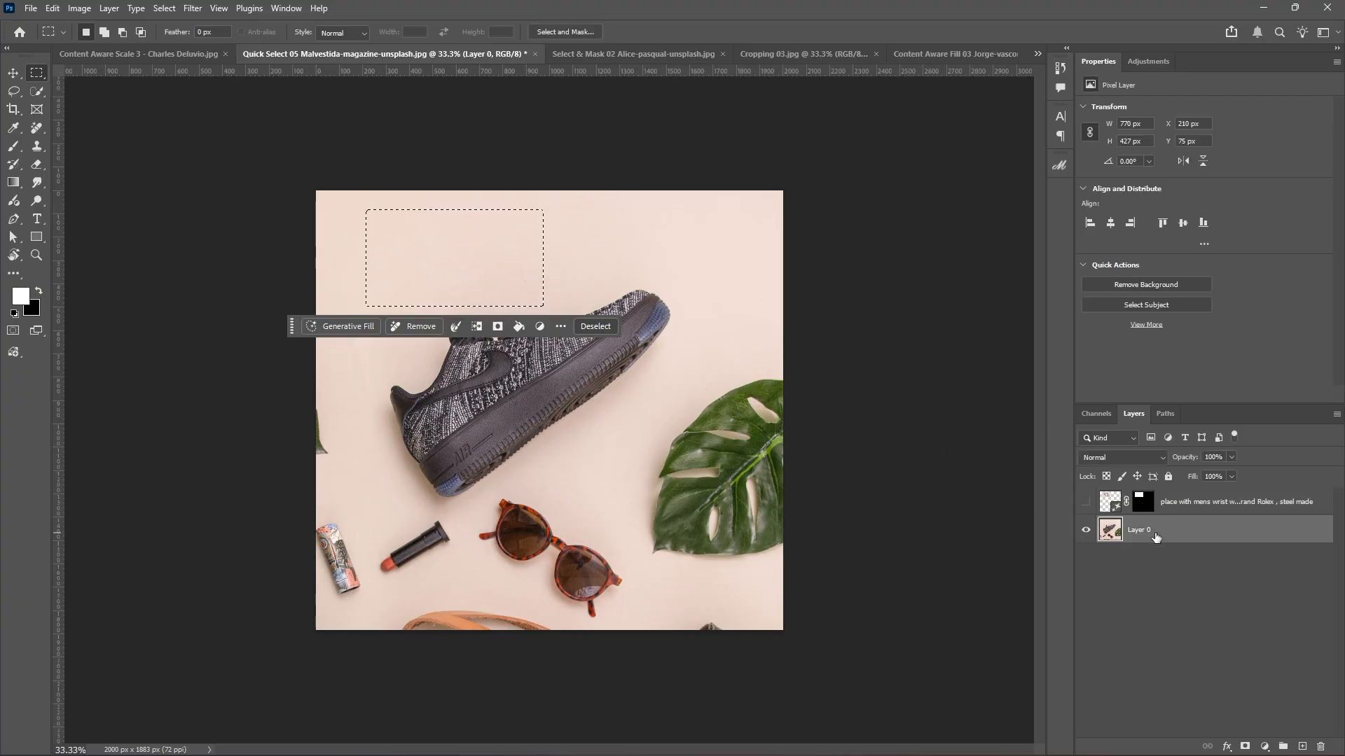
pyautogui.click(1087, 530)
pyautogui.click(1086, 531)
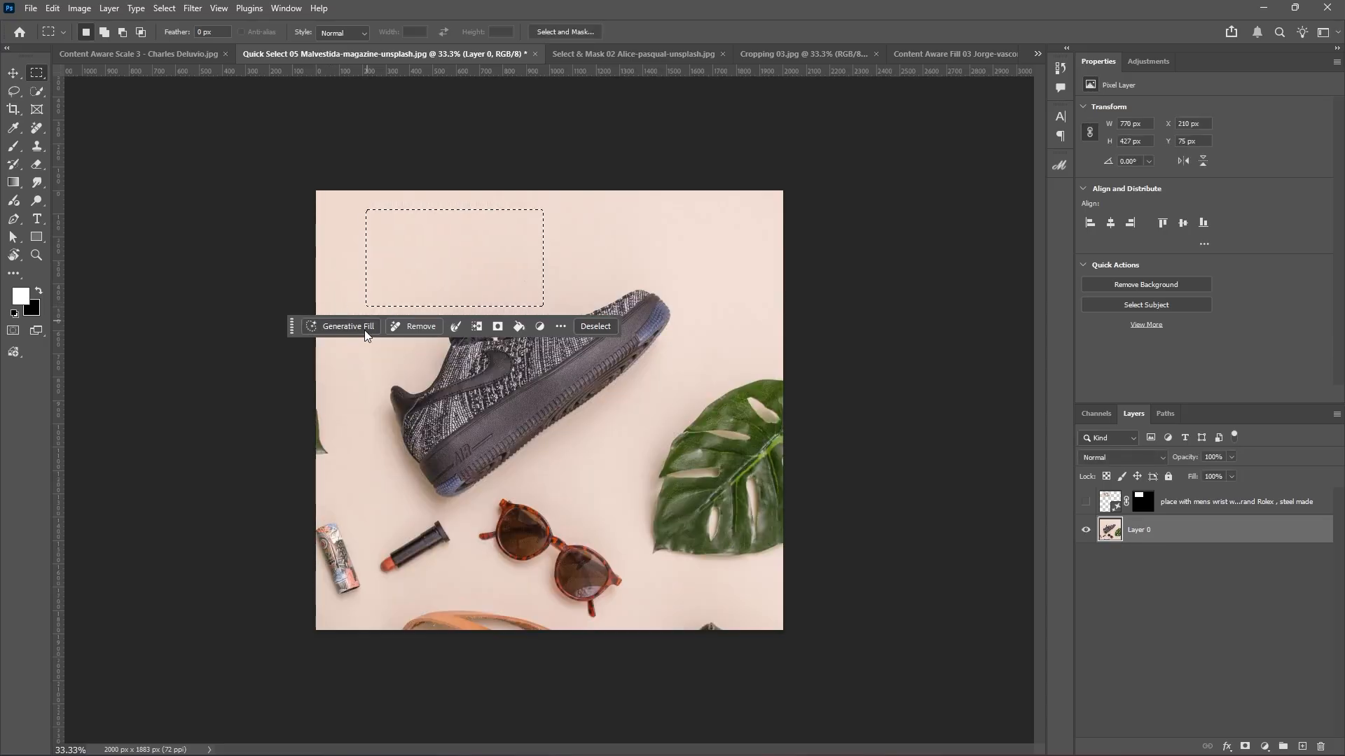
# Paste the Rolex watch prompt copied from the earlier layer's name and generate on Layer 0.
pyautogui.click(347, 326)
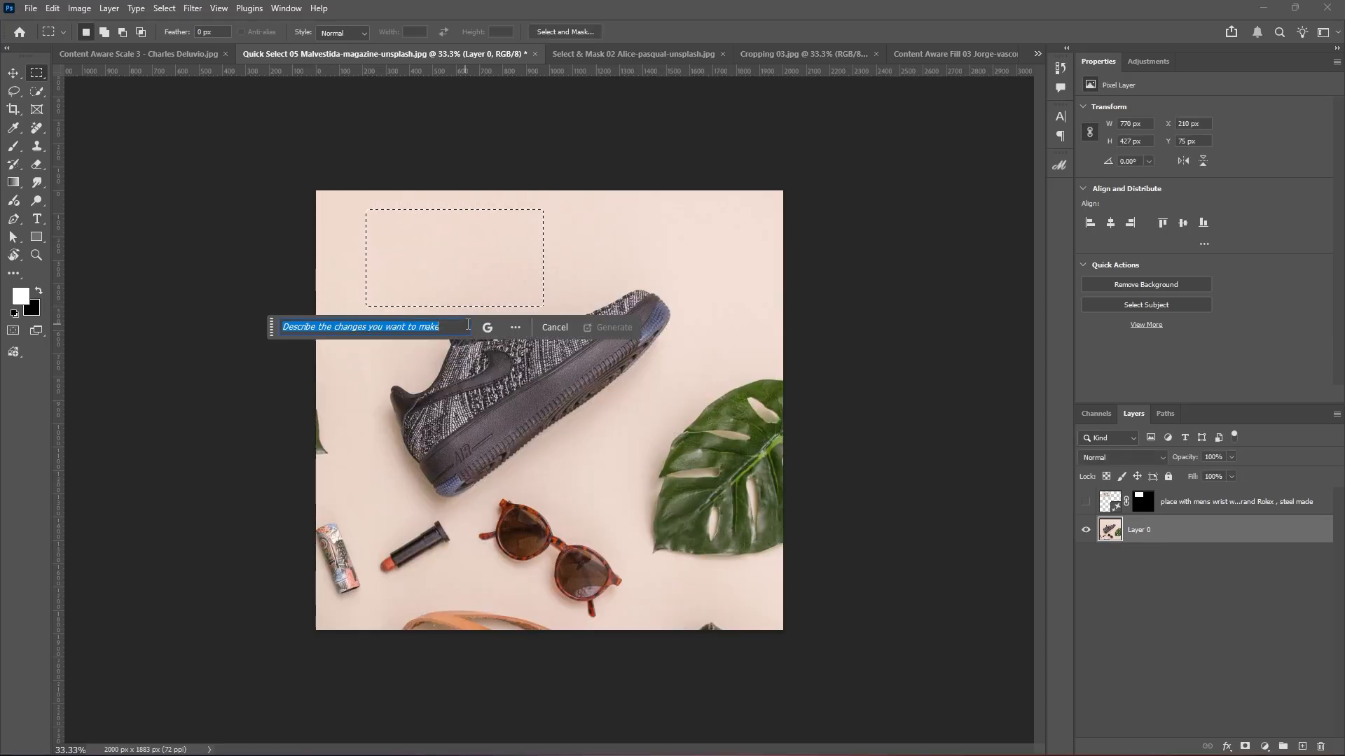
pyautogui.write('replace with cut apple')
pyautogui.hotkey('ctrl', 'a')
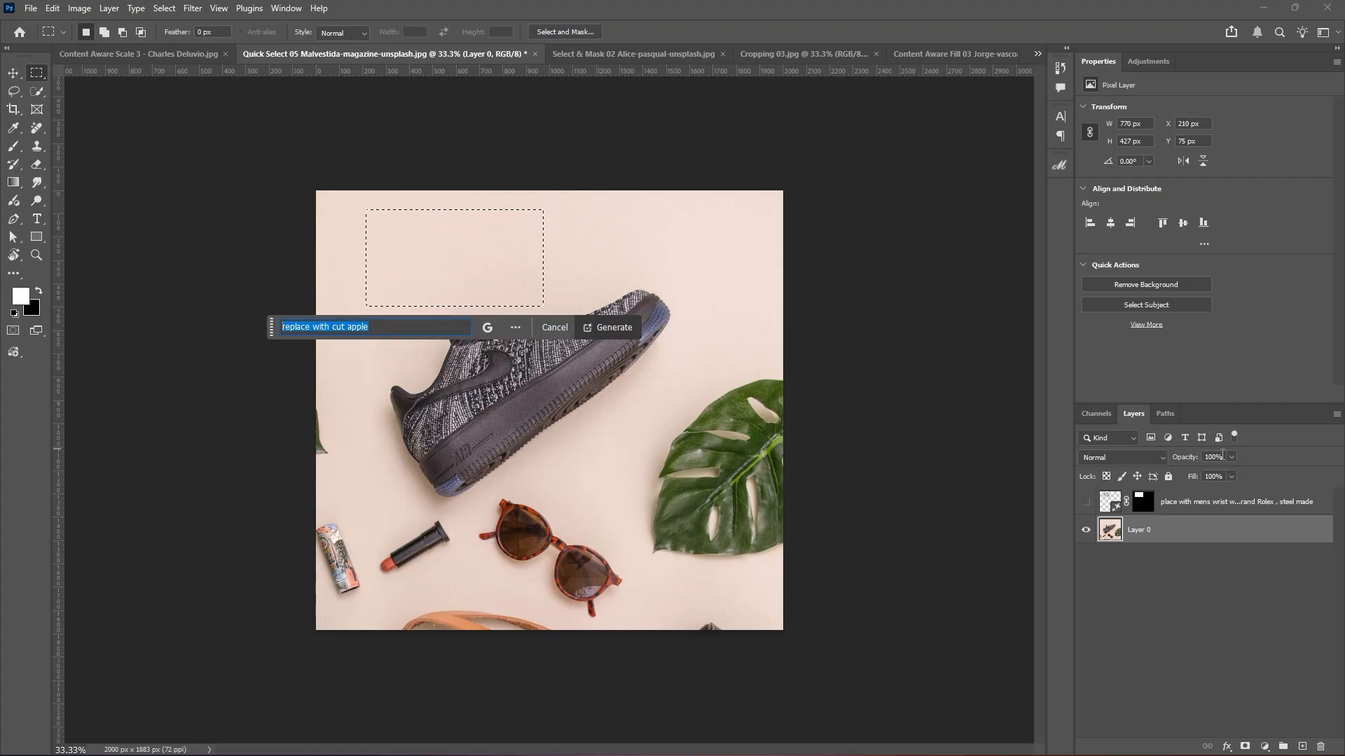
pyautogui.click(1205, 501)
pyautogui.doubleClick(1205, 501)
pyautogui.hotkey('ctrl', 'c')
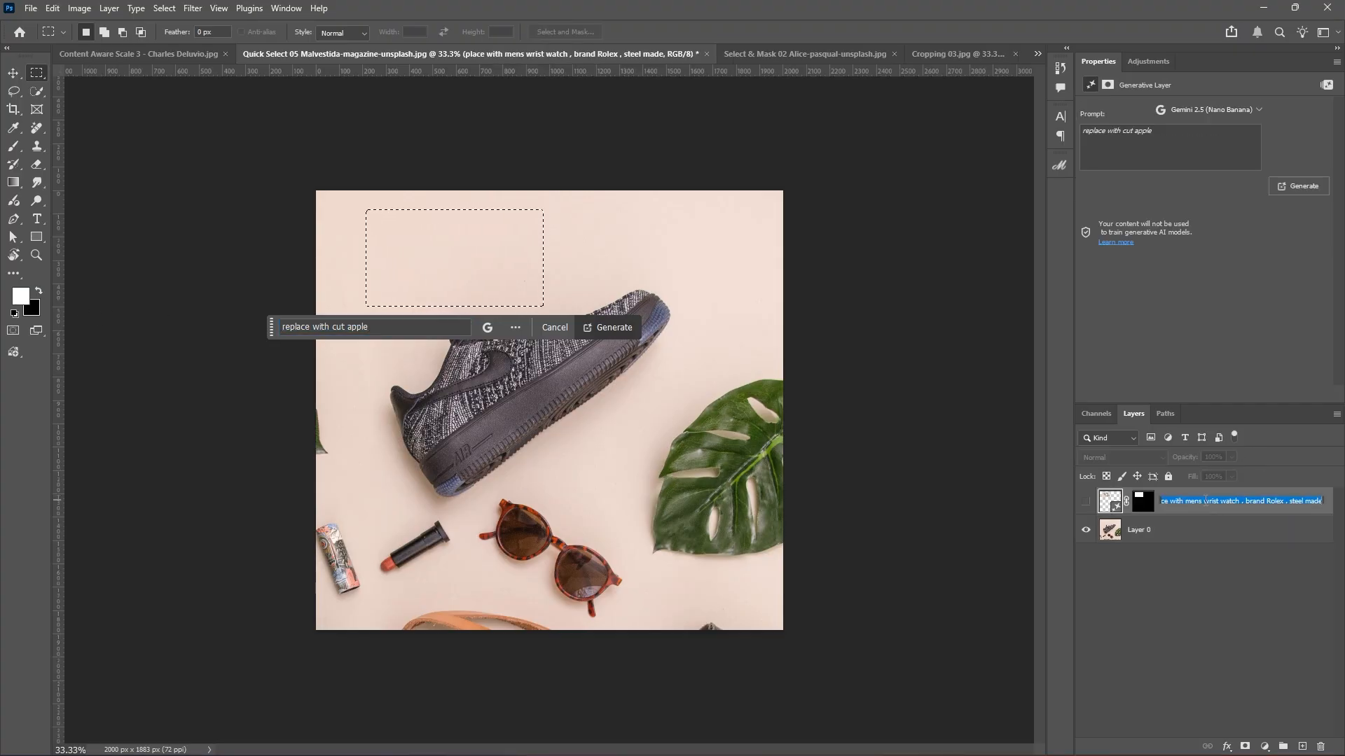
pyautogui.moveTo(383, 325); pyautogui.dragTo(273, 322)
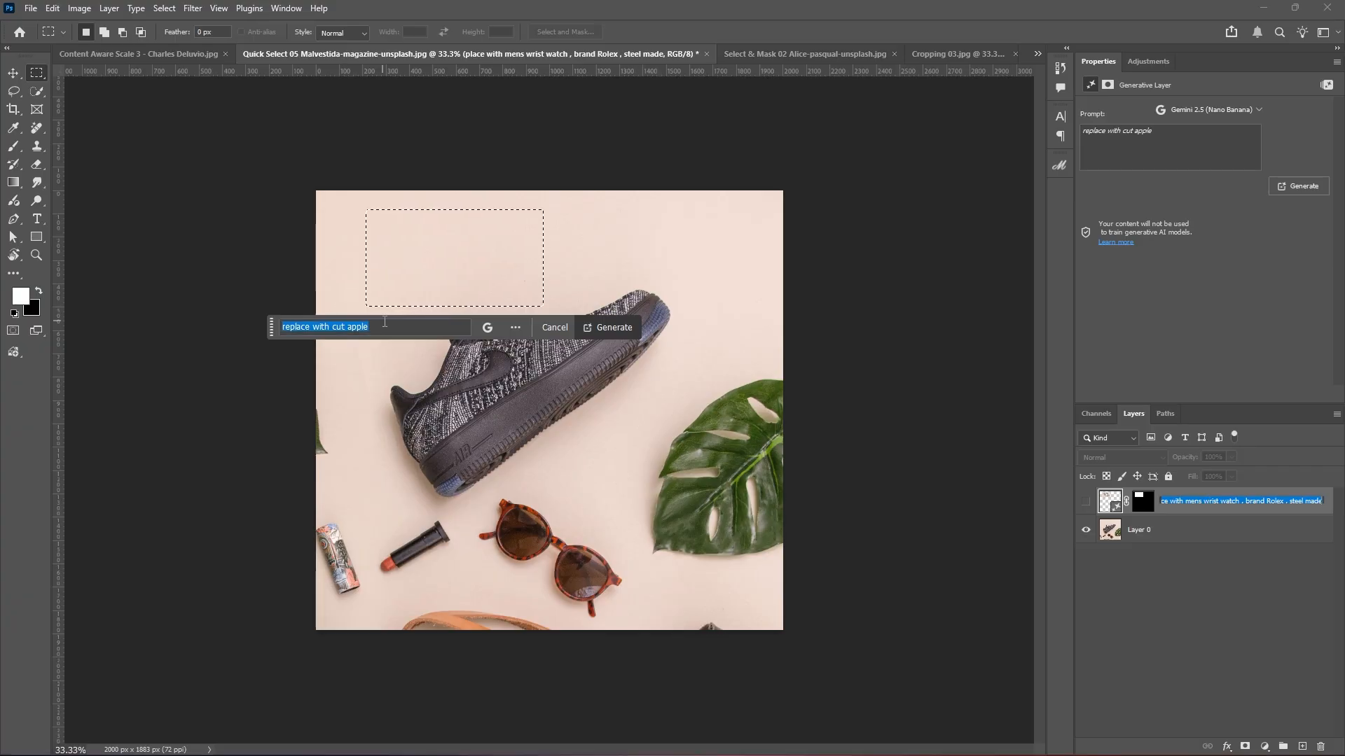
pyautogui.hotkey('ctrl', 'v')
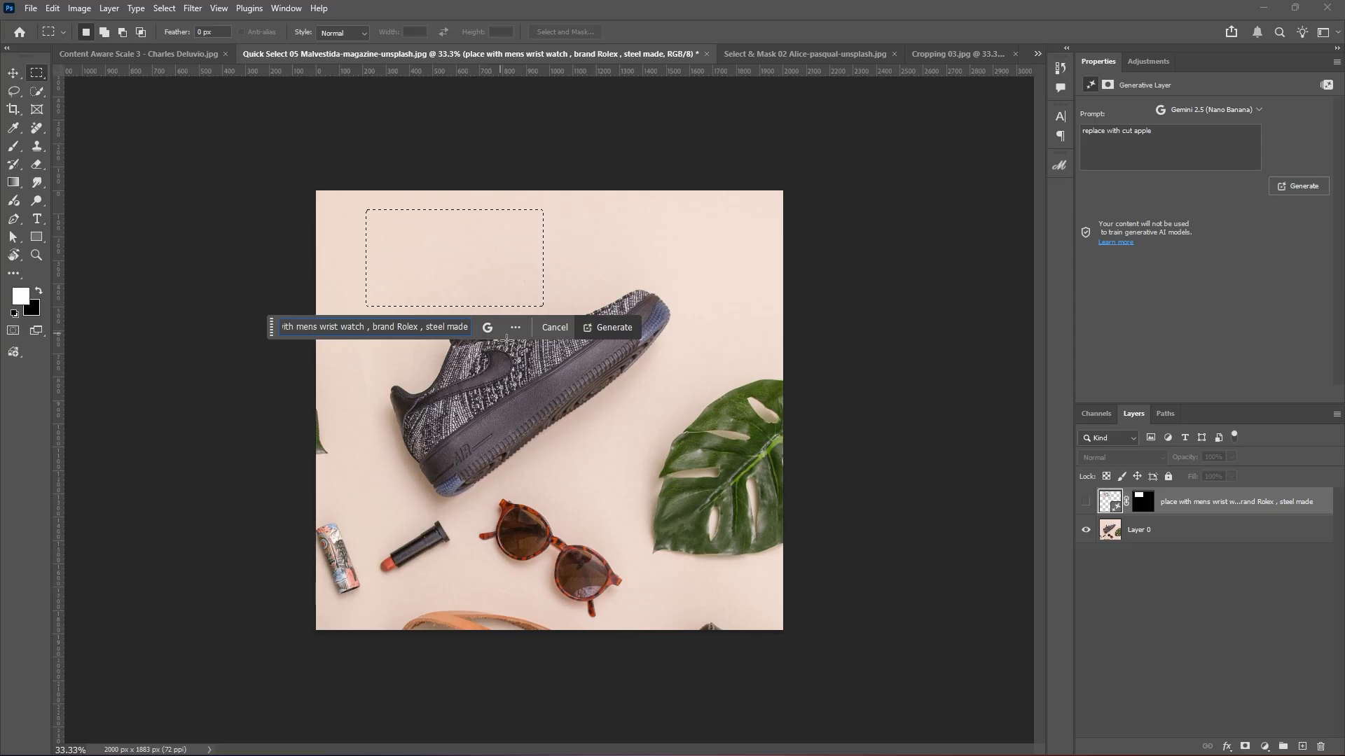
pyautogui.click(1225, 542)
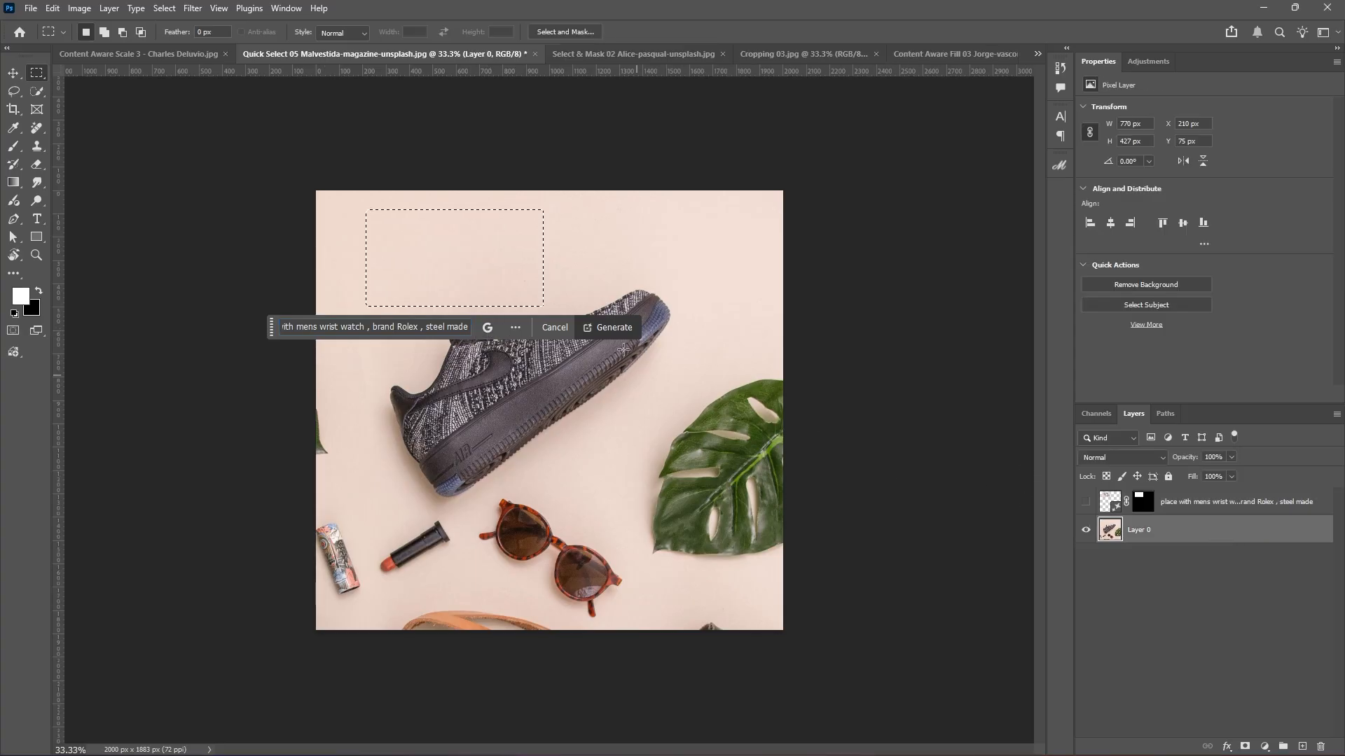
pyautogui.click(607, 328)
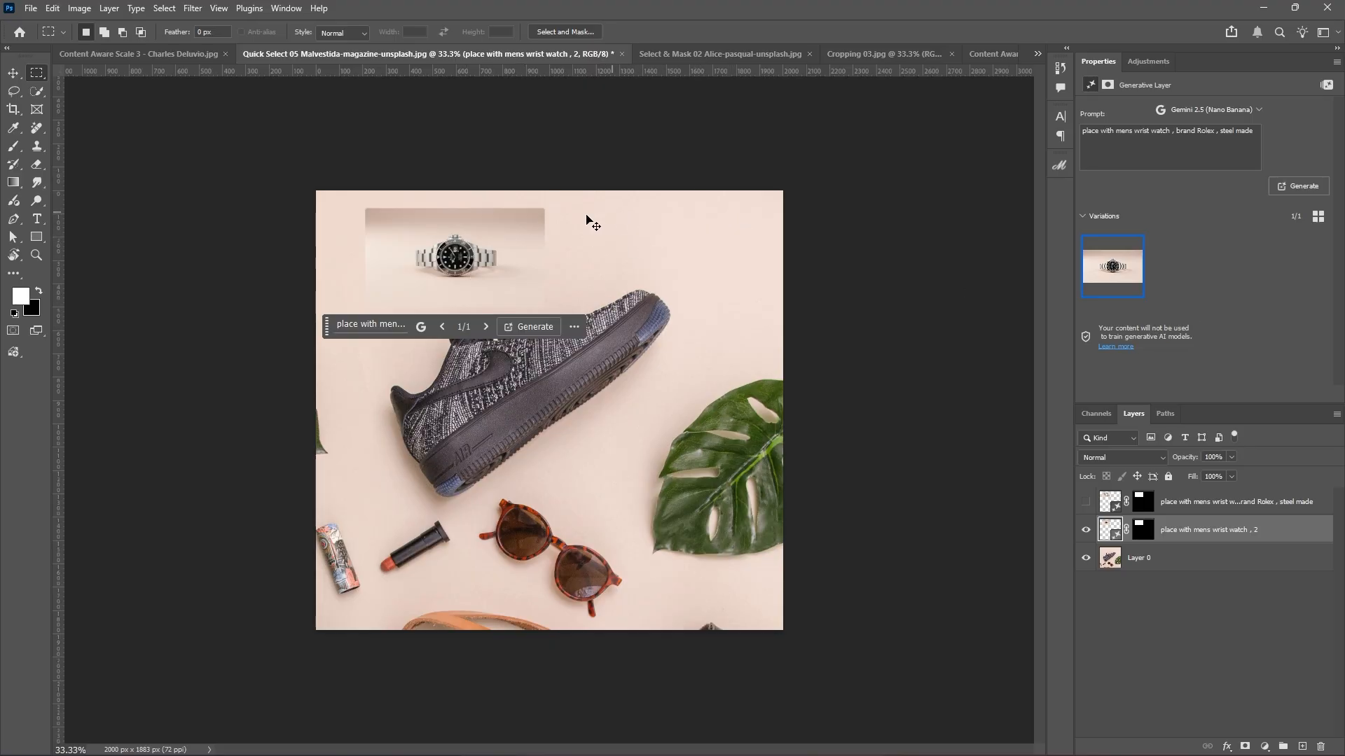
# Commit an unchanged transform on the new Rolex layer and inspect the watch at 200%.
pyautogui.hotkey('ctrl', 't')
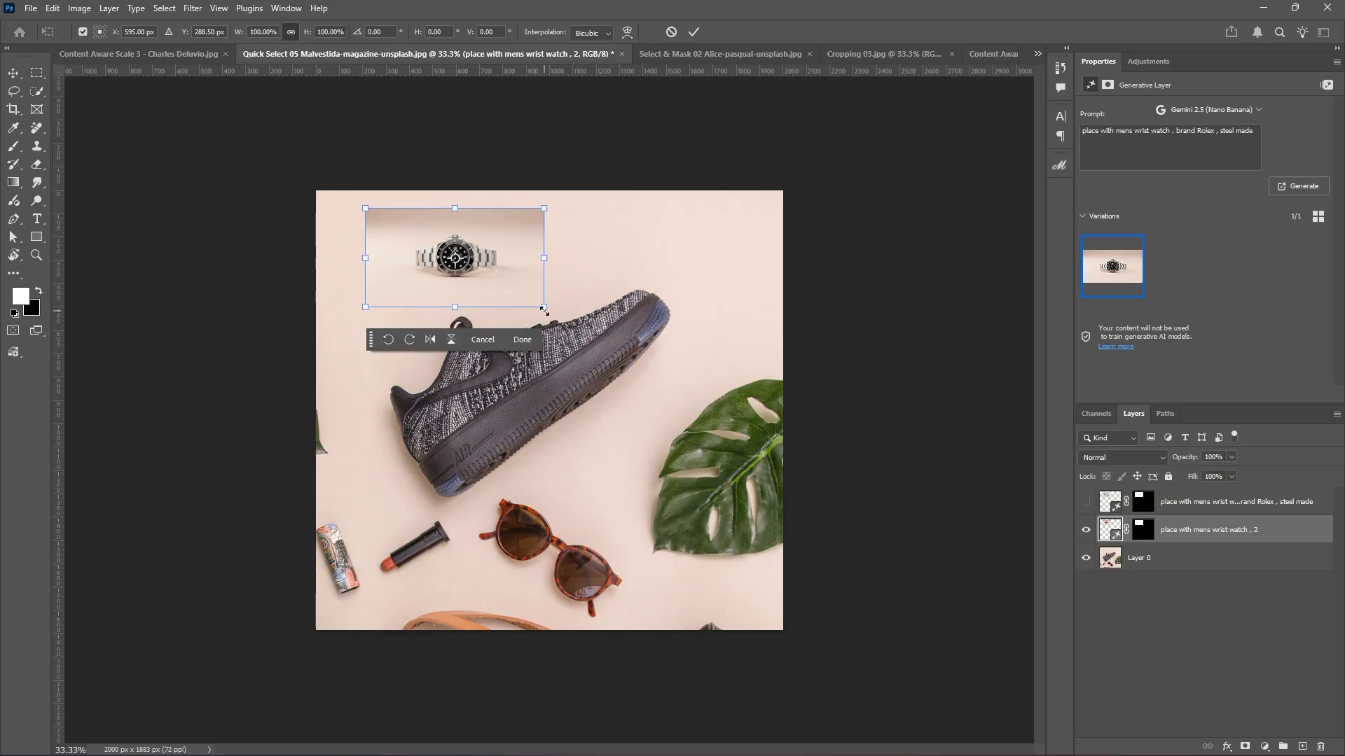
pyautogui.click(694, 31)
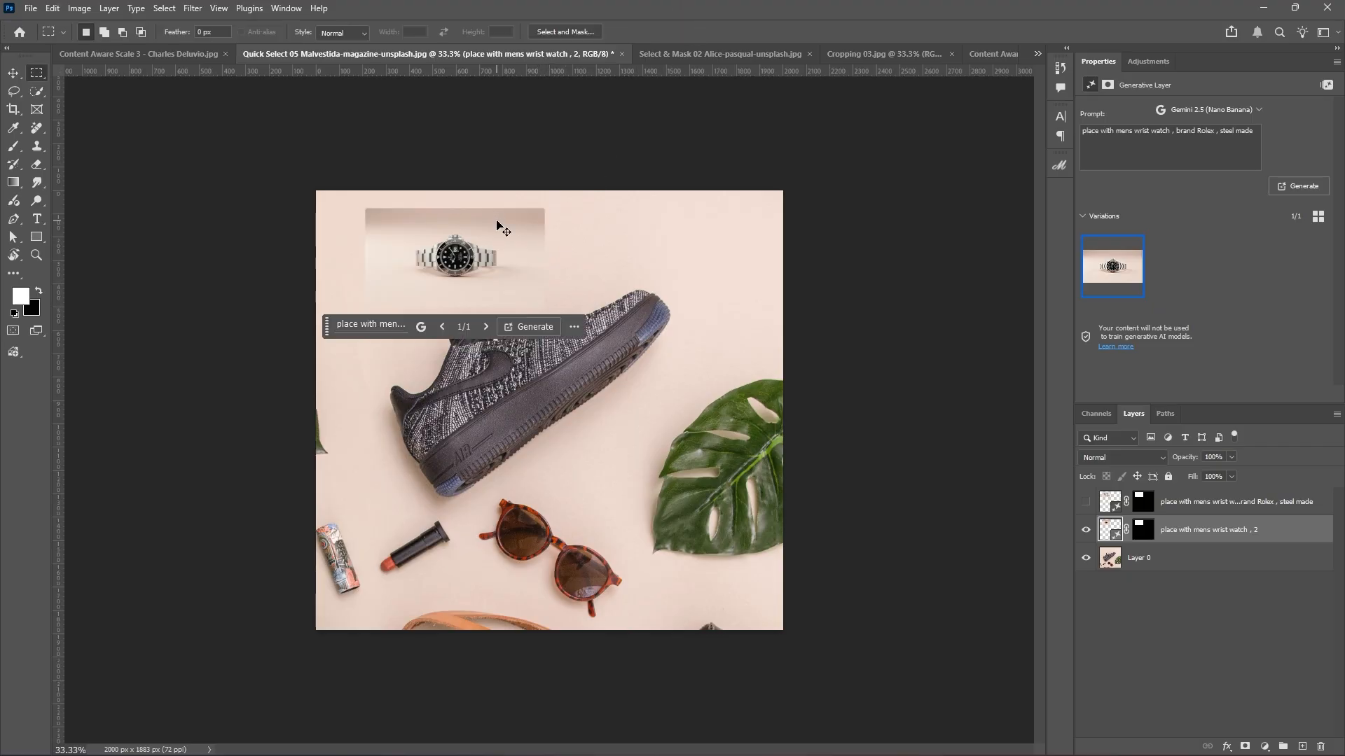
pyautogui.hotkey('ctrl', '+')
pyautogui.hotkey('ctrl', '+')
pyautogui.hotkey('ctrl', '+')
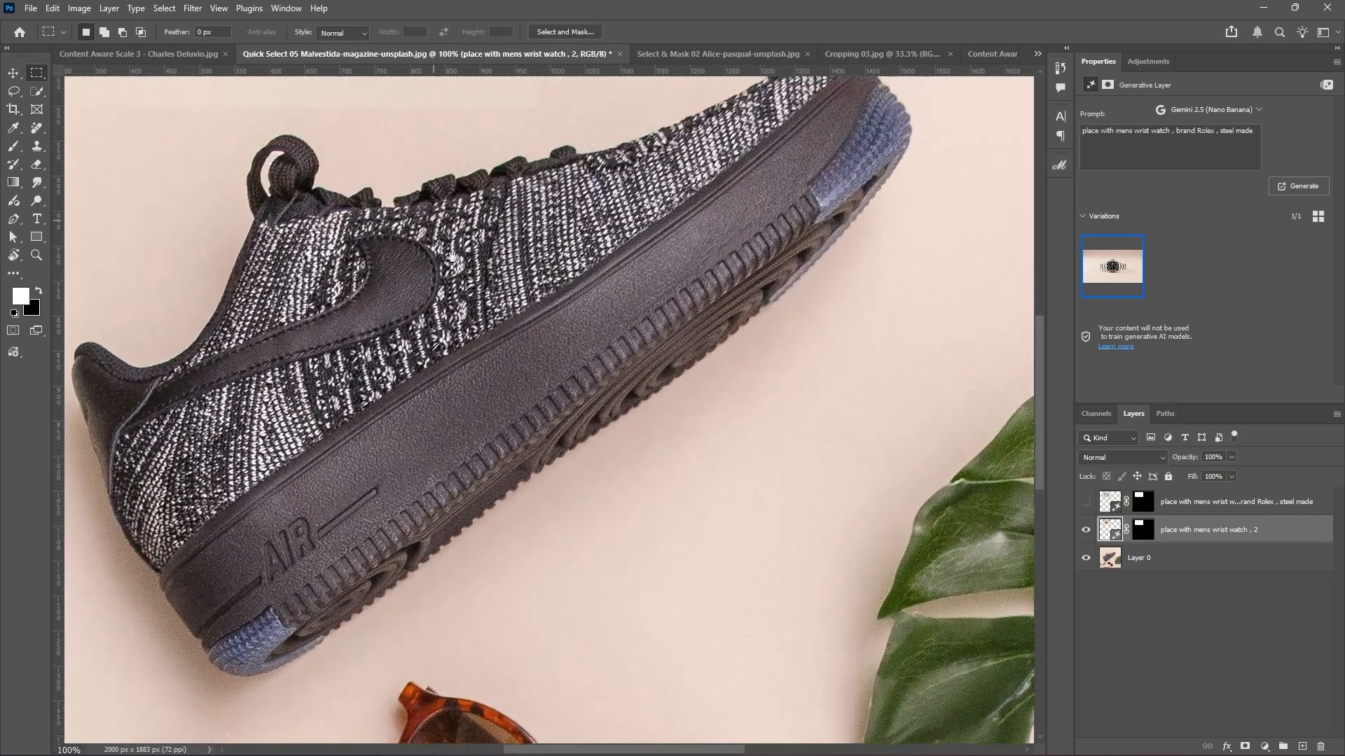
pyautogui.moveTo(453, 256); pyautogui.dragTo(601, 581)
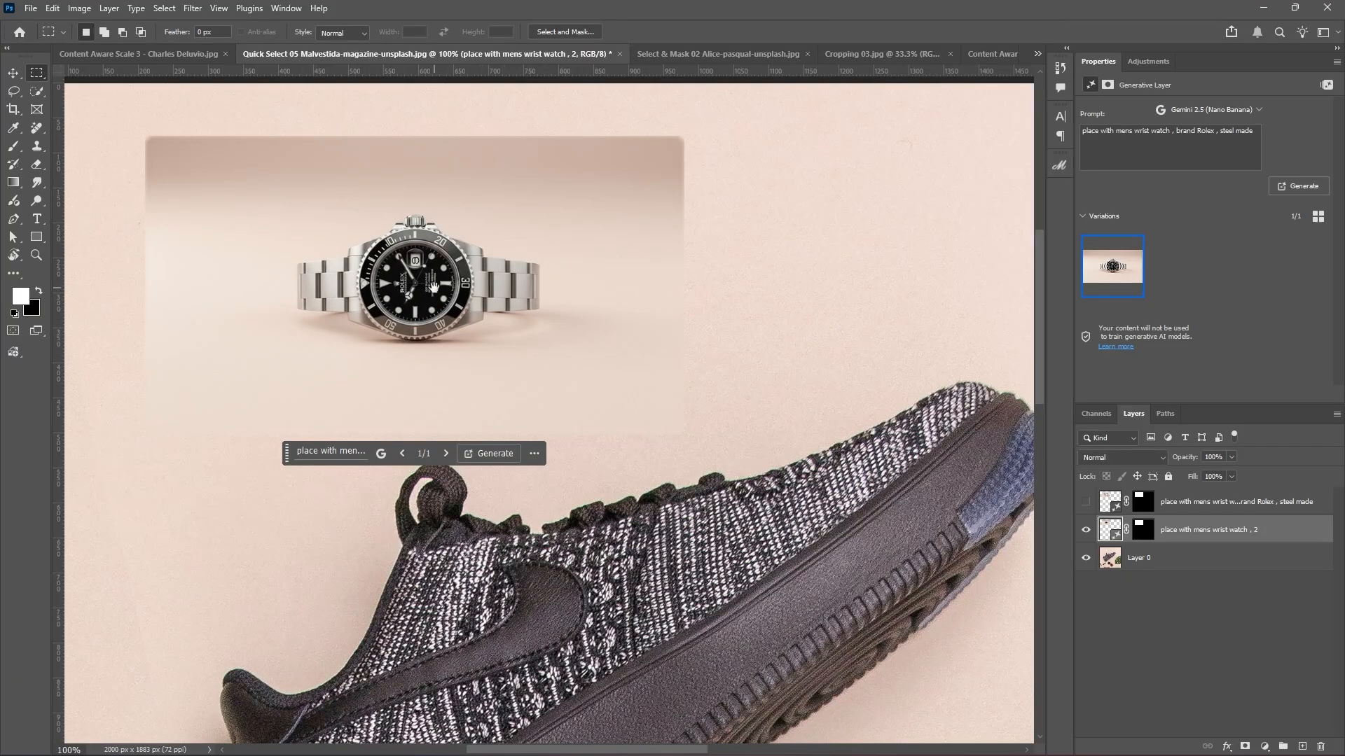
pyautogui.hotkey('ctrl', '+')
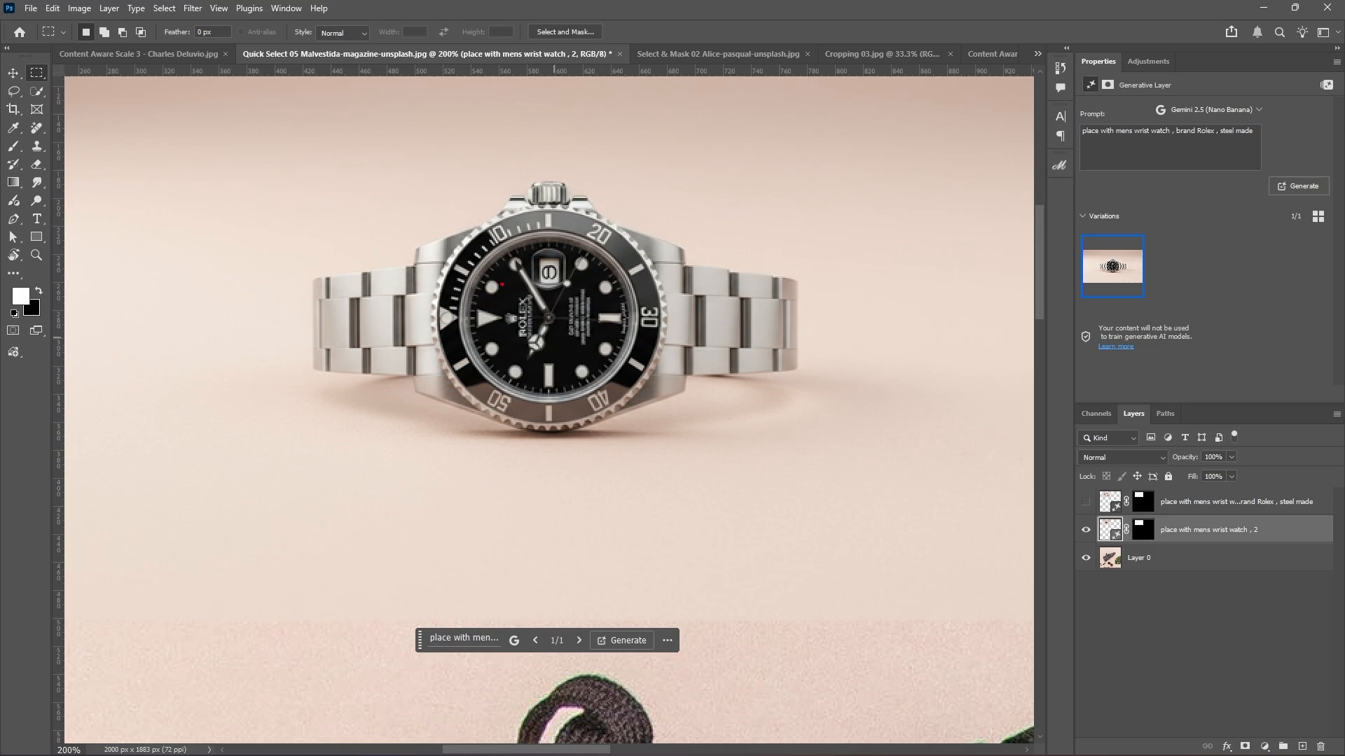
pyautogui.moveTo(502, 284); pyautogui.dragTo(544, 355)
pyautogui.press('Escape')
pyautogui.moveTo(523, 236); pyautogui.dragTo(572, 298)
pyautogui.press('Escape')
pyautogui.click(1085, 503)
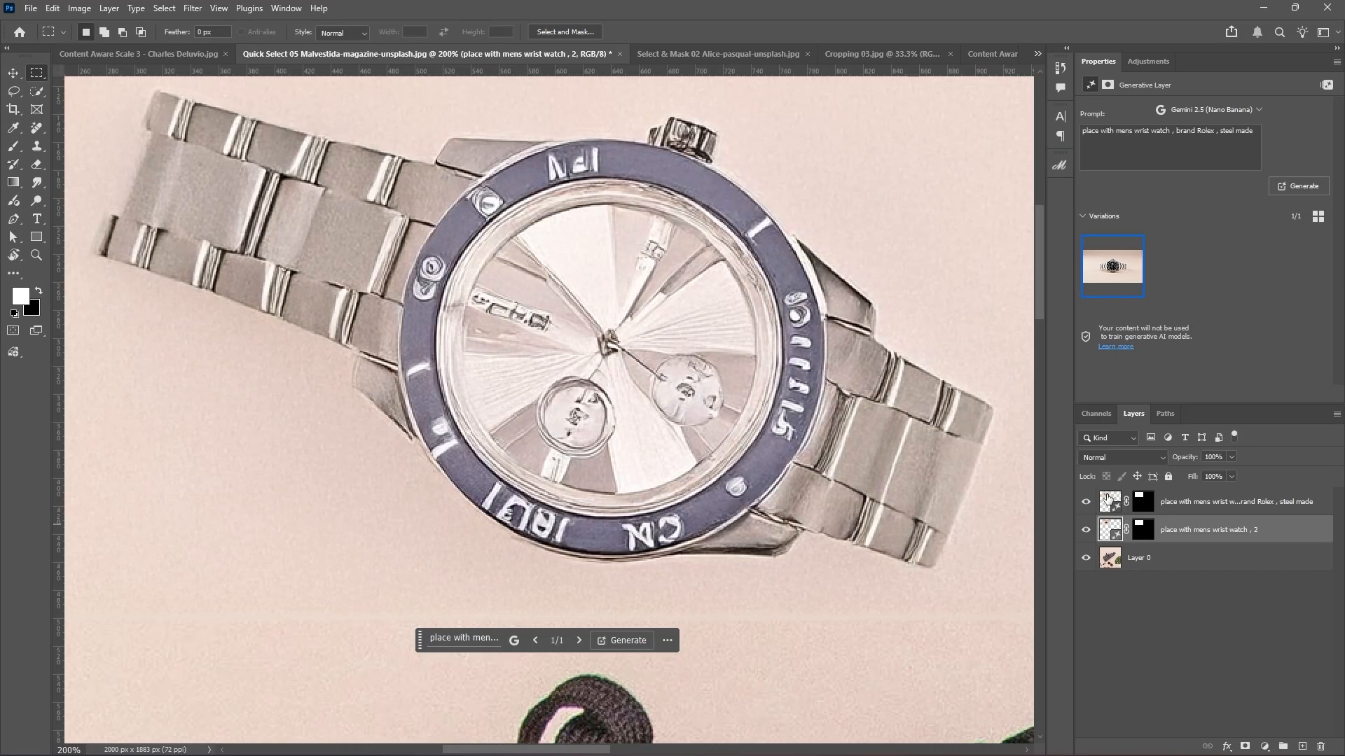
pyautogui.click(1108, 498)
pyautogui.click(1177, 269)
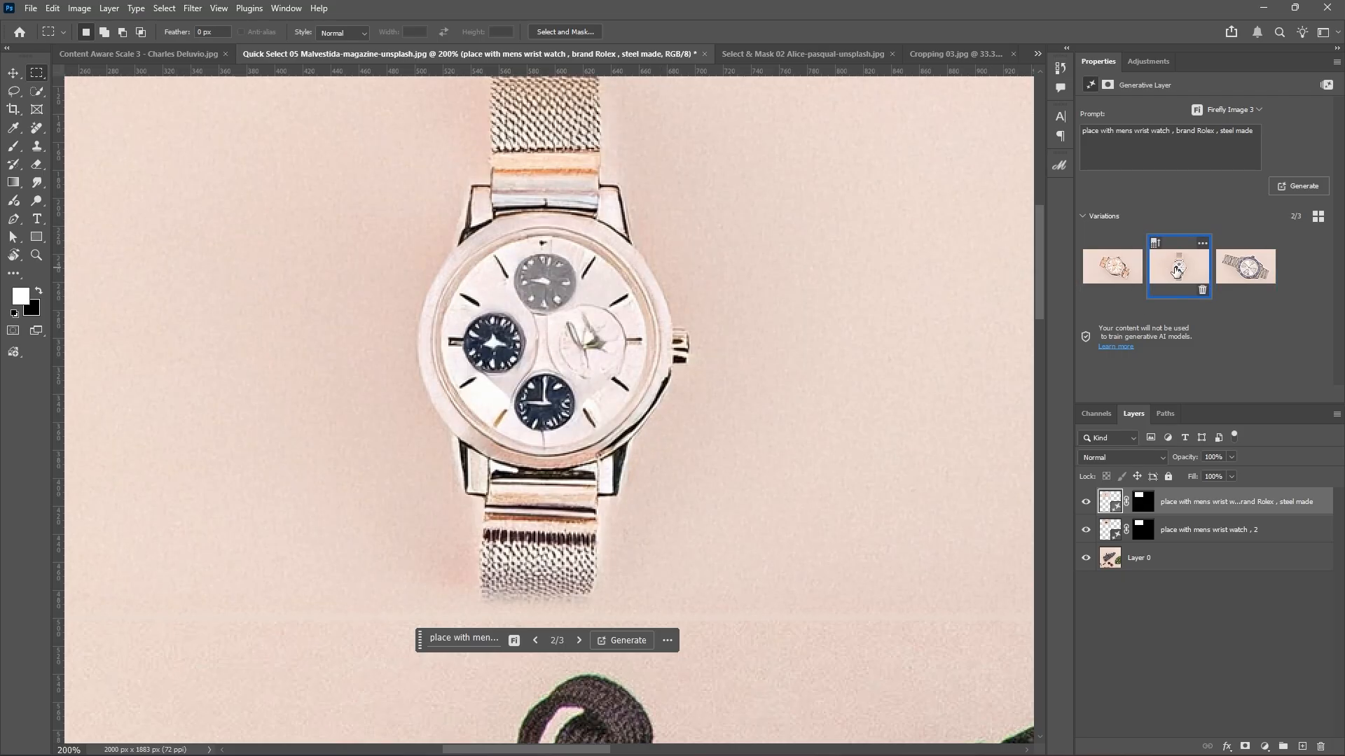
pyautogui.click(1245, 266)
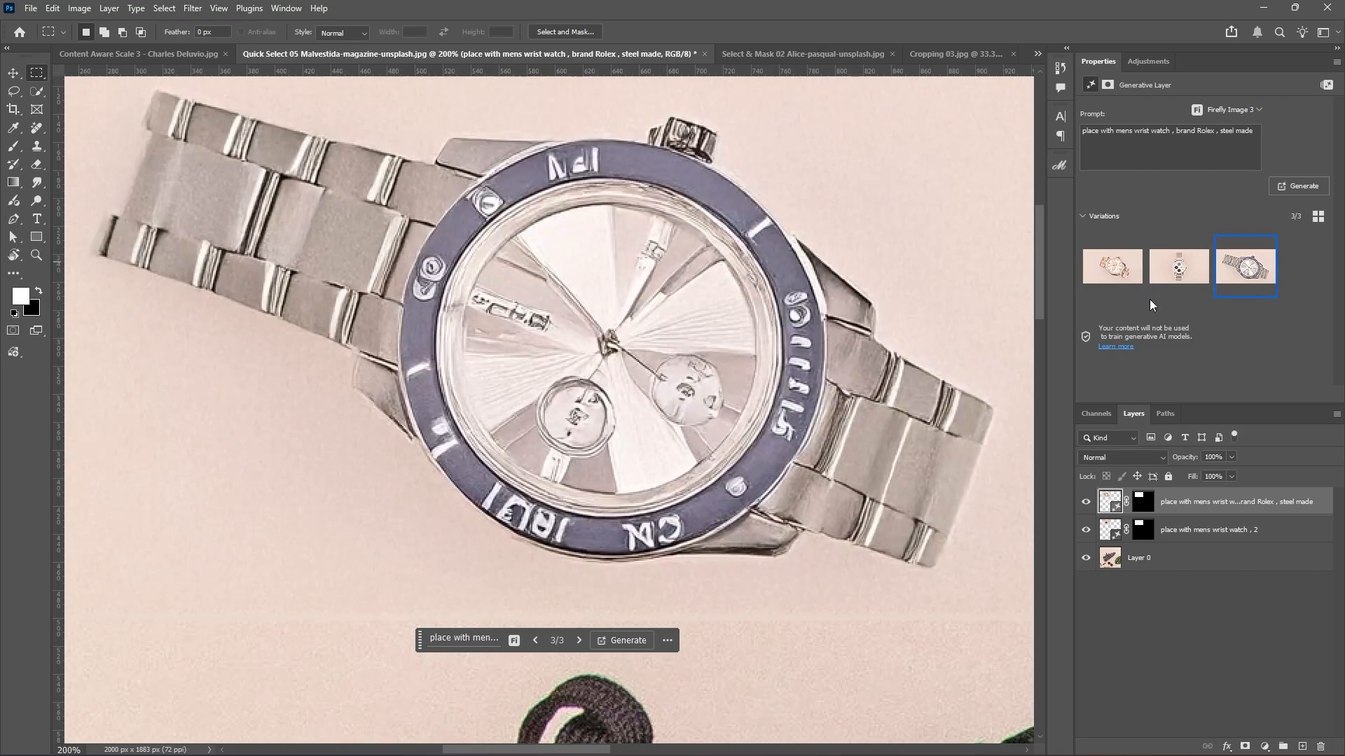
pyautogui.click(1086, 502)
pyautogui.hotkey('ctrl', '-')
pyautogui.hotkey('ctrl', '-')
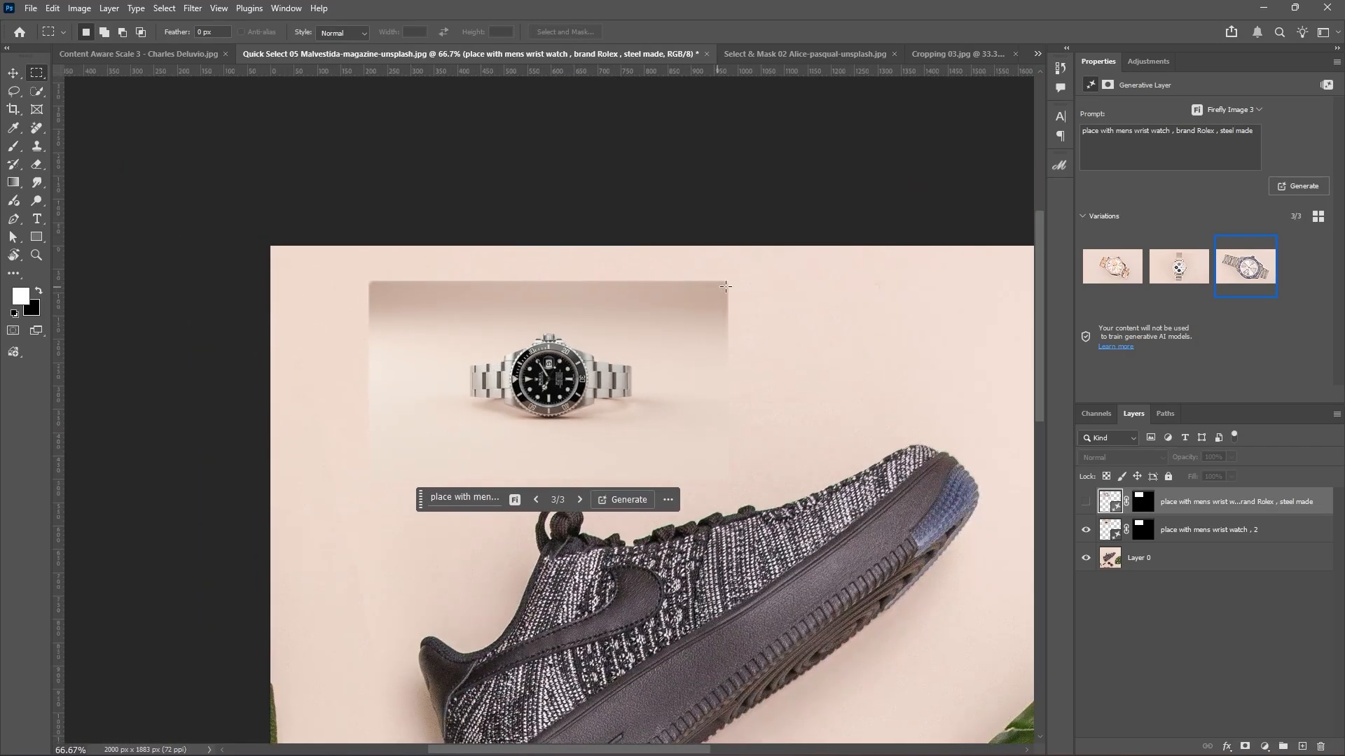
pyautogui.click(1187, 534)
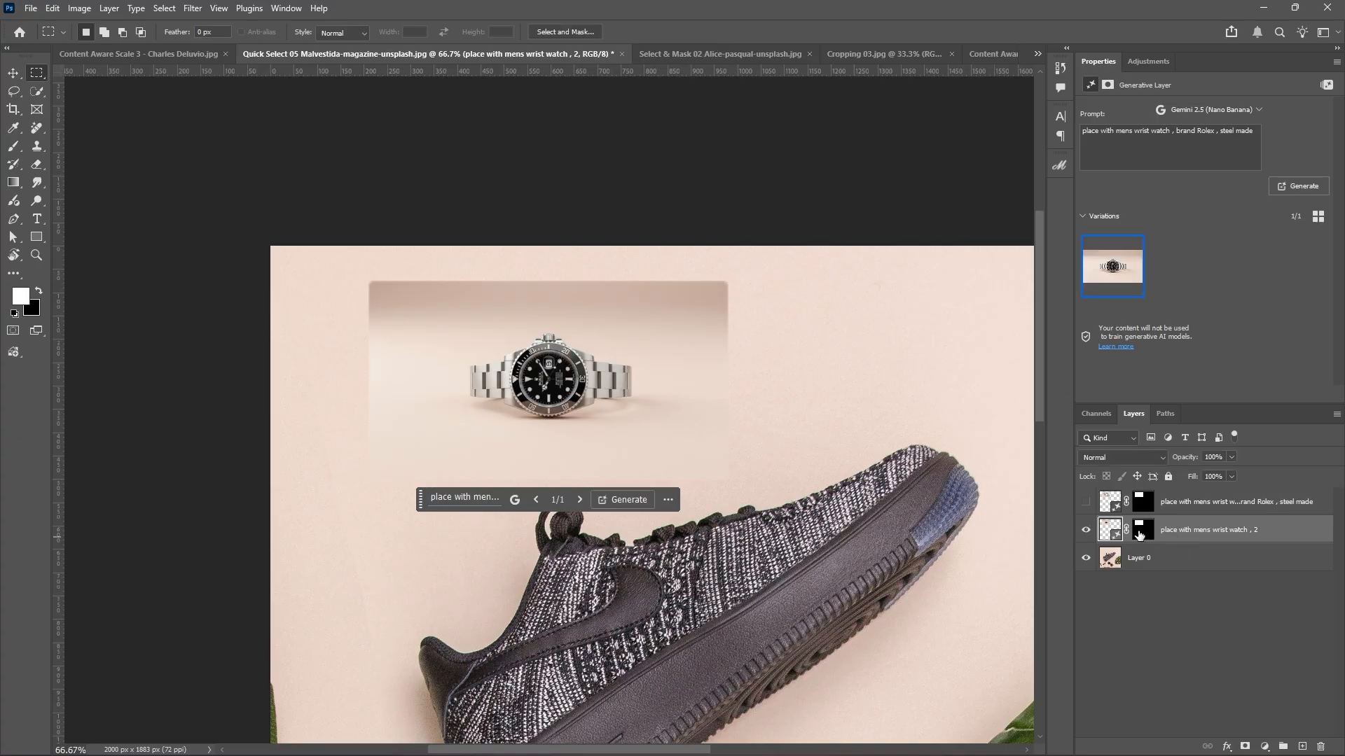
# Object-select the Gemini Rolex watch and invert the selection to the surrounding background.
pyautogui.click(1086, 502)
pyautogui.click(1086, 501)
pyautogui.rightClick(41, 94)
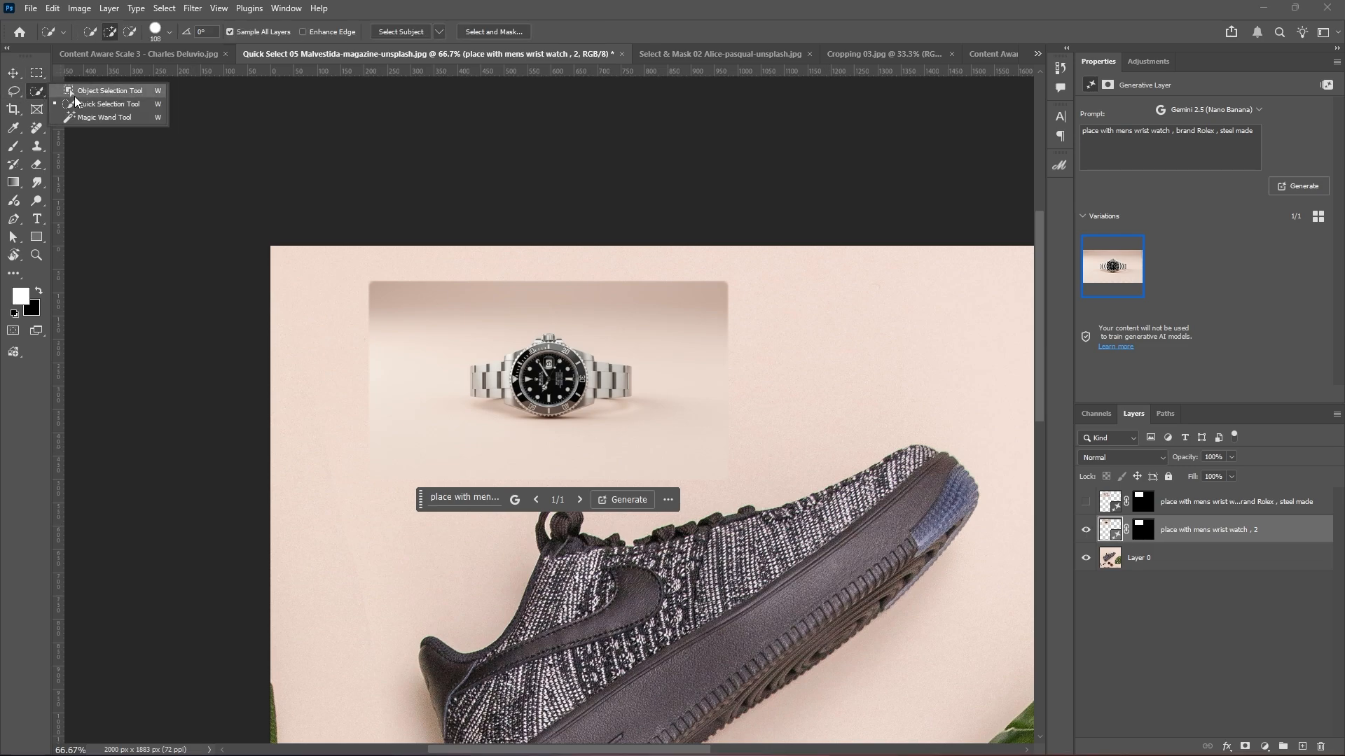
pyautogui.click(74, 95)
pyautogui.moveTo(454, 317); pyautogui.dragTo(654, 437)
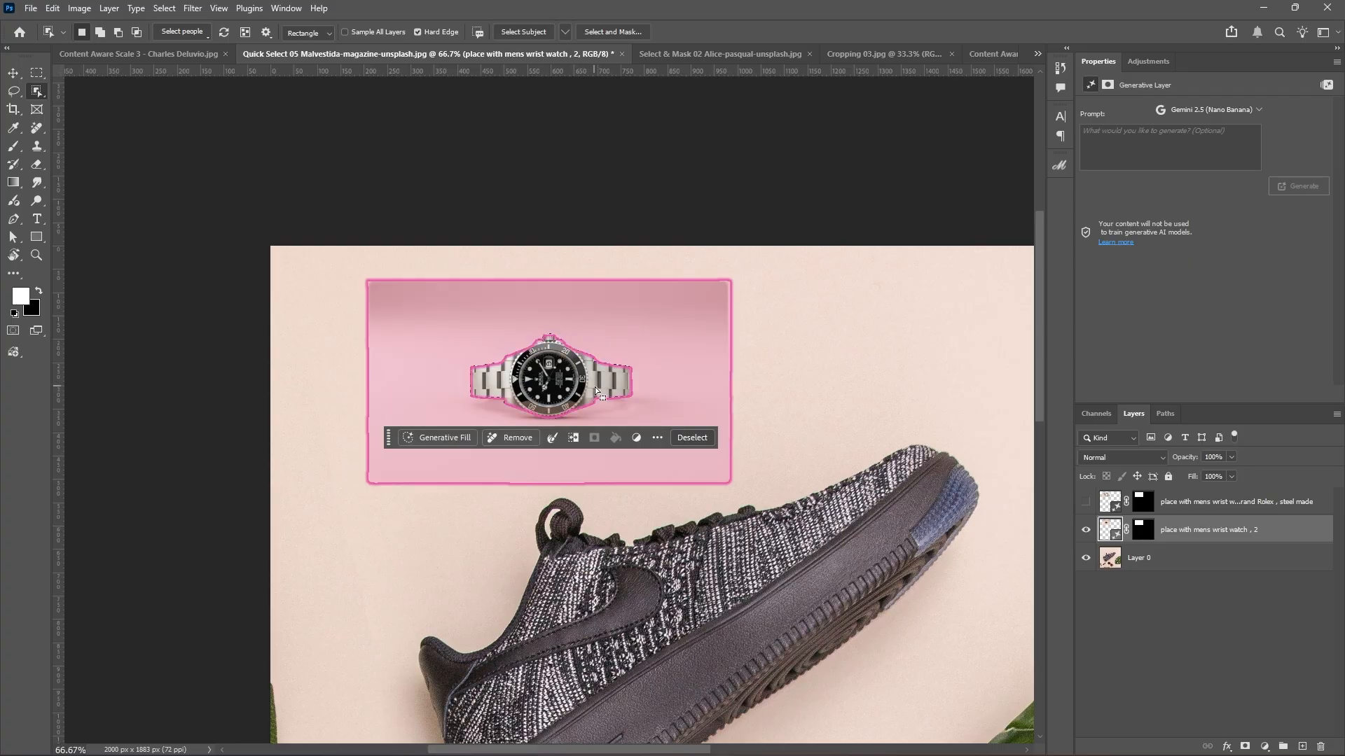
pyautogui.click(164, 7)
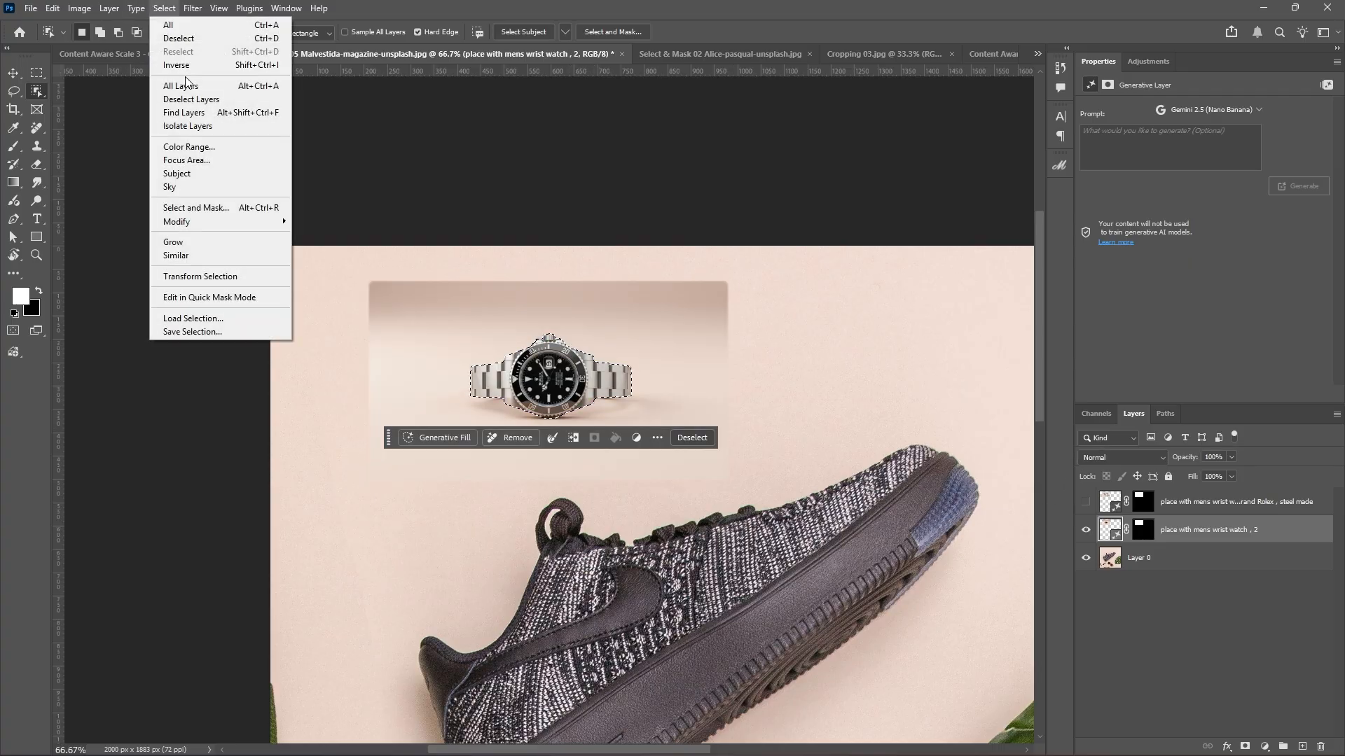
pyautogui.click(189, 64)
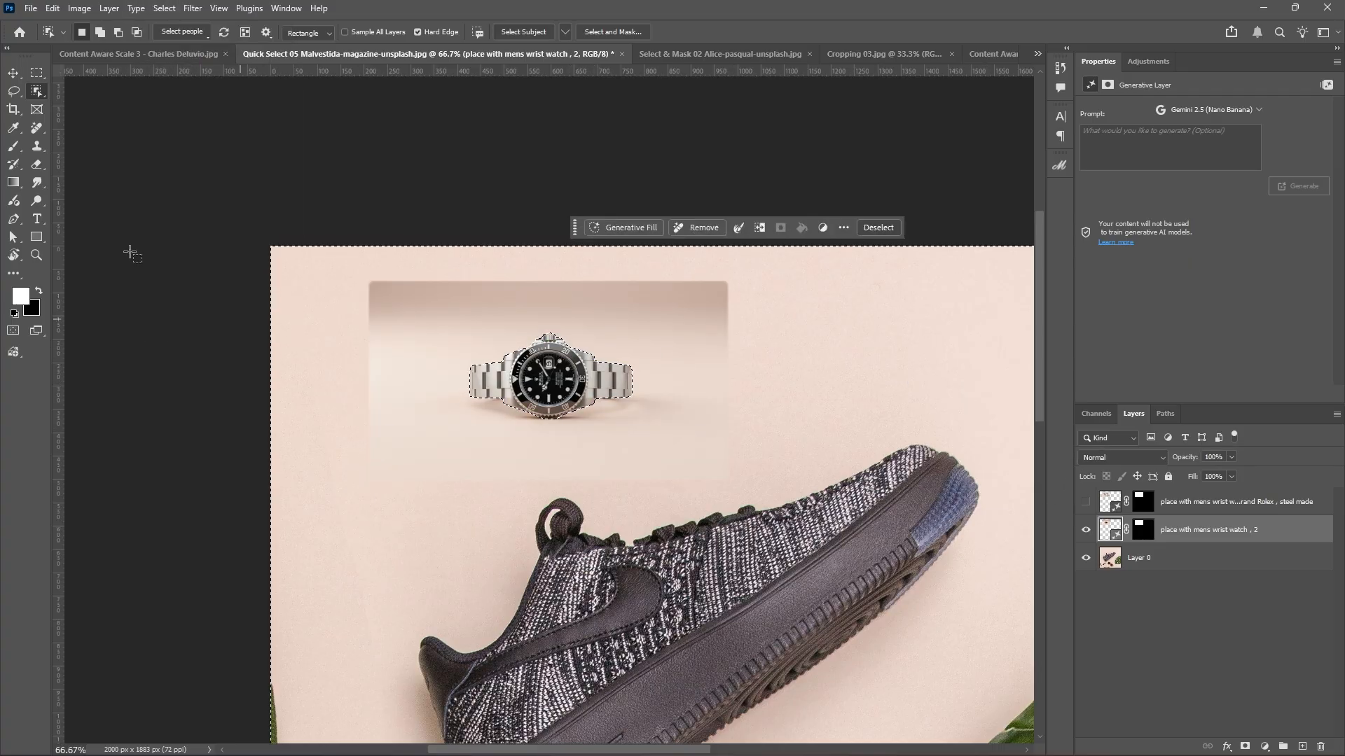
# Paint black on the Gemini layer's mask around the watch to hide the backdrop, then deselect.
pyautogui.click(39, 290)
pyautogui.click(14, 147)
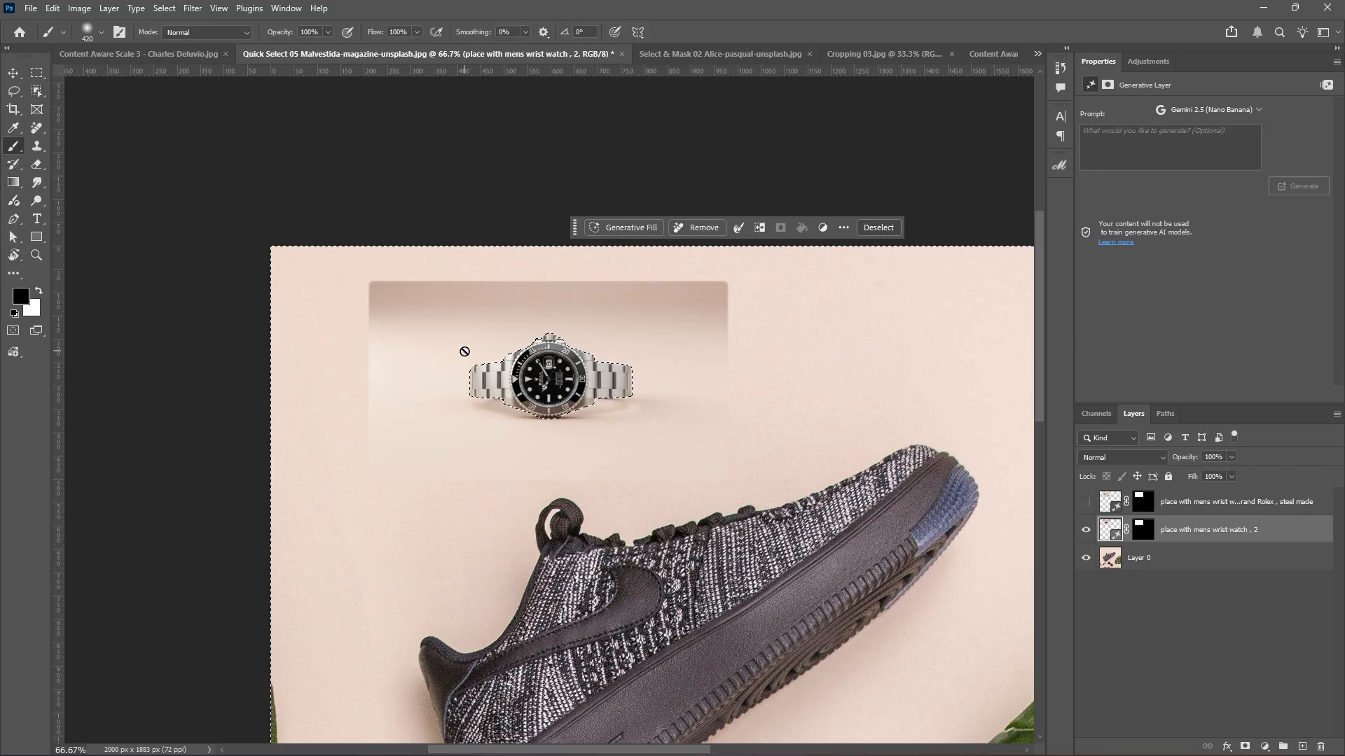
pyautogui.click(1143, 531)
pyautogui.moveTo(431, 354)
pyautogui.mouseDown()
pyautogui.moveTo(517, 338)
pyautogui.moveTo(407, 309)
pyautogui.moveTo(449, 311)
pyautogui.moveTo(420, 458)
pyautogui.moveTo(505, 432)
pyautogui.moveTo(623, 430)
pyautogui.moveTo(565, 421)
pyautogui.moveTo(798, 350)
pyautogui.moveTo(639, 307)
pyautogui.moveTo(466, 318)
pyautogui.moveTo(616, 381)
pyautogui.mouseUp()
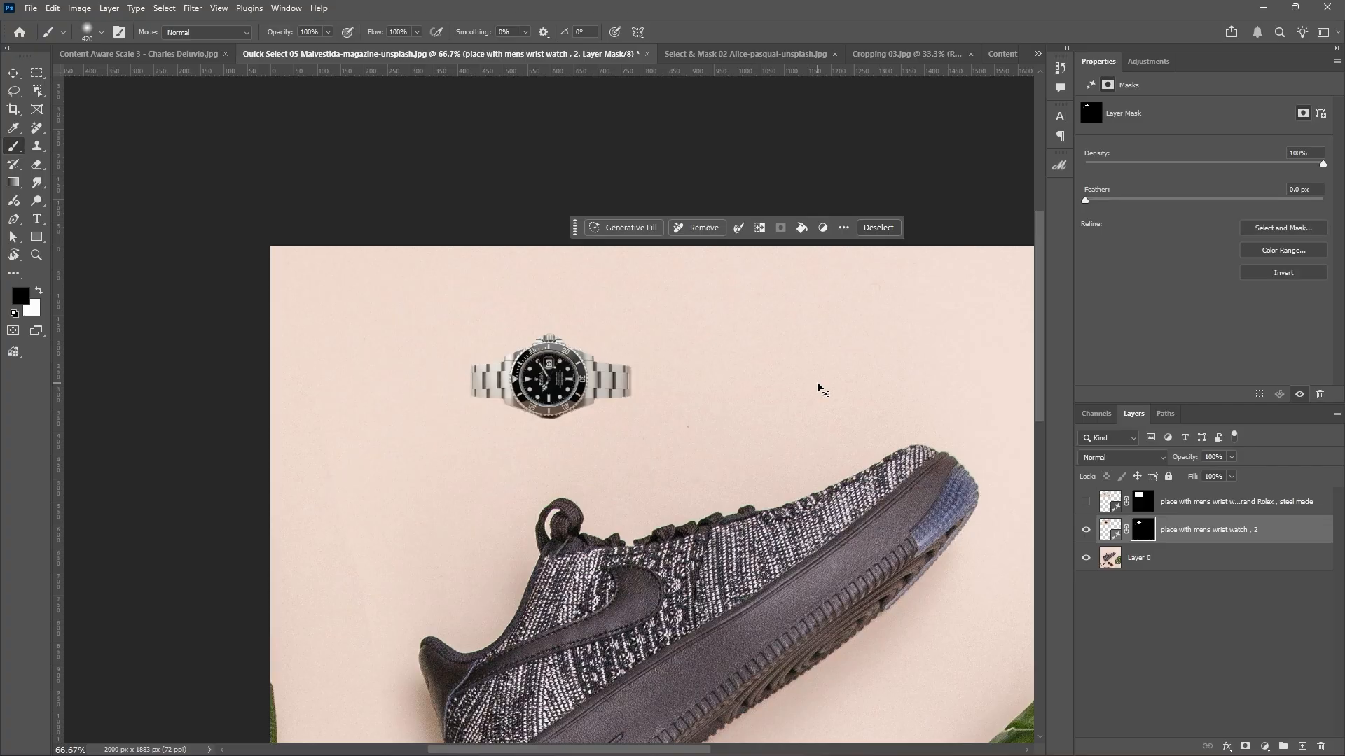
pyautogui.hotkey('ctrl', 'd')
pyautogui.click(1287, 536)
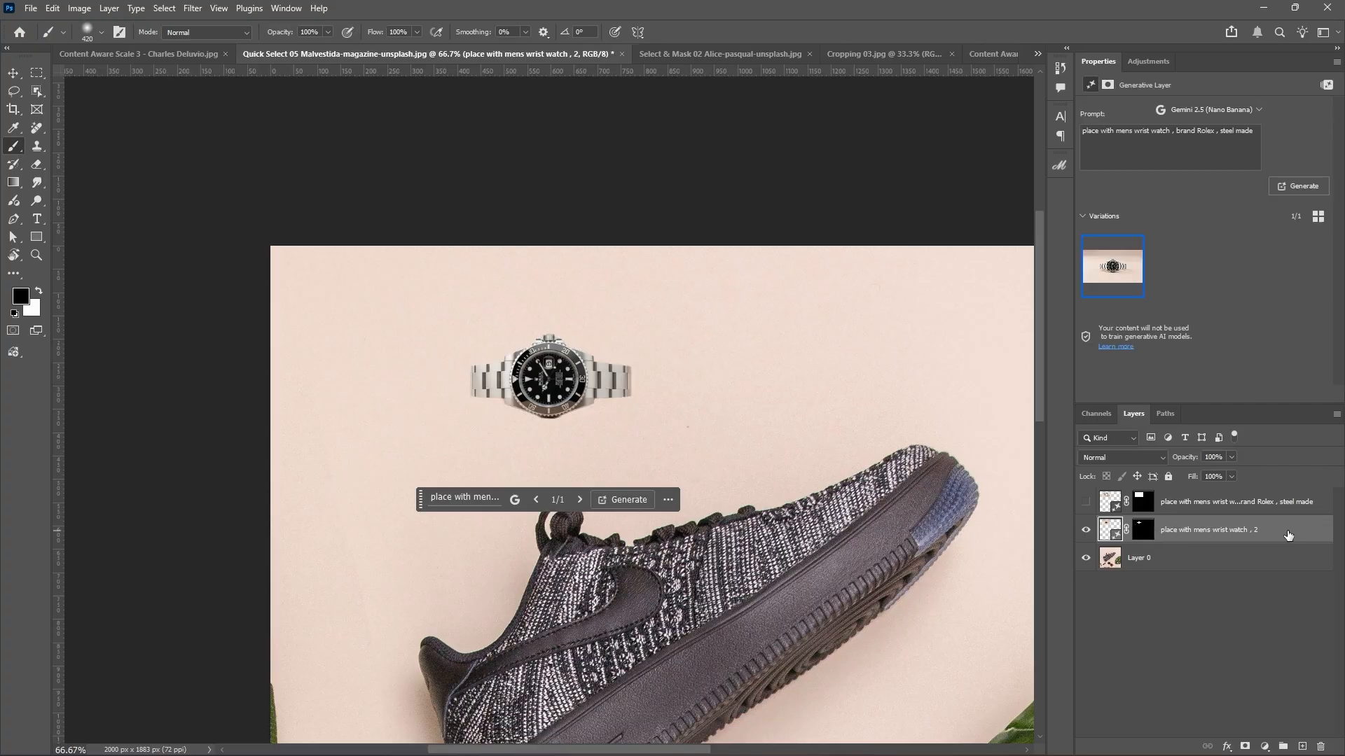
# Enlarge the watch to about 126% and move it about 46 px lower.
pyautogui.hotkey('ctrl', 't')
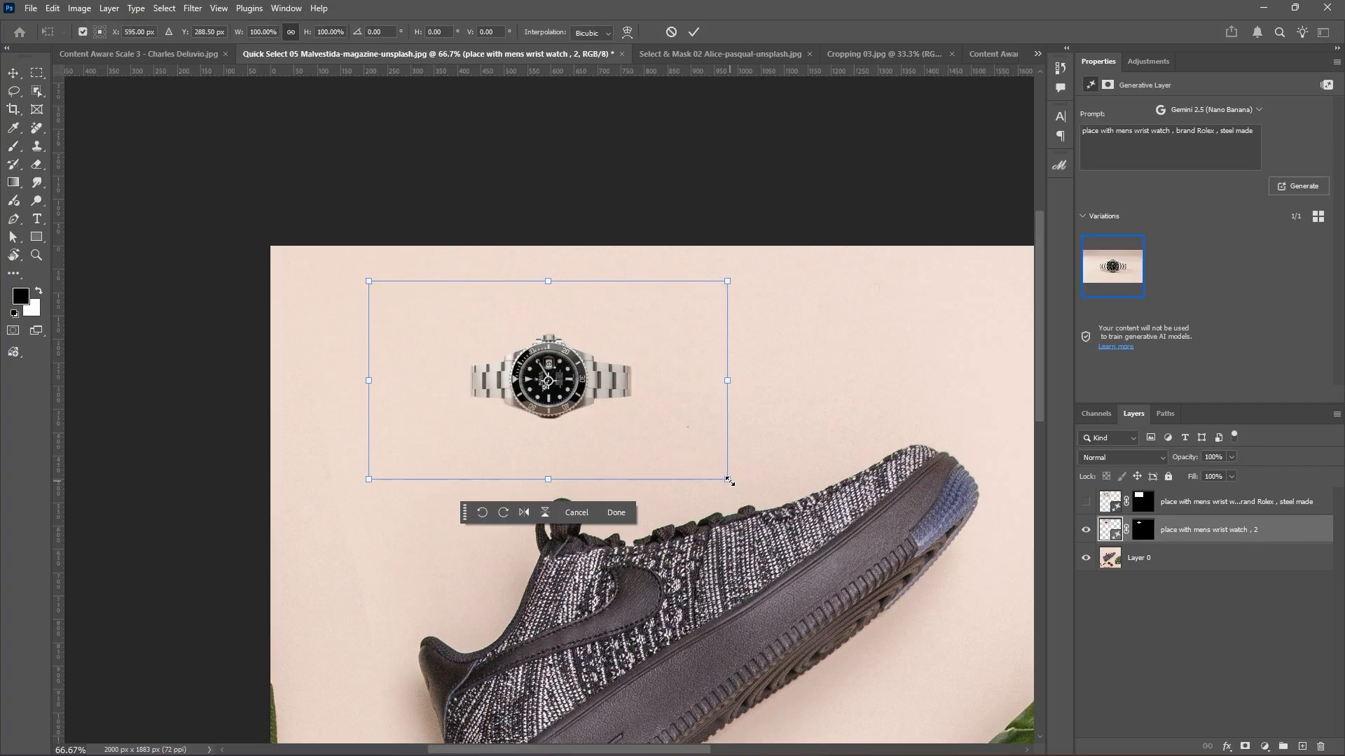
pyautogui.moveTo(728, 481); pyautogui.dragTo(758, 490)
pyautogui.moveTo(367, 281); pyautogui.dragTo(330, 260)
pyautogui.moveTo(753, 257); pyautogui.dragTo(780, 243)
pyautogui.click(696, 32)
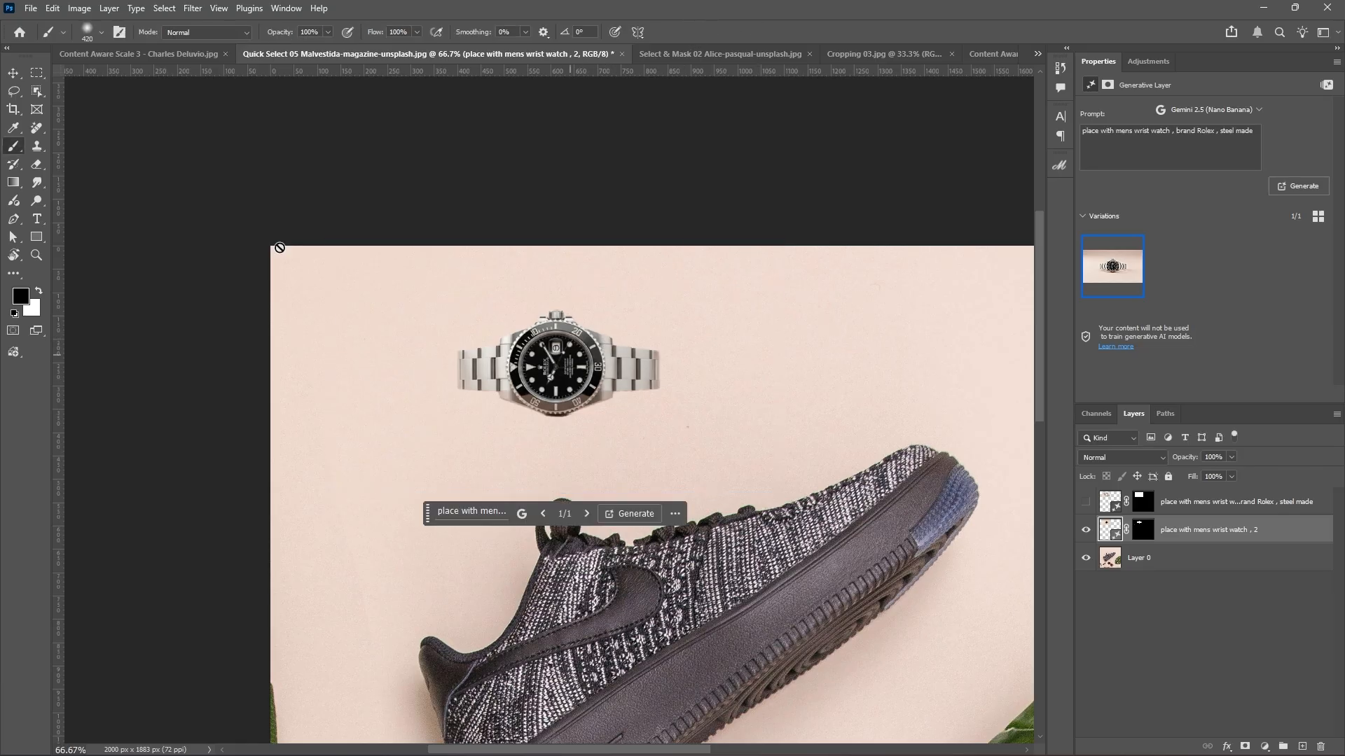
pyautogui.click(13, 73)
pyautogui.moveTo(571, 340); pyautogui.dragTo(577, 372)
# Enlarge the watch further and tilt it about 6.6°, then view the image at 50%.
pyautogui.hotkey('ctrl', 't')
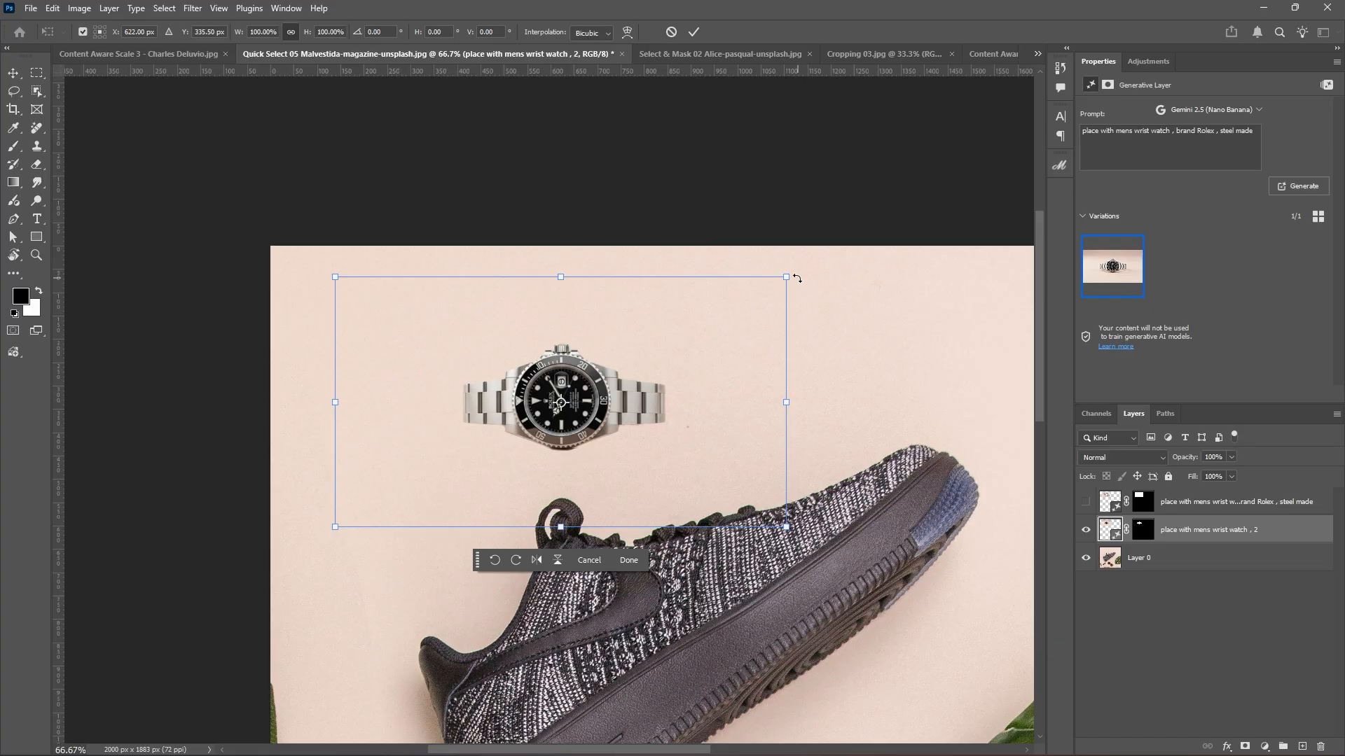
pyautogui.moveTo(786, 277); pyautogui.dragTo(861, 265)
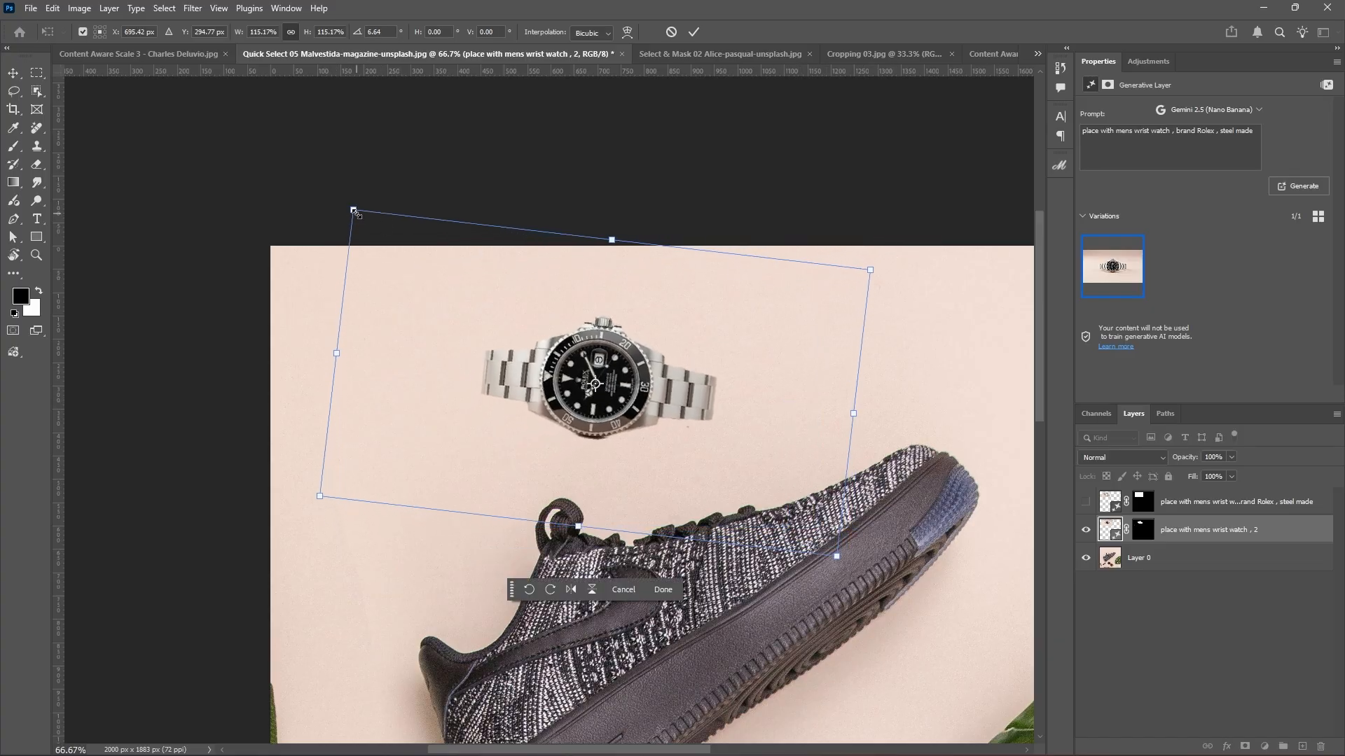
pyautogui.moveTo(353, 209); pyautogui.dragTo(316, 183)
pyautogui.moveTo(836, 558); pyautogui.dragTo(879, 587)
pyautogui.click(695, 32)
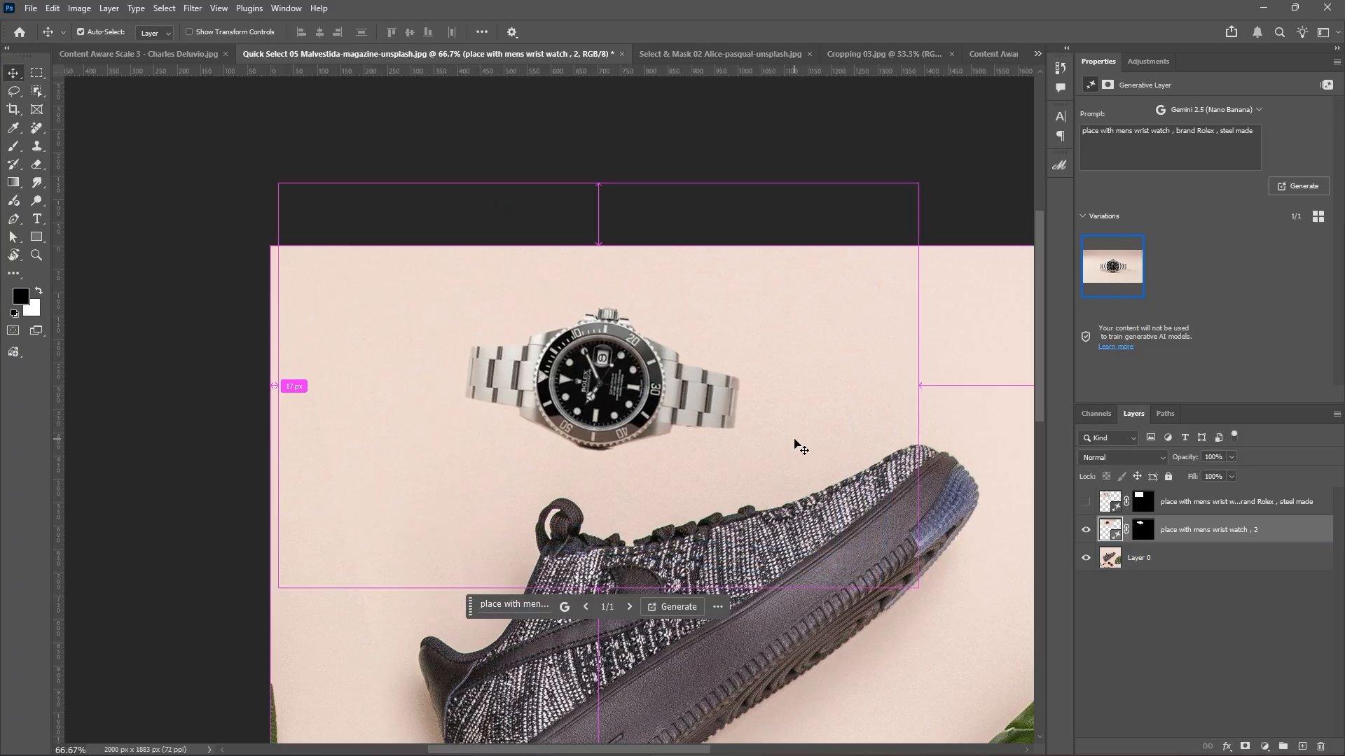
pyautogui.hotkey('ctrl', '-')
pyautogui.hotkey('ctrl', '-')
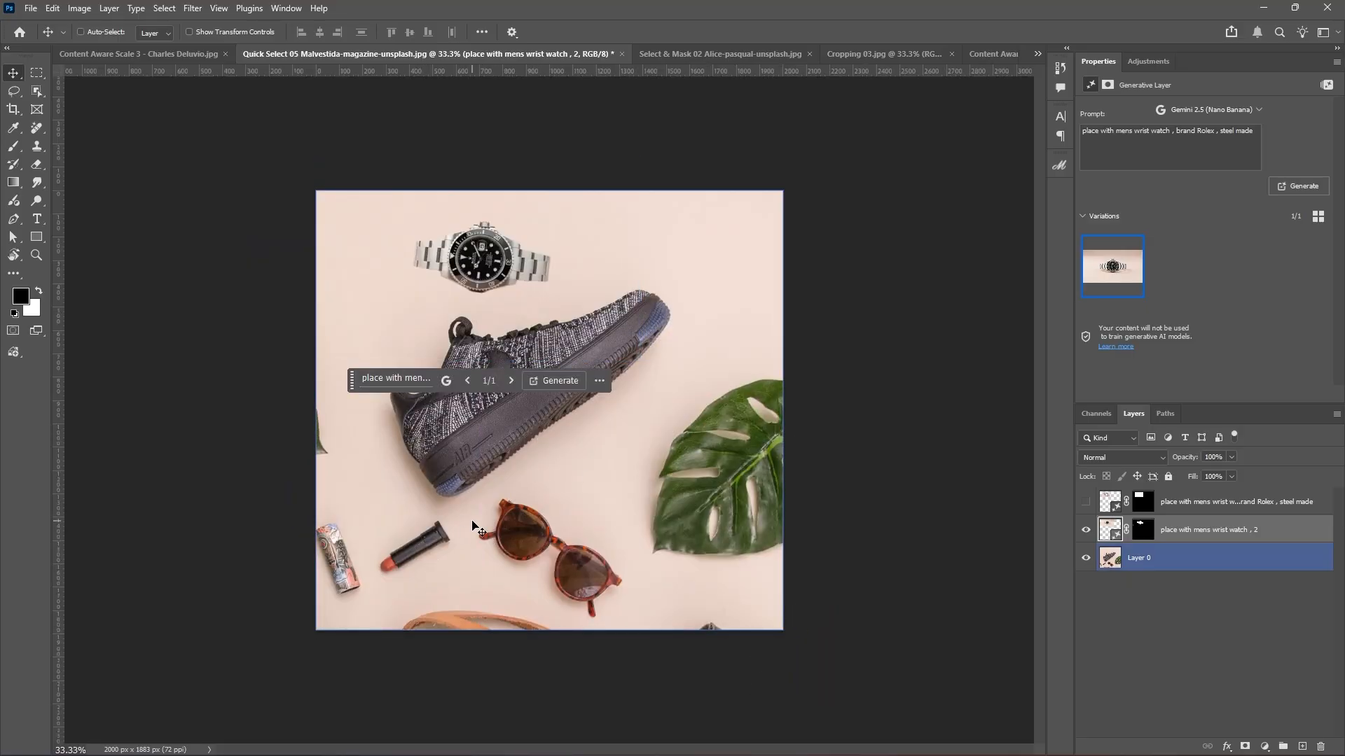
pyautogui.hotkey('ctrl', '+')
pyautogui.moveTo(613, 455); pyautogui.dragTo(626, 410)
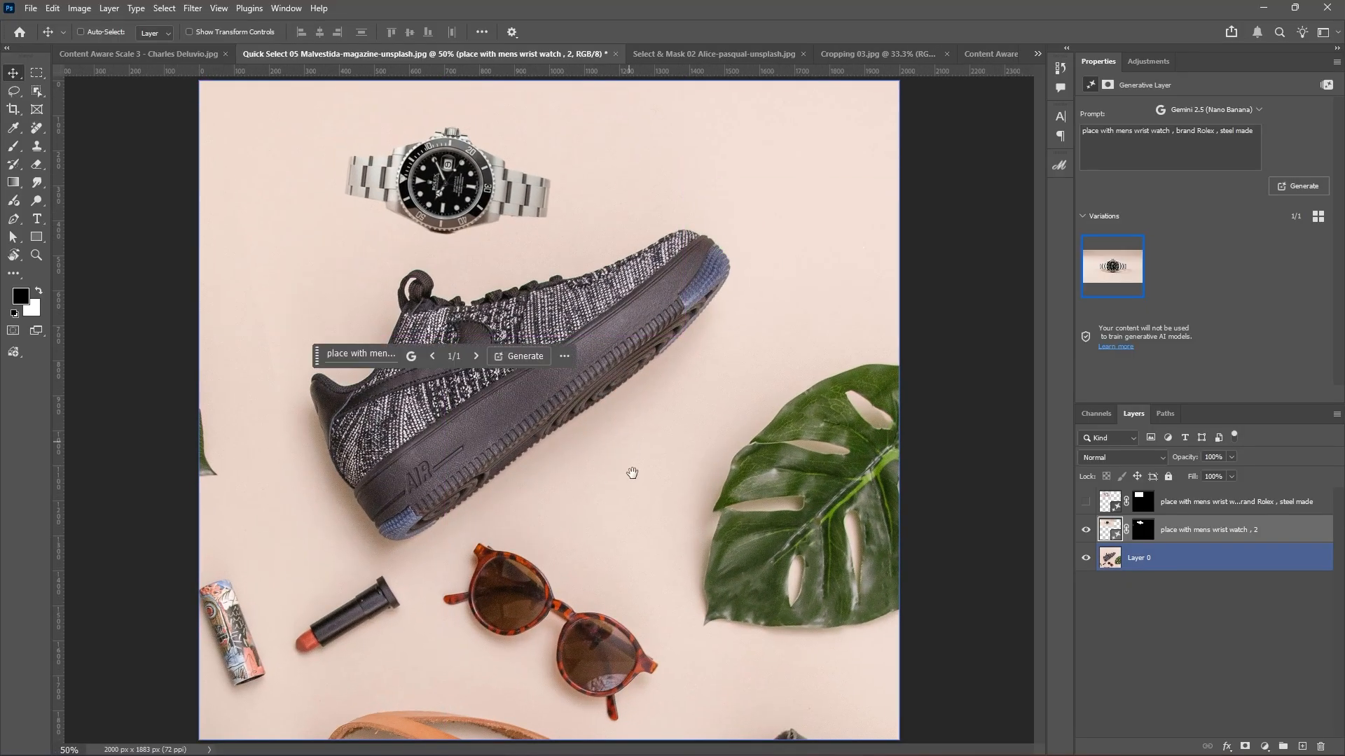
pyautogui.moveTo(626, 503); pyautogui.dragTo(612, 446)
pyautogui.keyDown('ctrl'); pyautogui.click(615, 631); pyautogui.keyUp('ctrl')
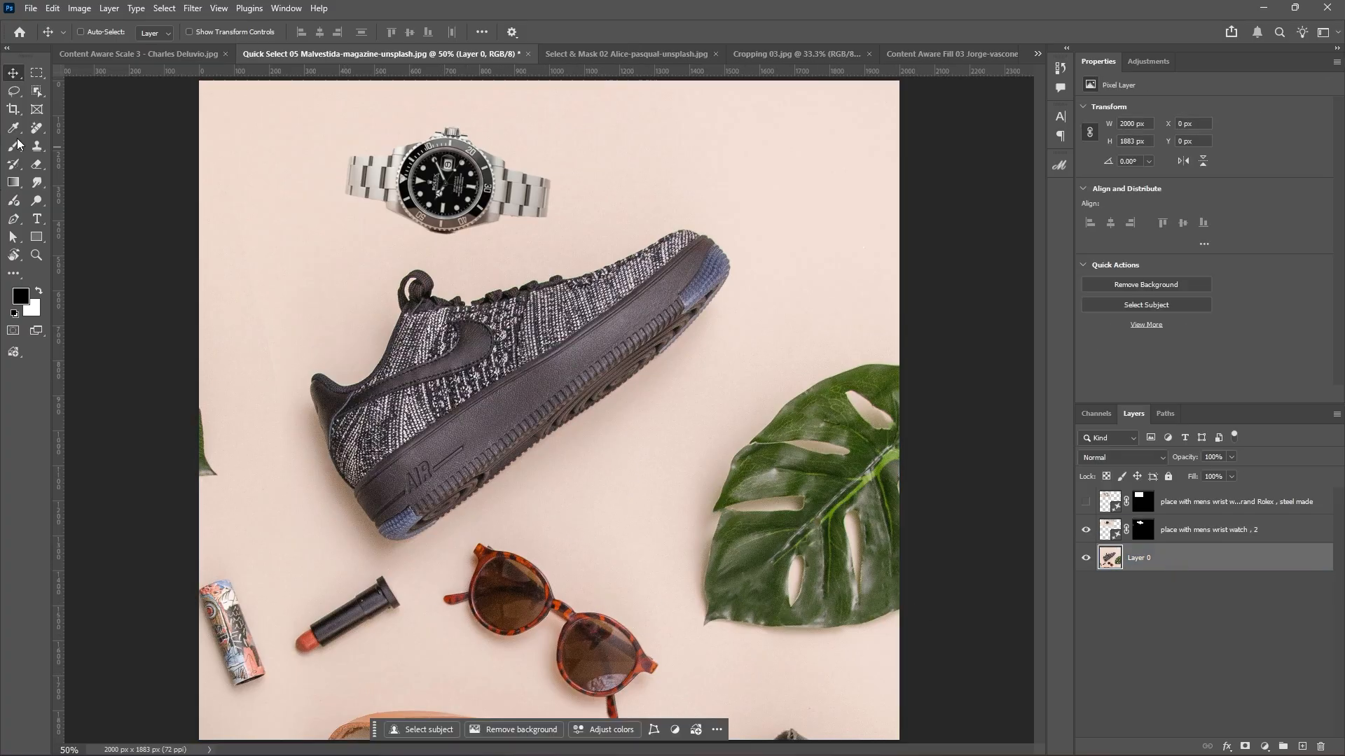
# Lasso the tortoiseshell sunglasses and open a Generative Fill prompt set to Firefly Image 3.
pyautogui.click(14, 91)
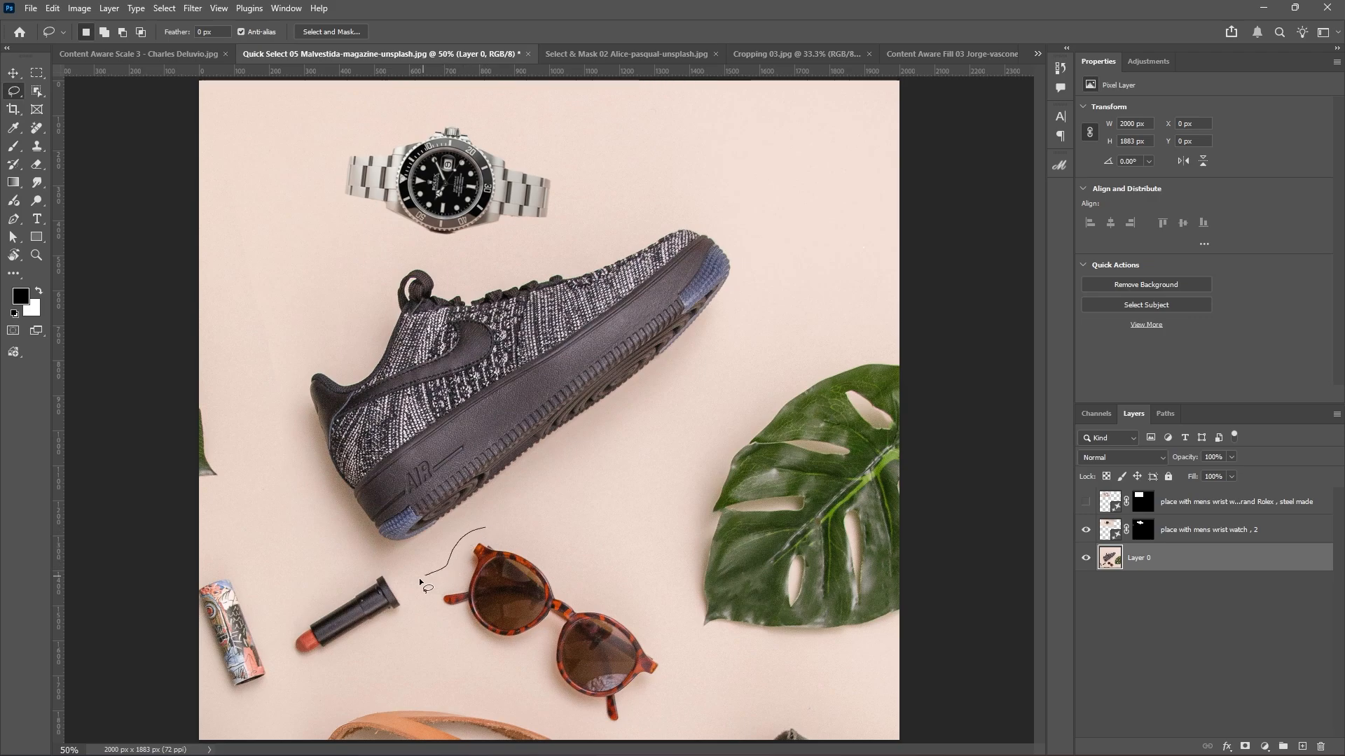
pyautogui.moveTo(530, 673)
pyautogui.mouseDown()
pyautogui.moveTo(619, 744)
pyautogui.moveTo(668, 710)
pyautogui.moveTo(679, 657)
pyautogui.moveTo(588, 565)
pyautogui.moveTo(488, 525)
pyautogui.mouseUp()
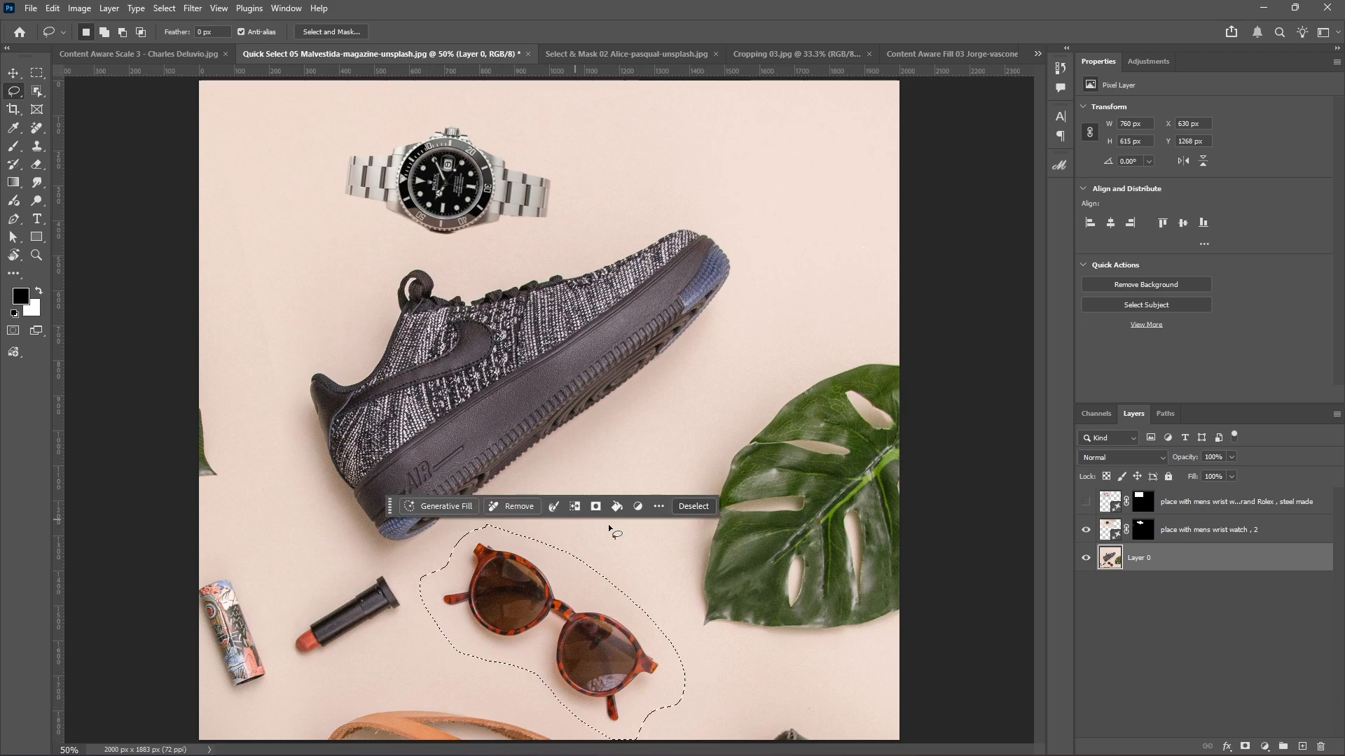
pyautogui.click(455, 507)
pyautogui.click(585, 507)
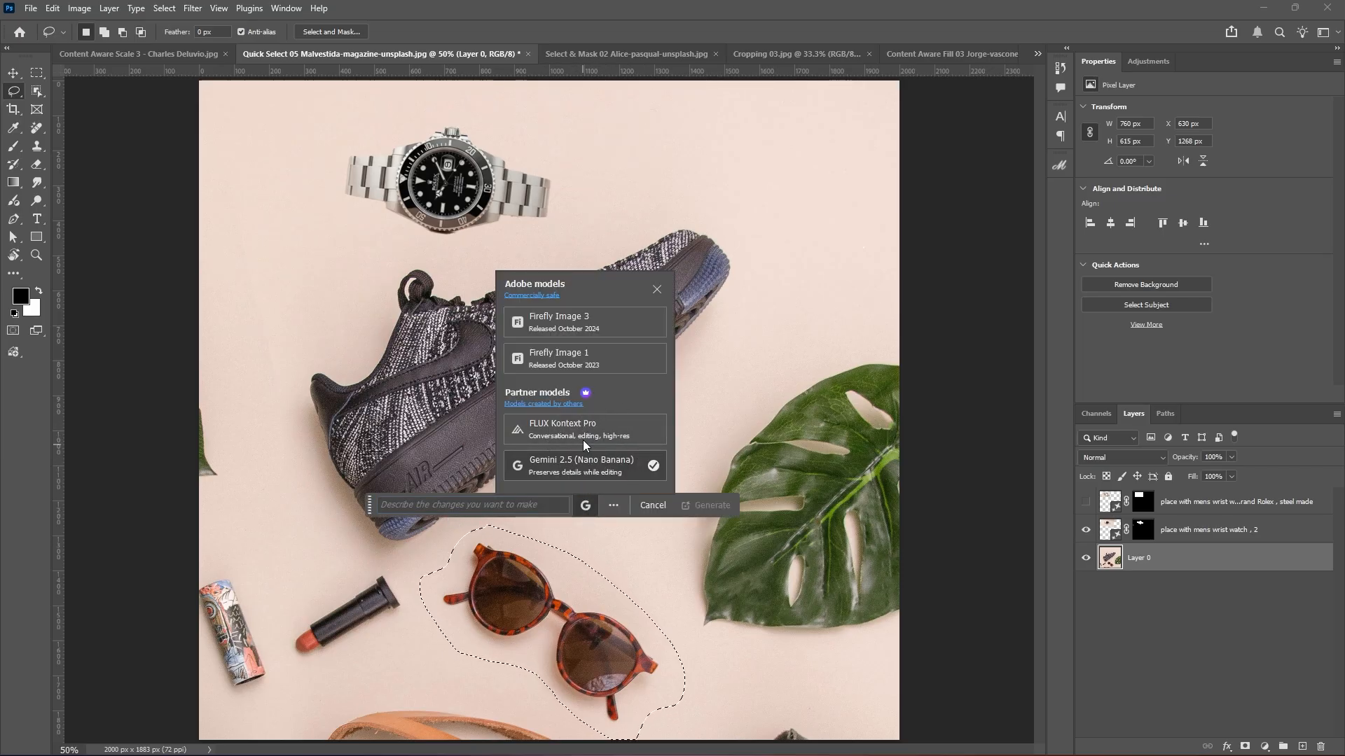
pyautogui.click(582, 327)
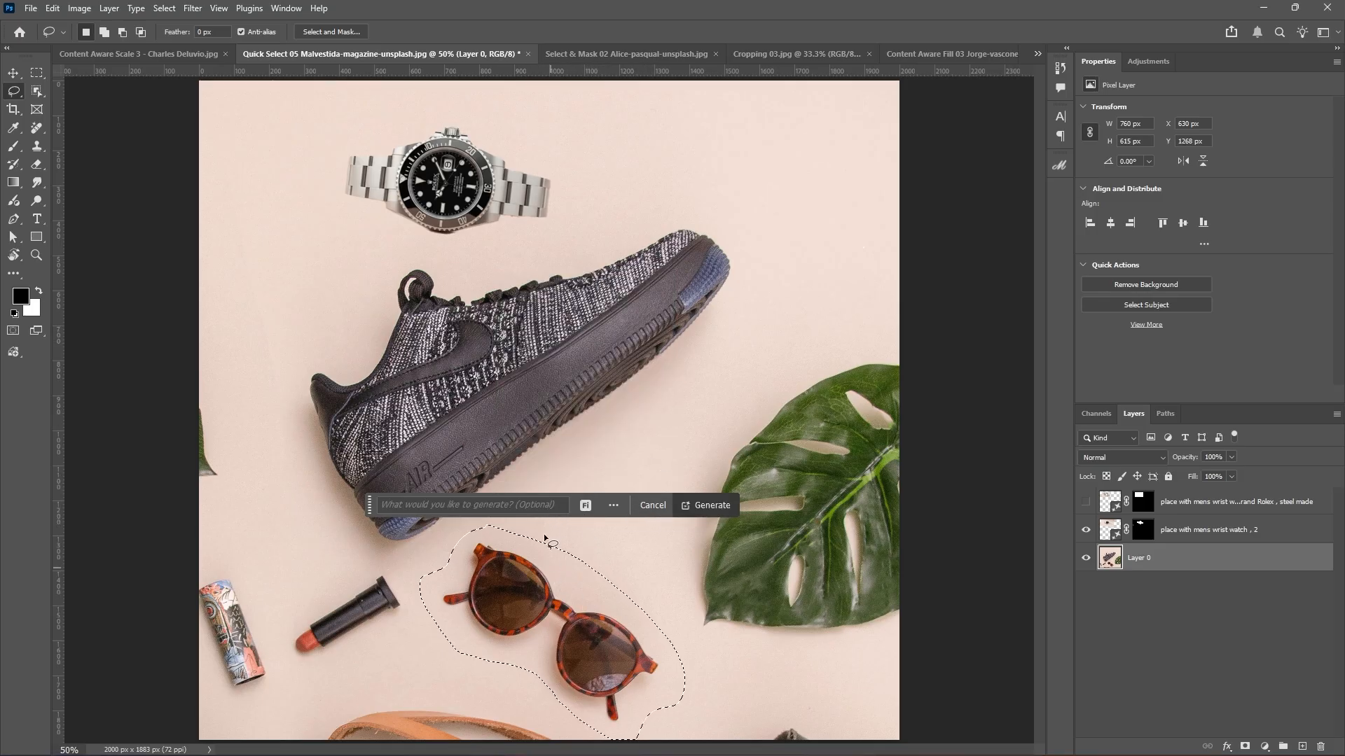
pyautogui.click(585, 506)
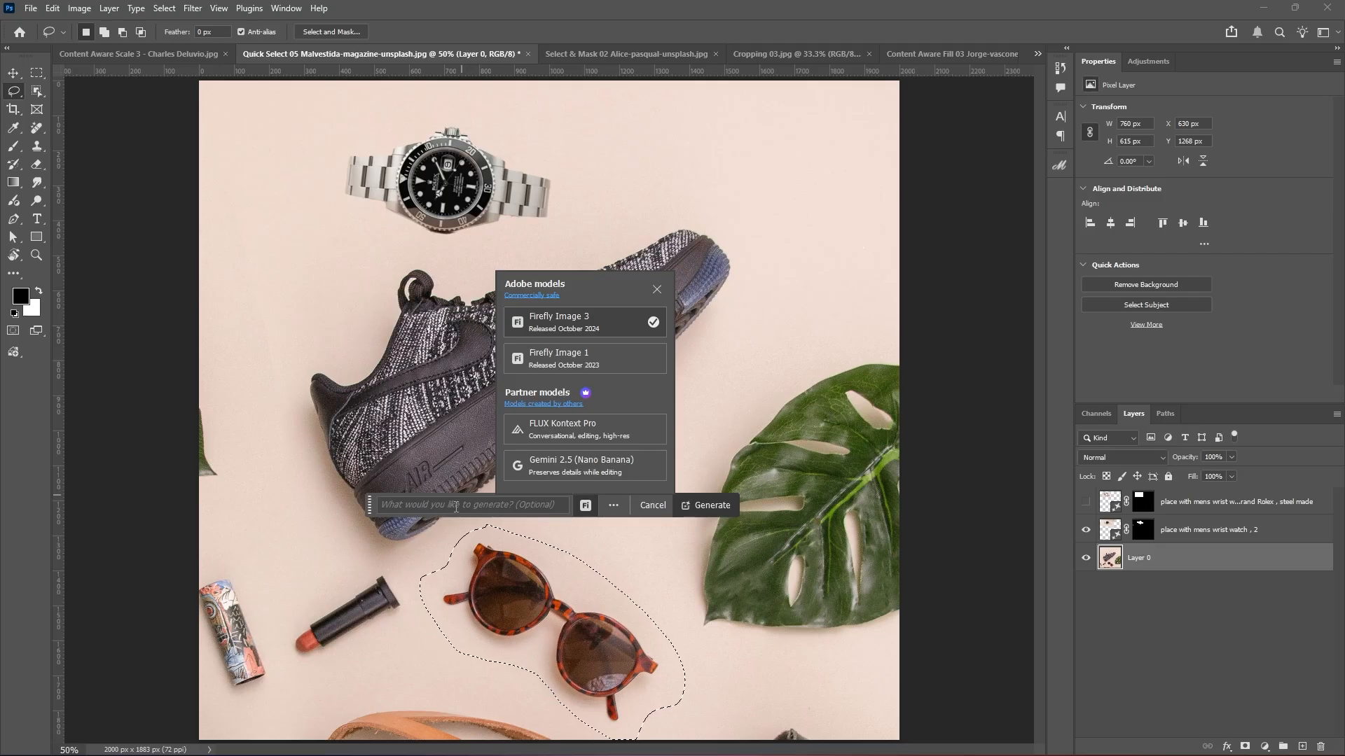
pyautogui.click(490, 505)
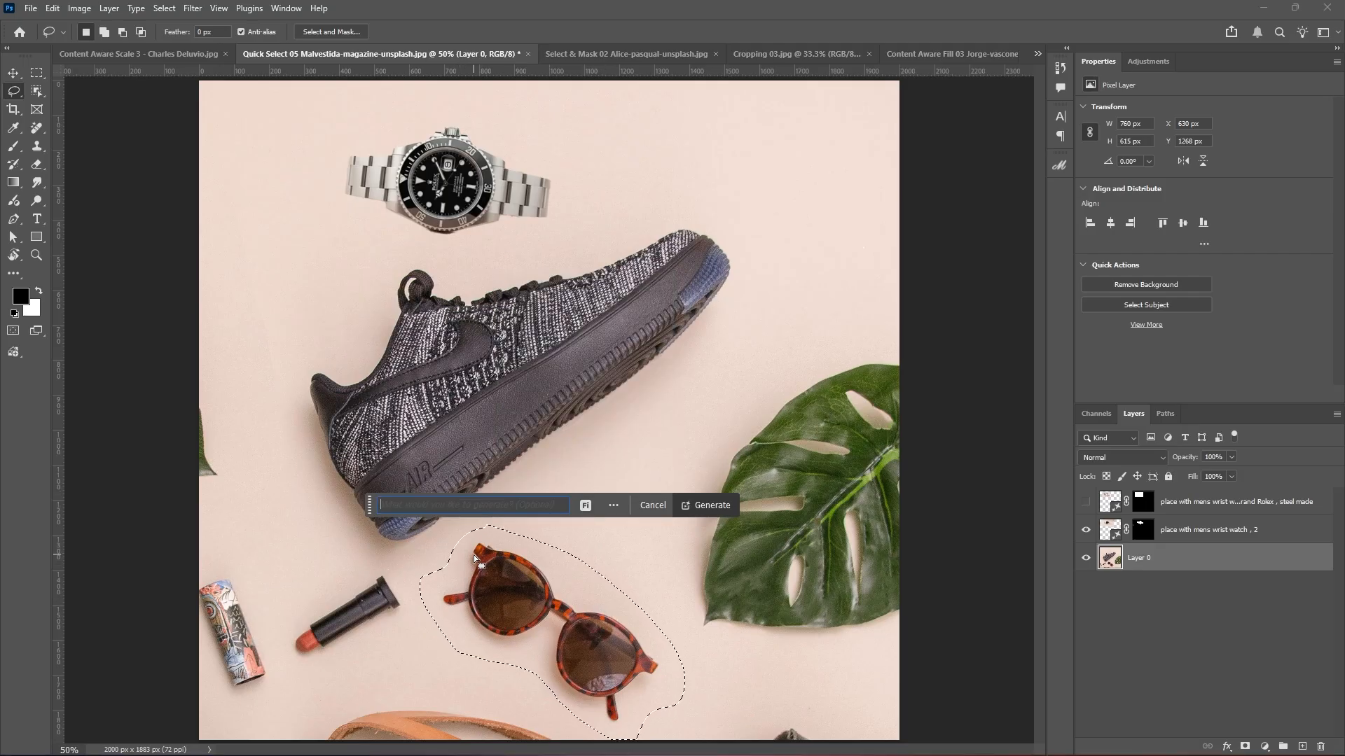
# Generate replacement glasses with the Generative Fill prompt 'replace with black shaded glasses'.
pyautogui.write('replace with')
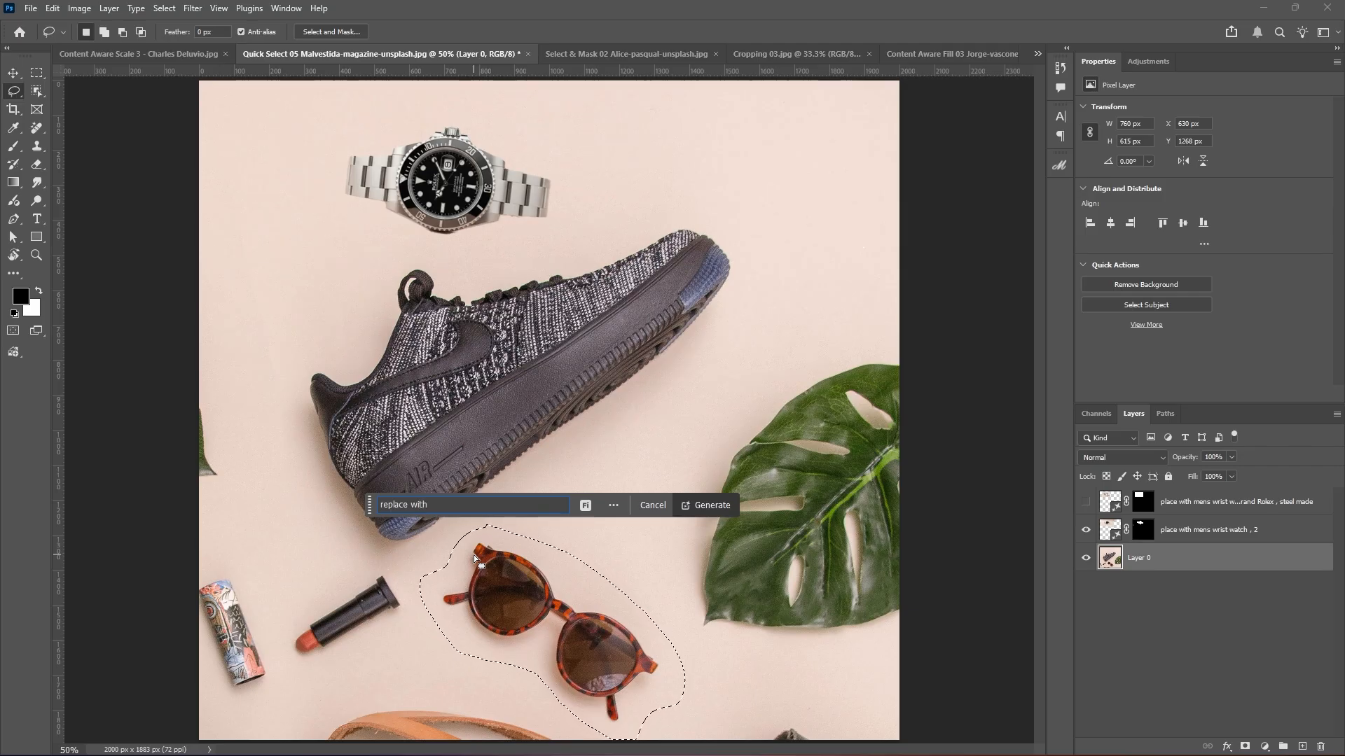
pyautogui.write(' black sh')
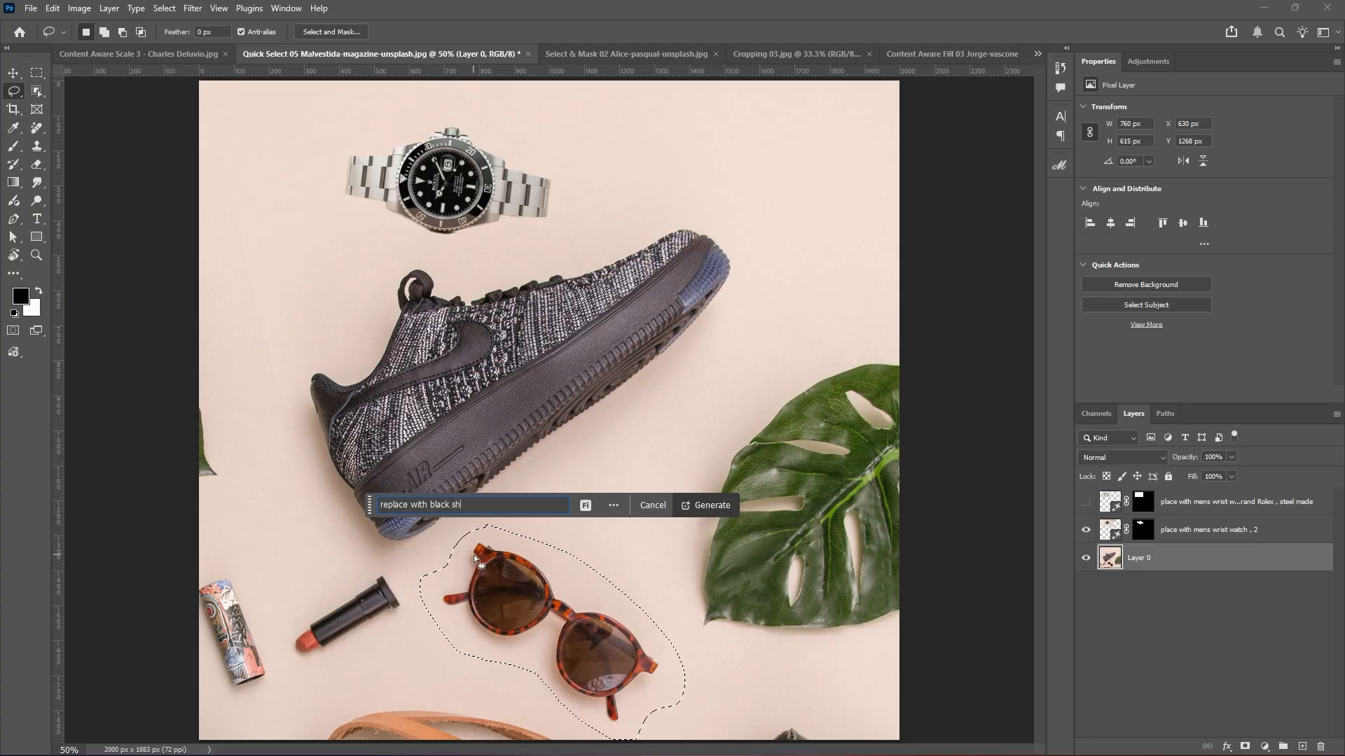
pyautogui.write('aded glas')
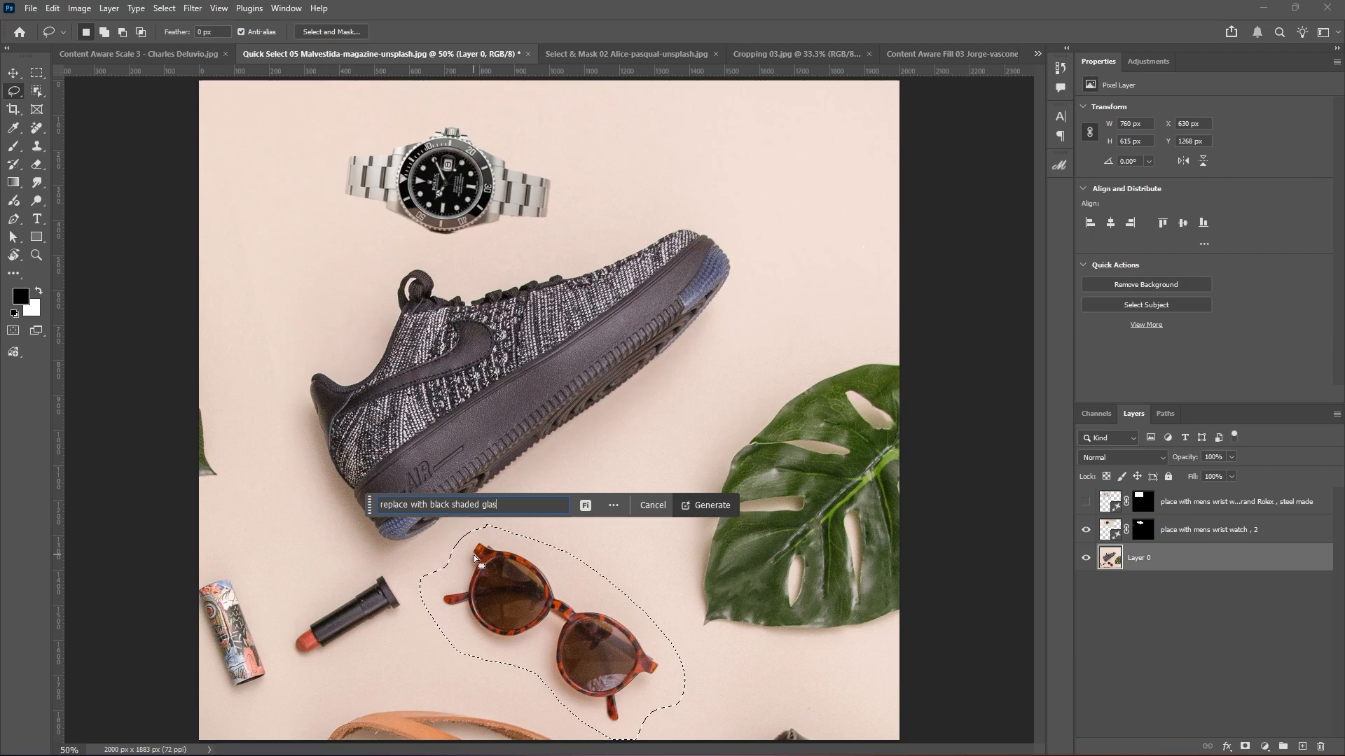
pyautogui.write('ses')
pyautogui.click(711, 506)
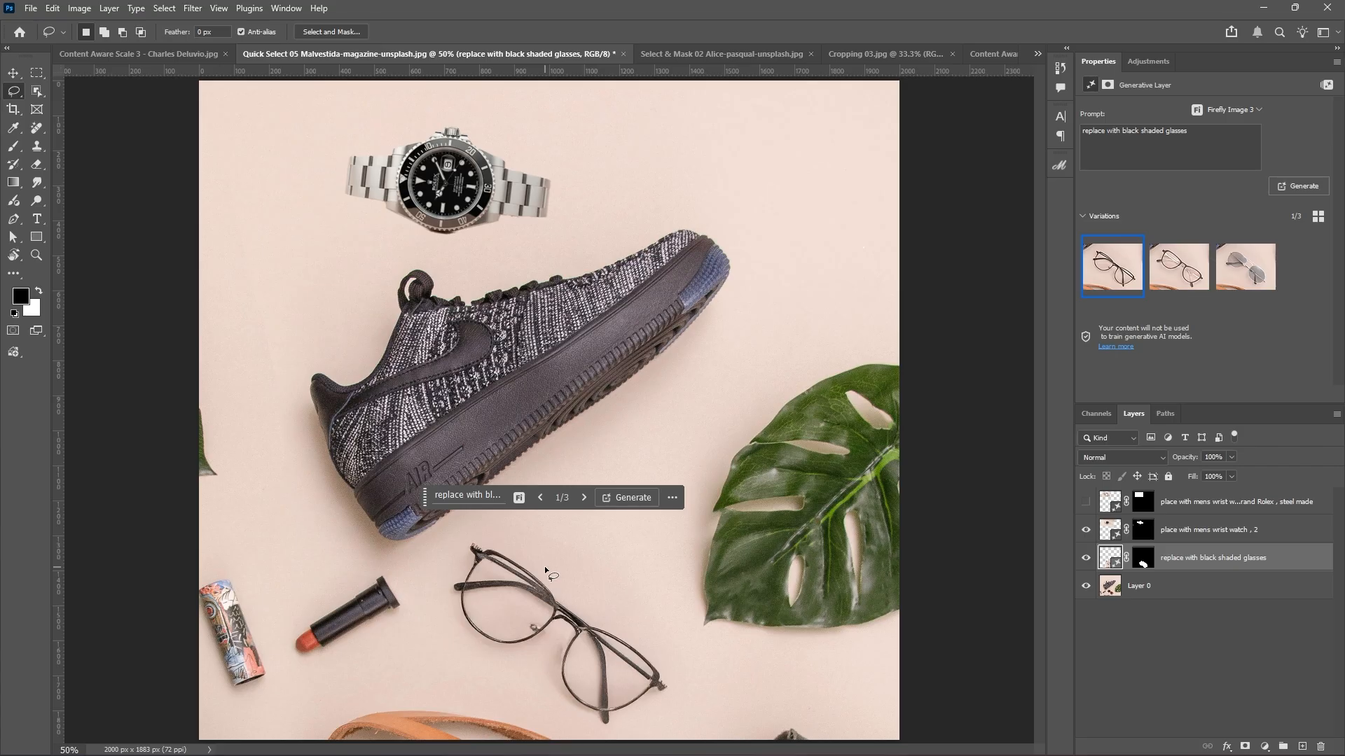
# Hide the Firefly glasses layer and reload the original sunglasses selection on Layer 0.
pyautogui.click(1086, 558)
pyautogui.keyDown('ctrl'); pyautogui.click(1141, 564); pyautogui.keyUp('ctrl')
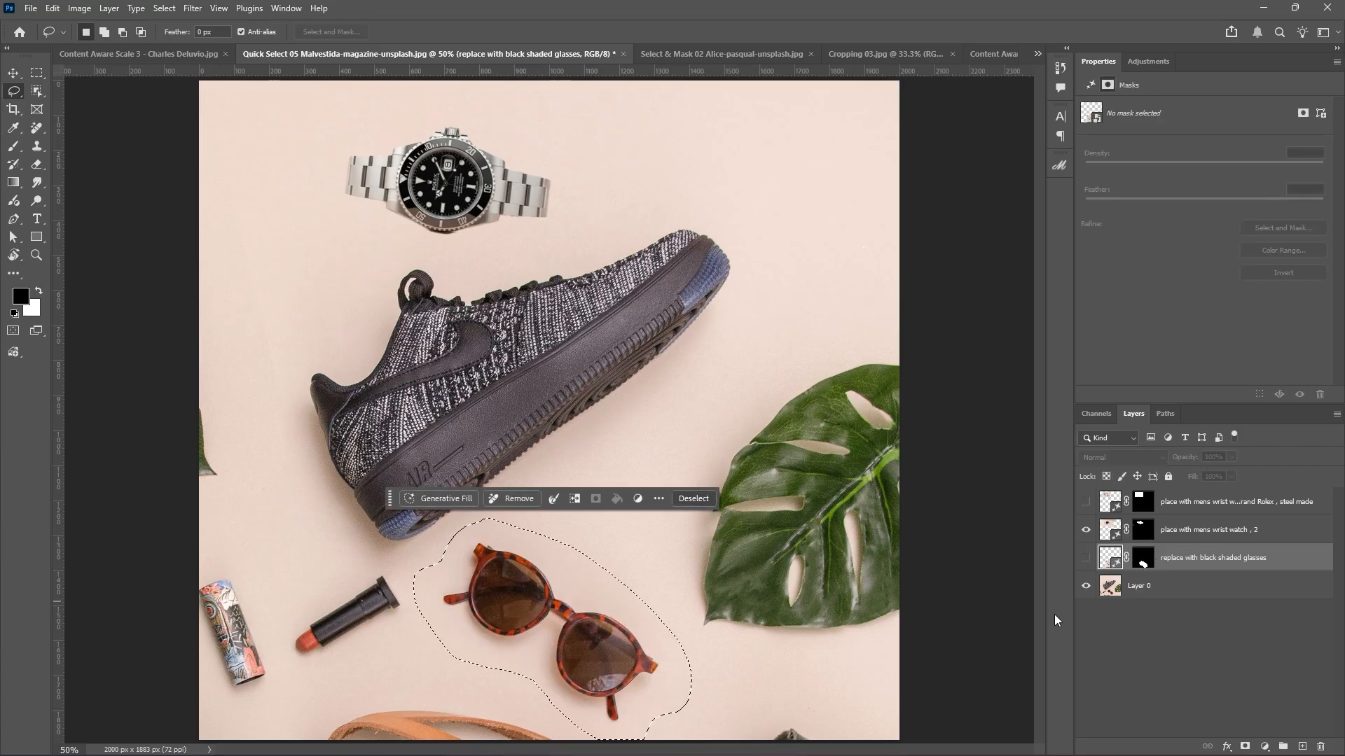
pyautogui.click(1159, 591)
pyautogui.click(442, 499)
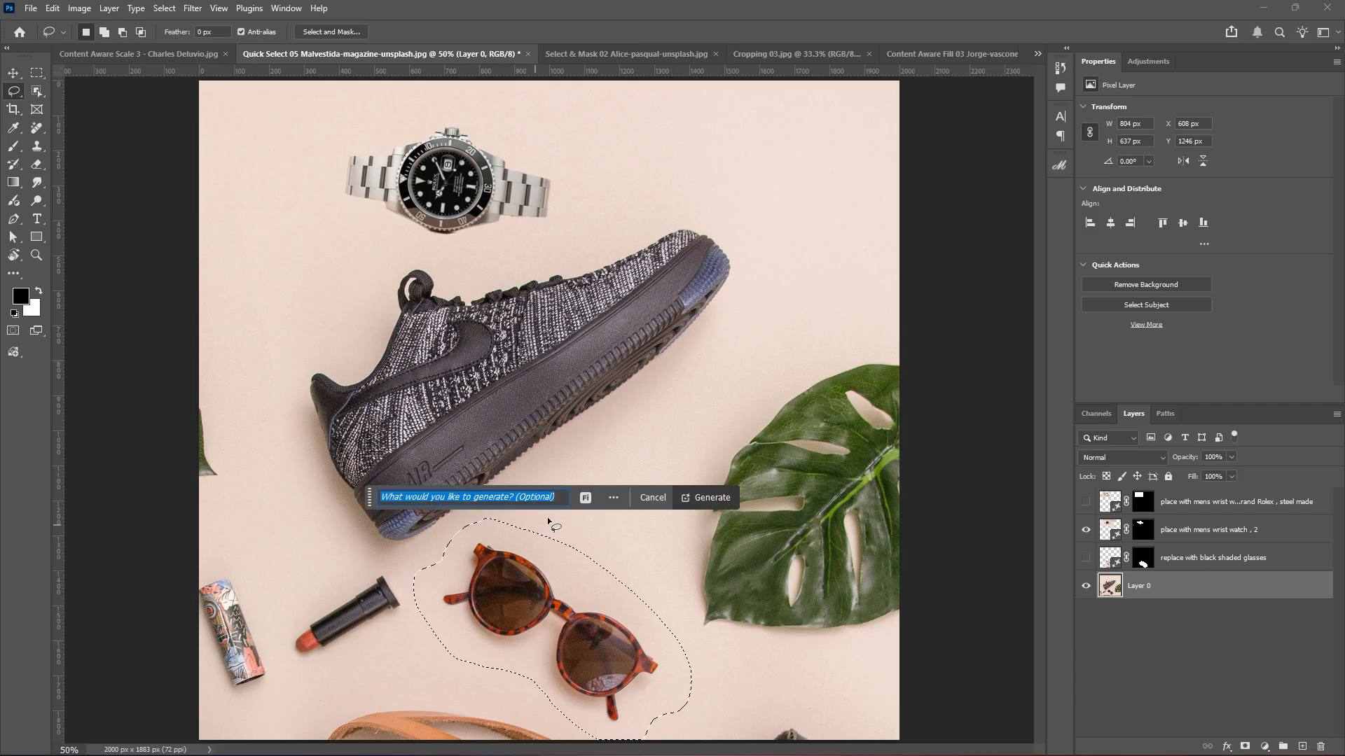
# Fill the Generative Fill prompt with the earlier 'replace with black shaded glasses' text.
pyautogui.click(586, 498)
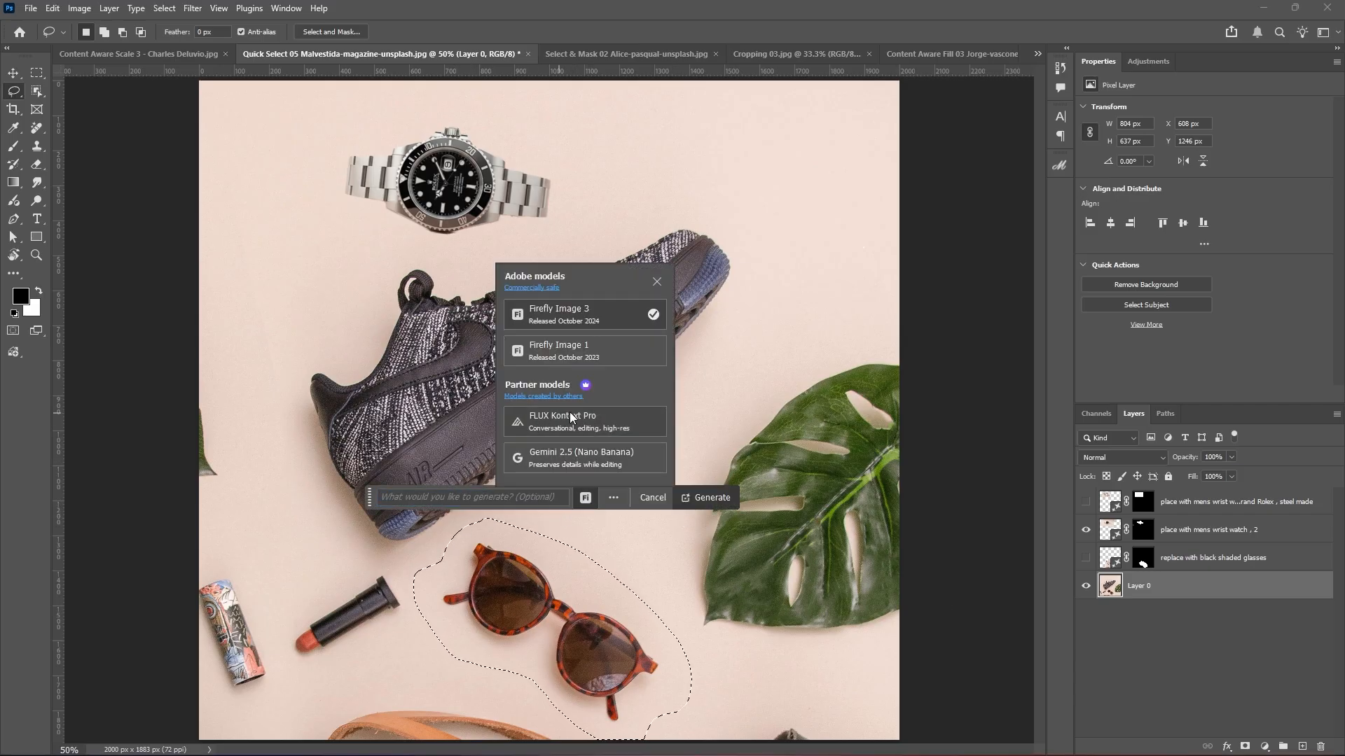
pyautogui.click(594, 417)
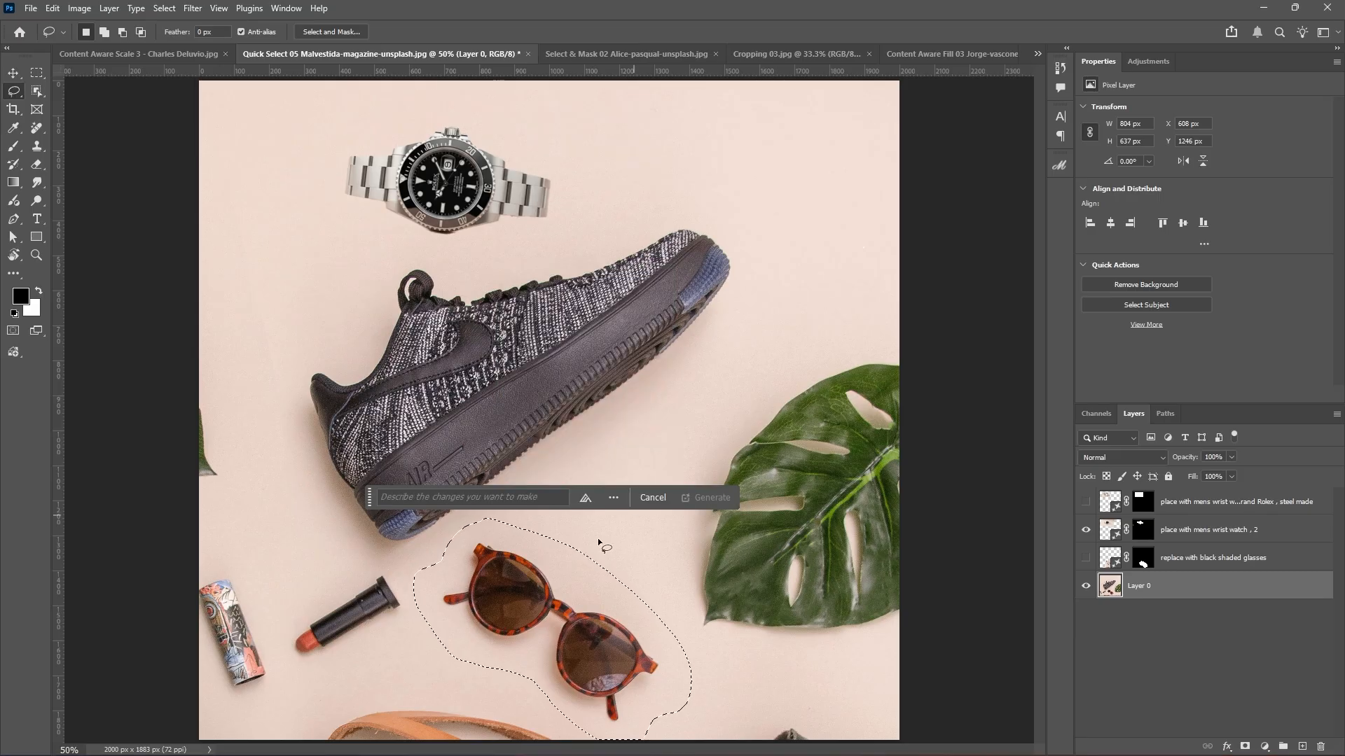
pyautogui.write('replace')
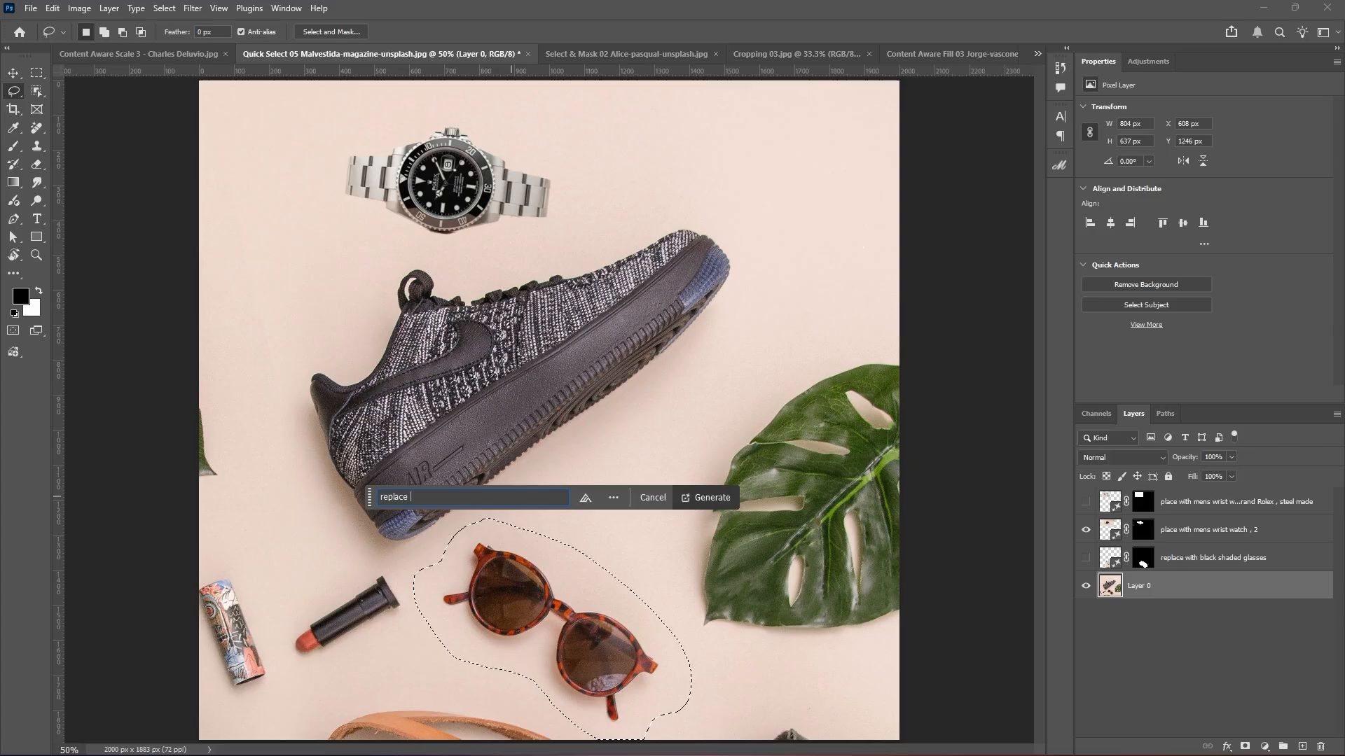
pyautogui.doubleClick(1231, 558)
pyautogui.hotkey('ctrl', 'c')
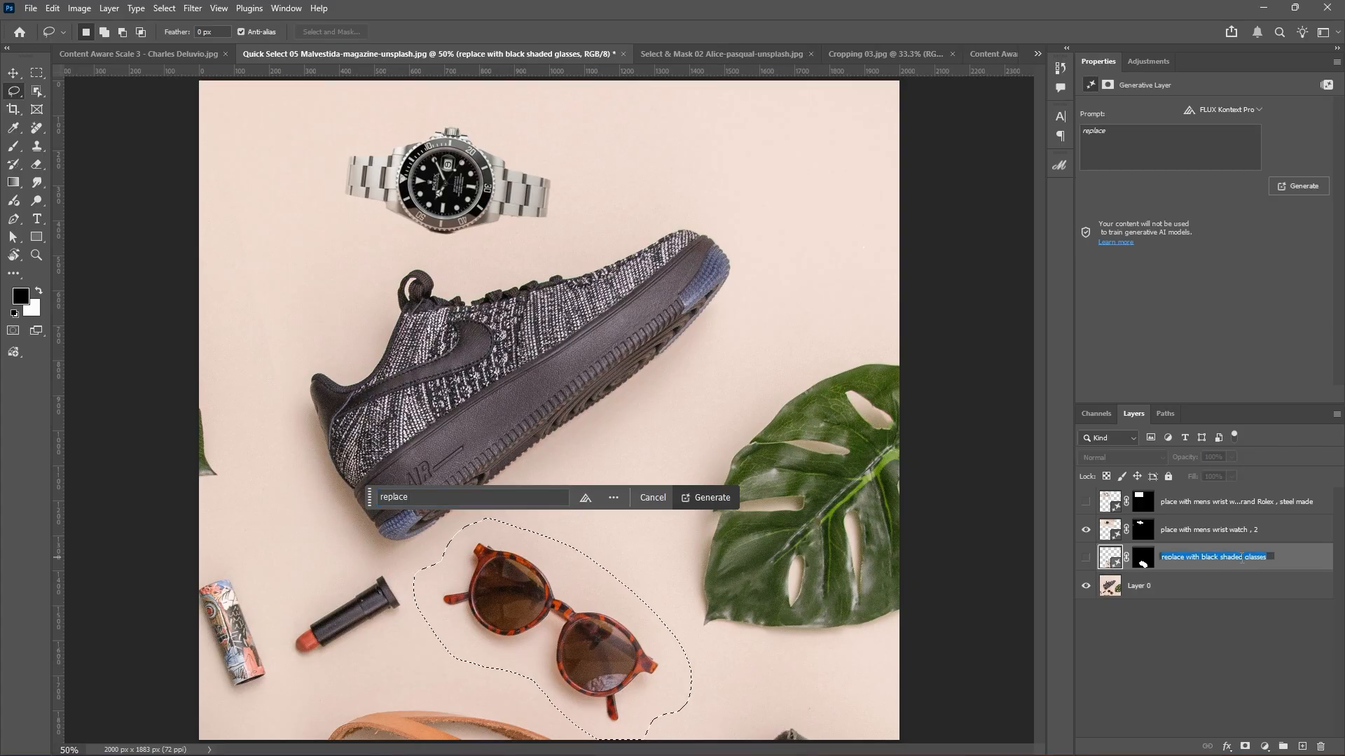
pyautogui.click(418, 498)
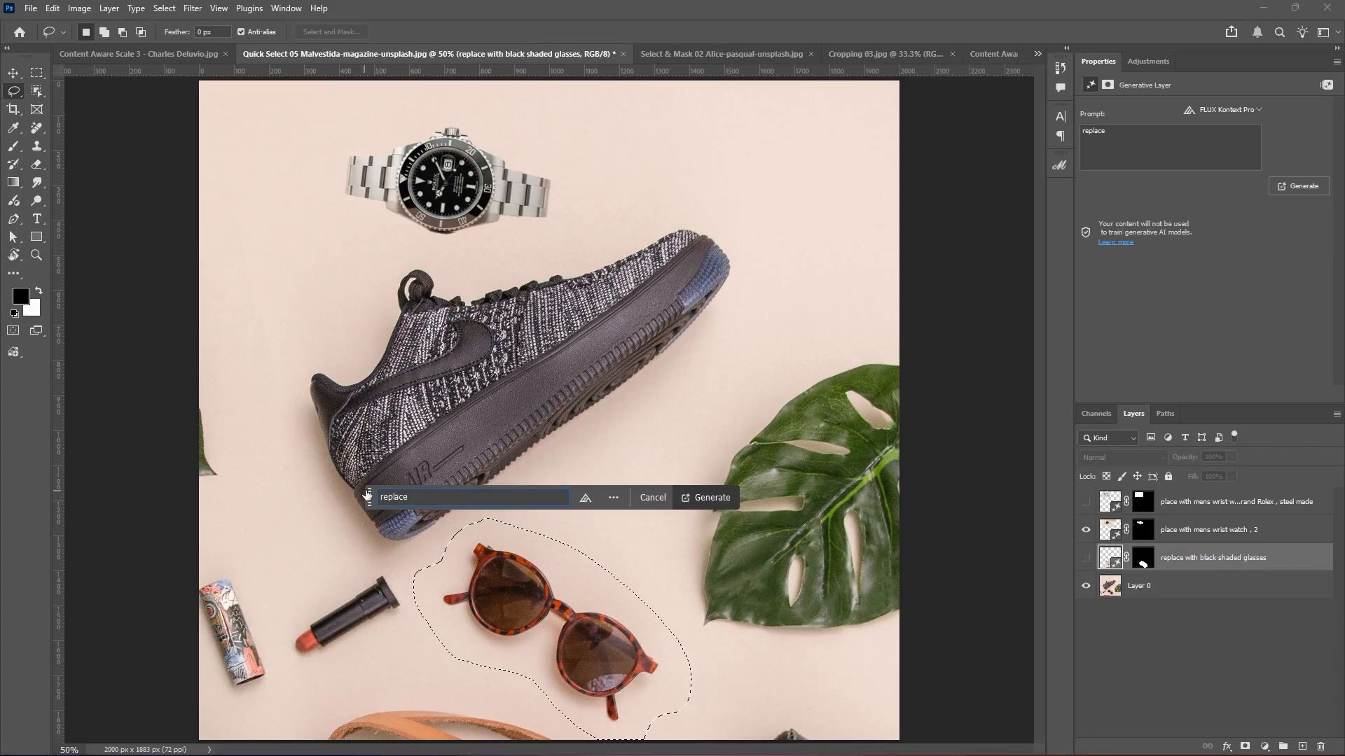
pyautogui.doubleClick(405, 498)
pyautogui.hotkey('ctrl', 'v')
# Switch the generation model to Gemini 2.5 (Nano Banana), keeping Layer 0 active.
pyautogui.click(586, 497)
pyautogui.click(596, 448)
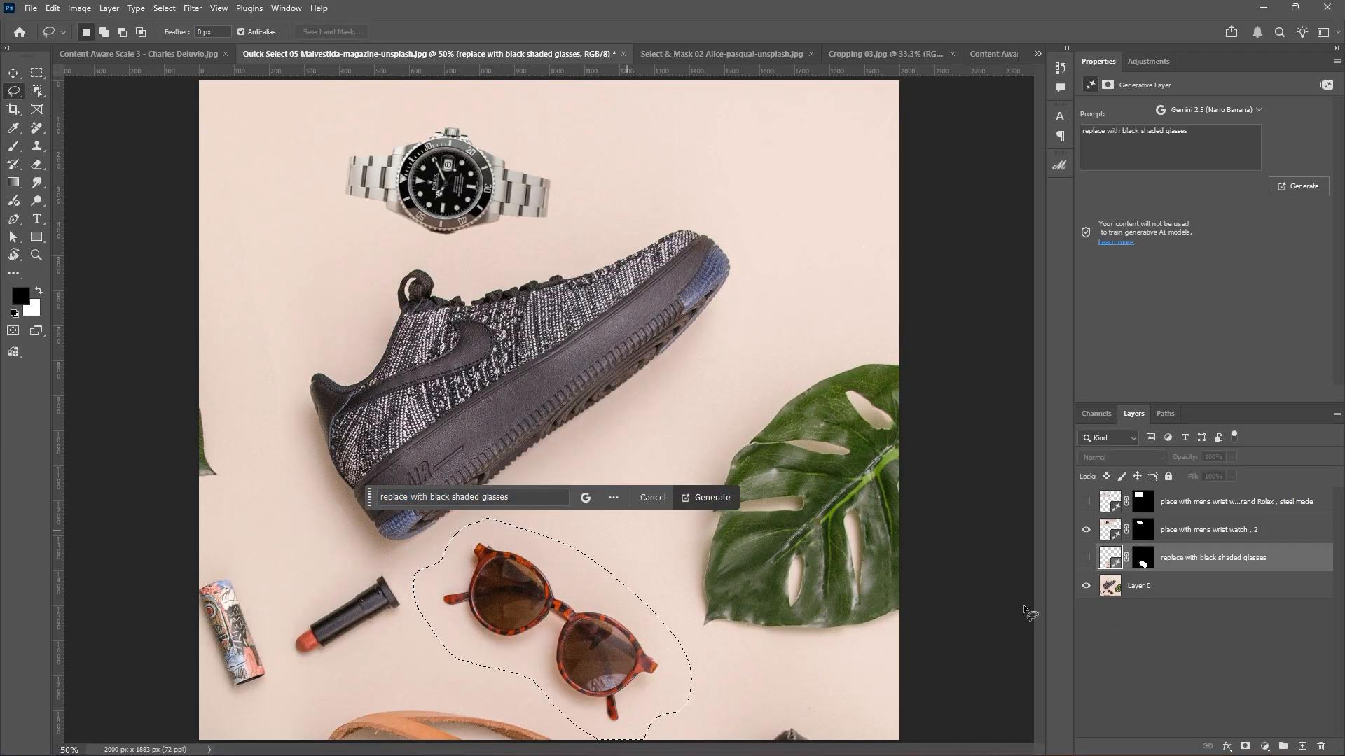
pyautogui.click(1245, 594)
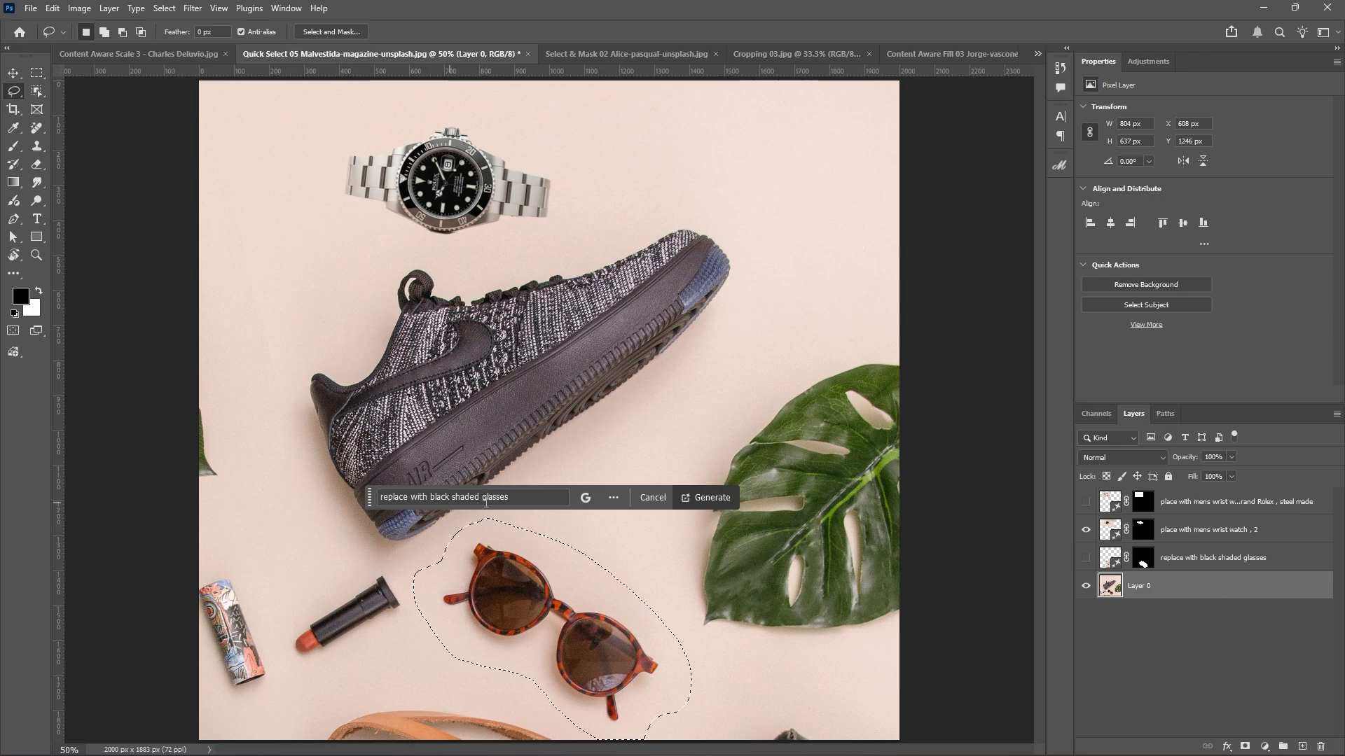
# Append ', brand Rayban, men wear' to the prompt and generate with Gemini.
pyautogui.click(535, 499)
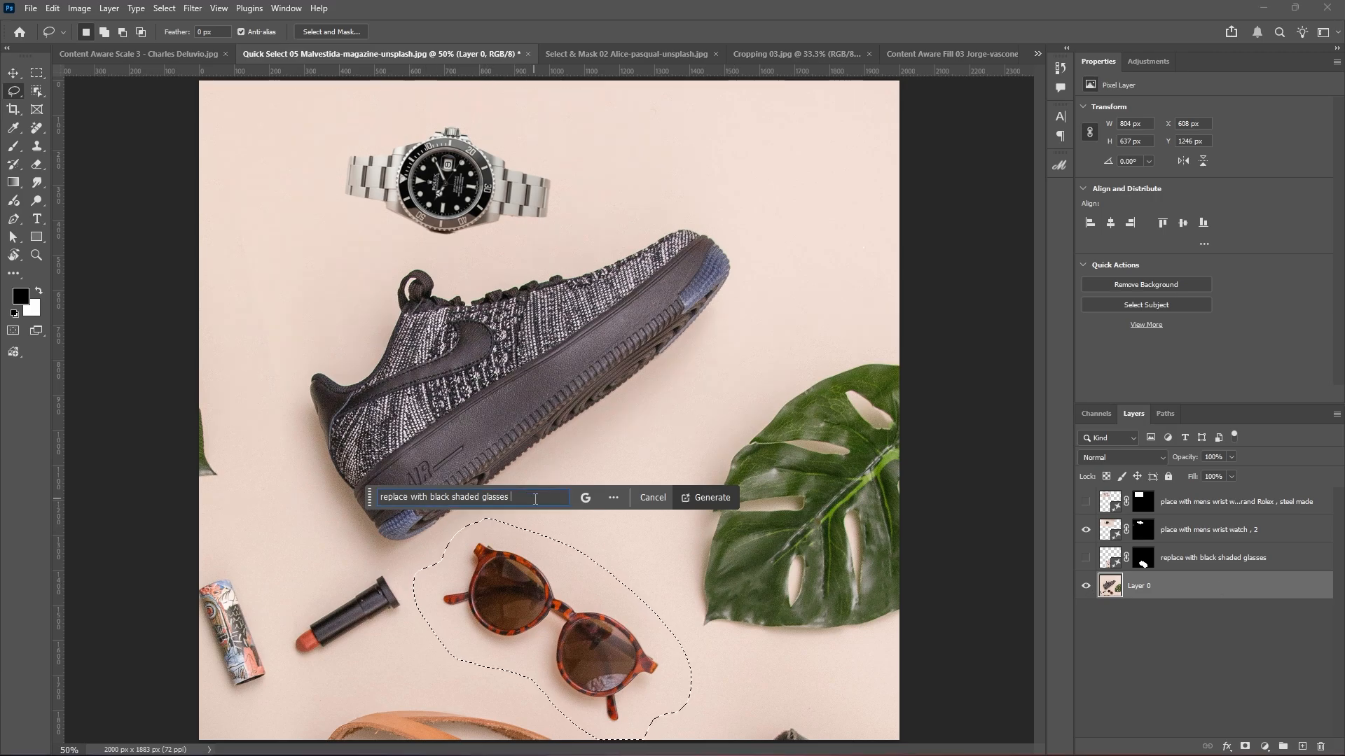
pyautogui.write(', brand Rayban')
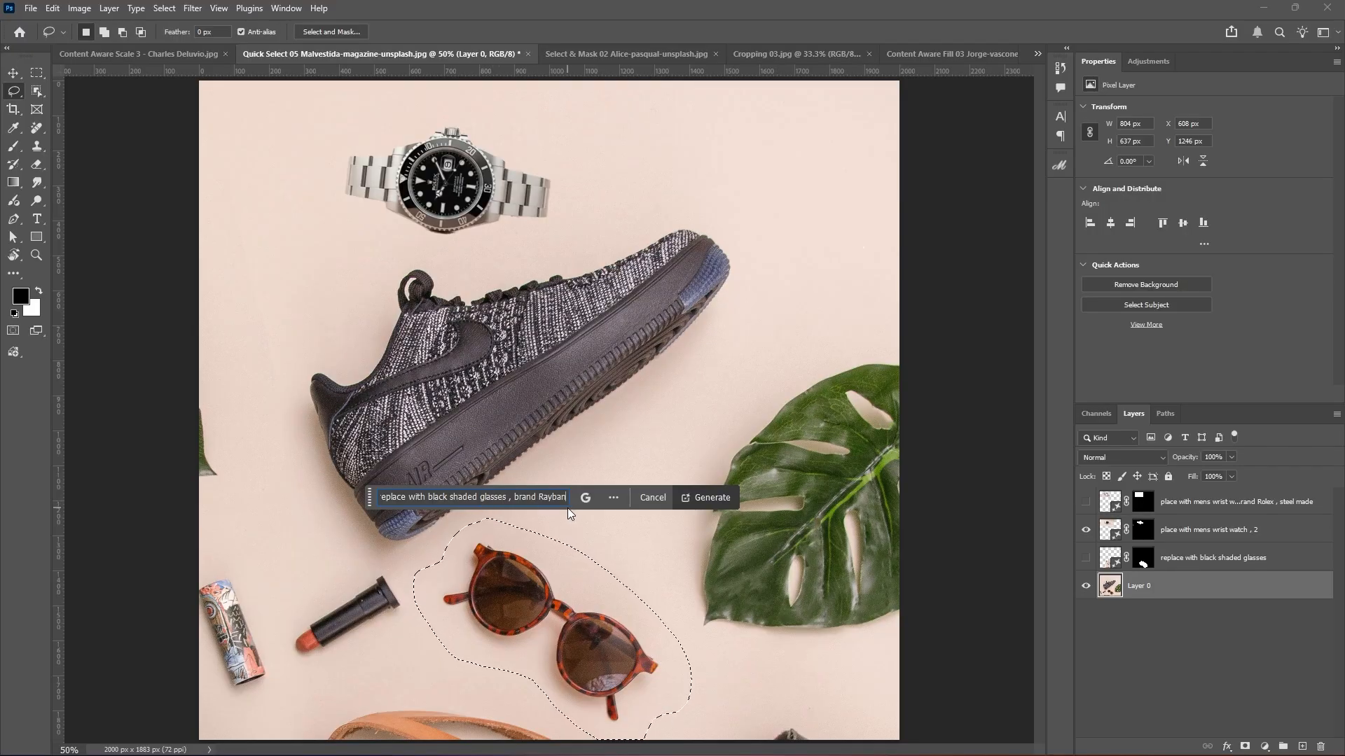
pyautogui.write(',')
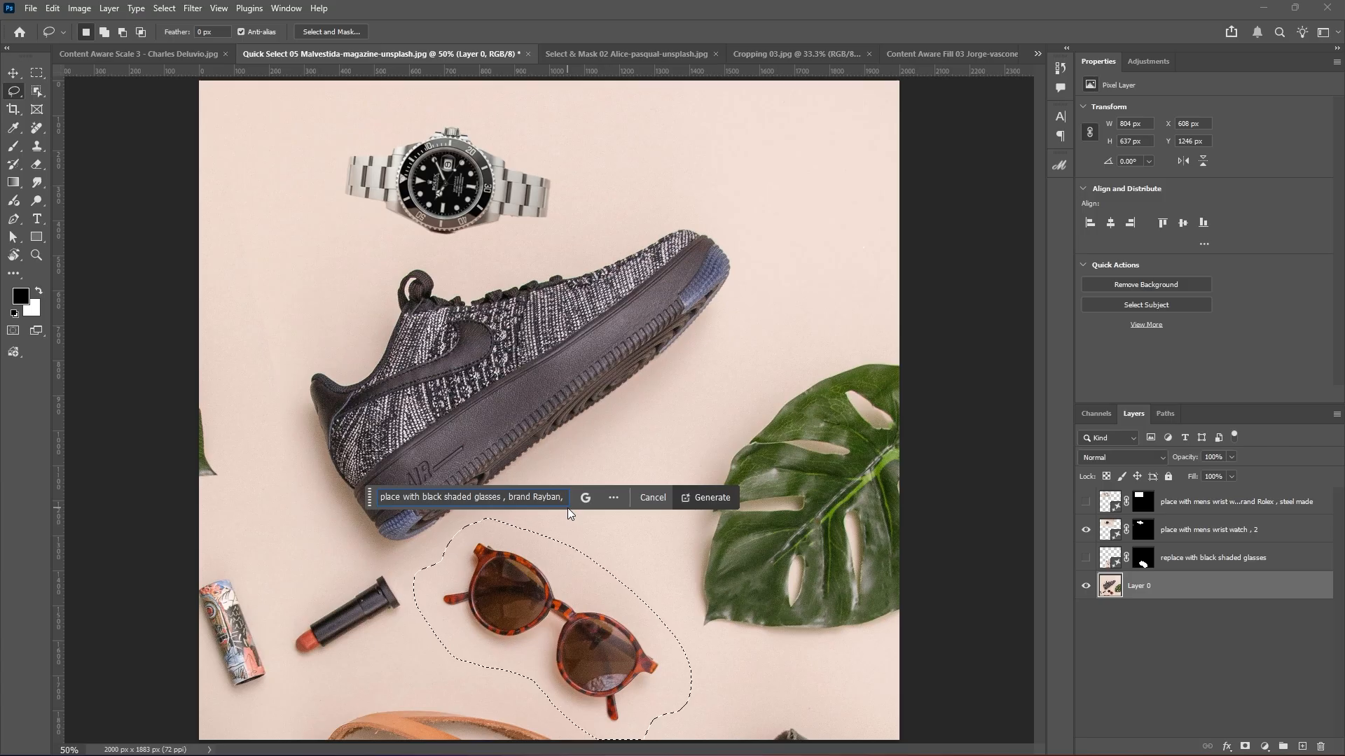
pyautogui.write(' men')
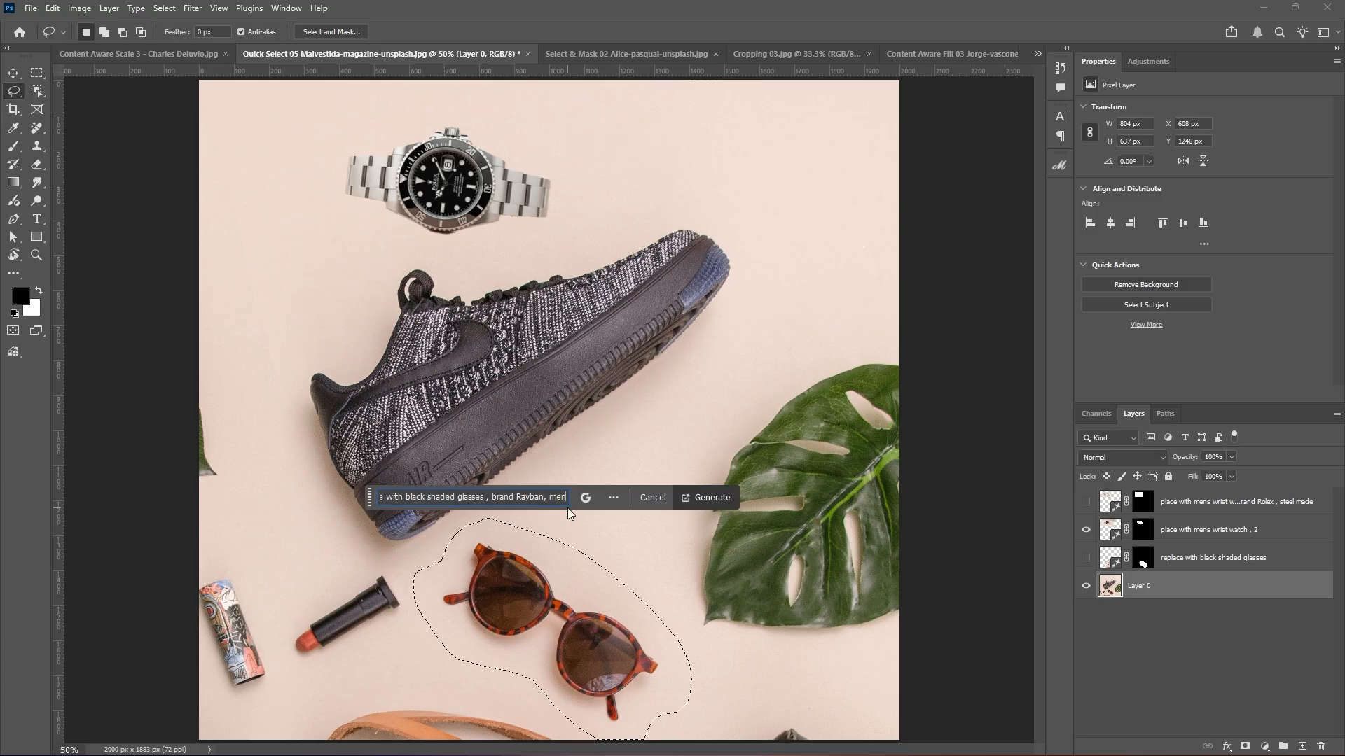
pyautogui.write(' wea')
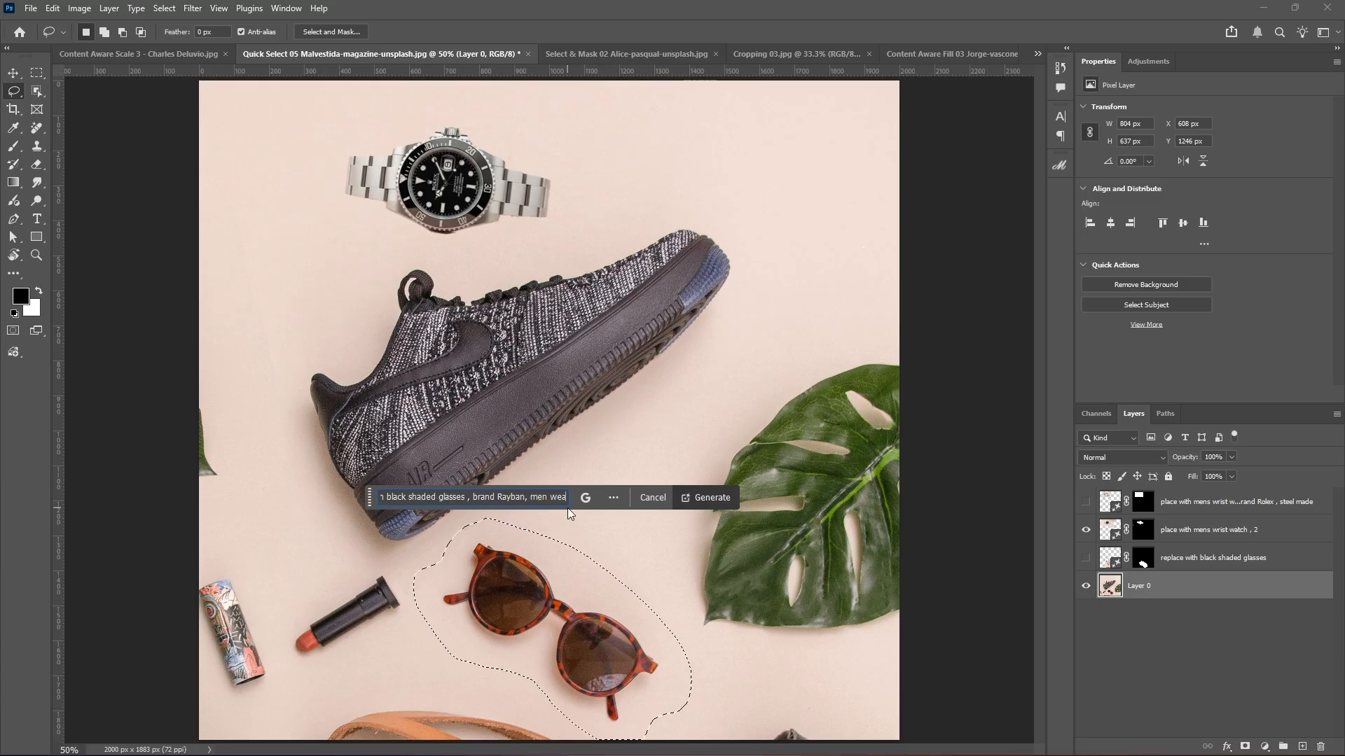
pyautogui.write('r')
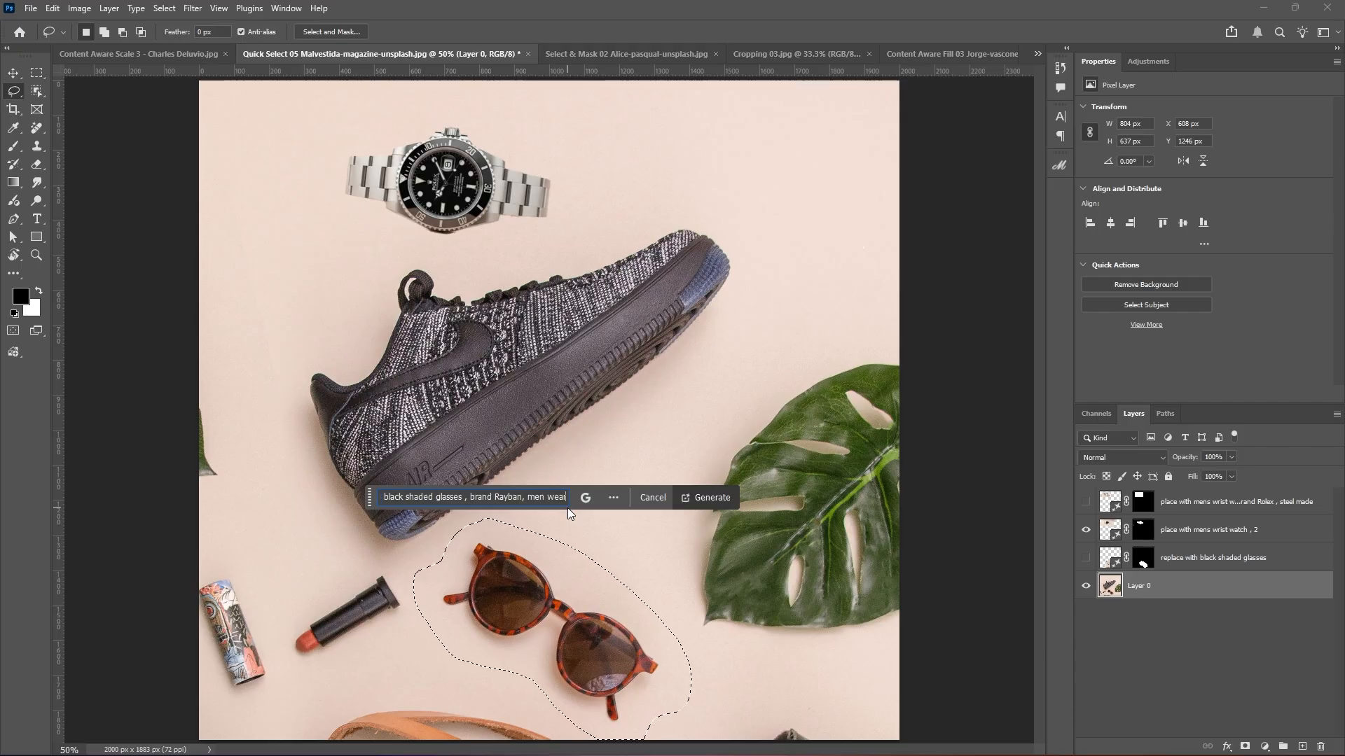
pyautogui.click(697, 495)
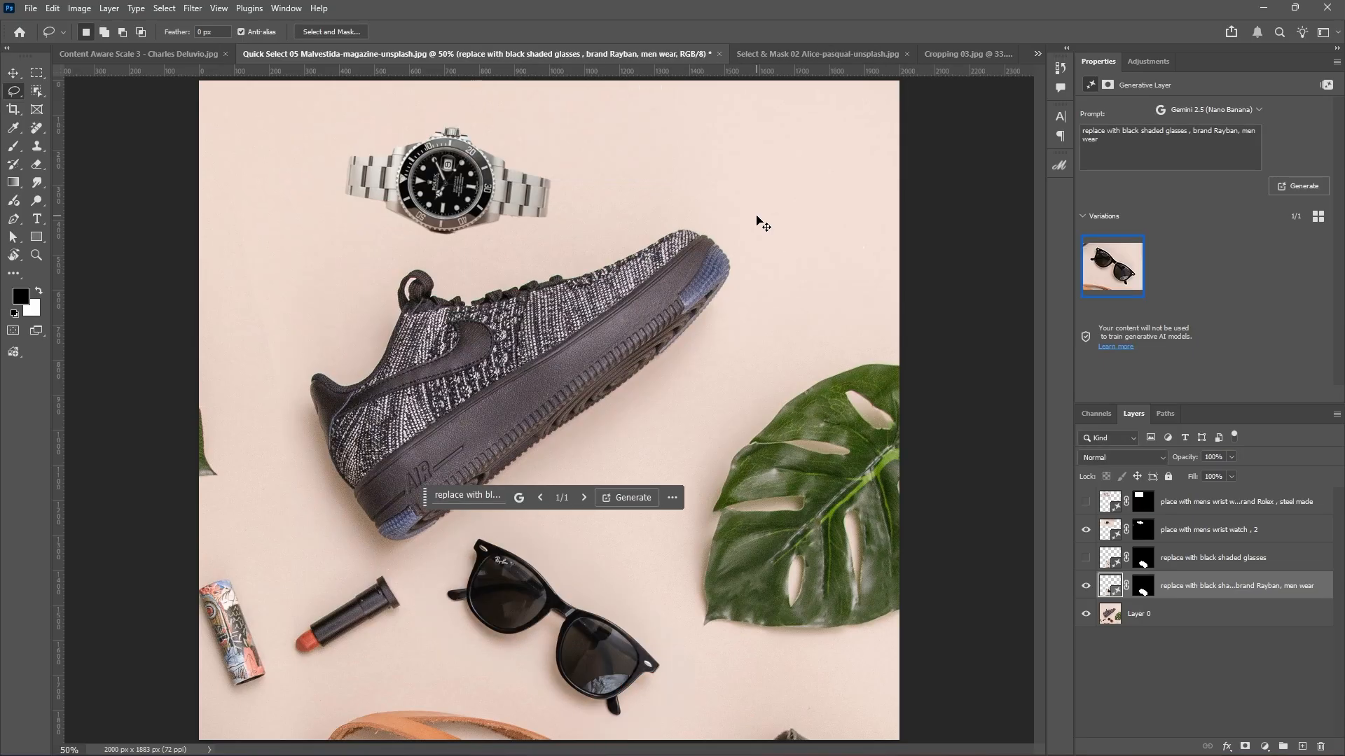
# Zoom in on the sunglasses and re-show the Firefly glasses layer for comparison.
pyautogui.hotkey('ctrl', '+')
pyautogui.moveTo(681, 476); pyautogui.dragTo(691, 232)
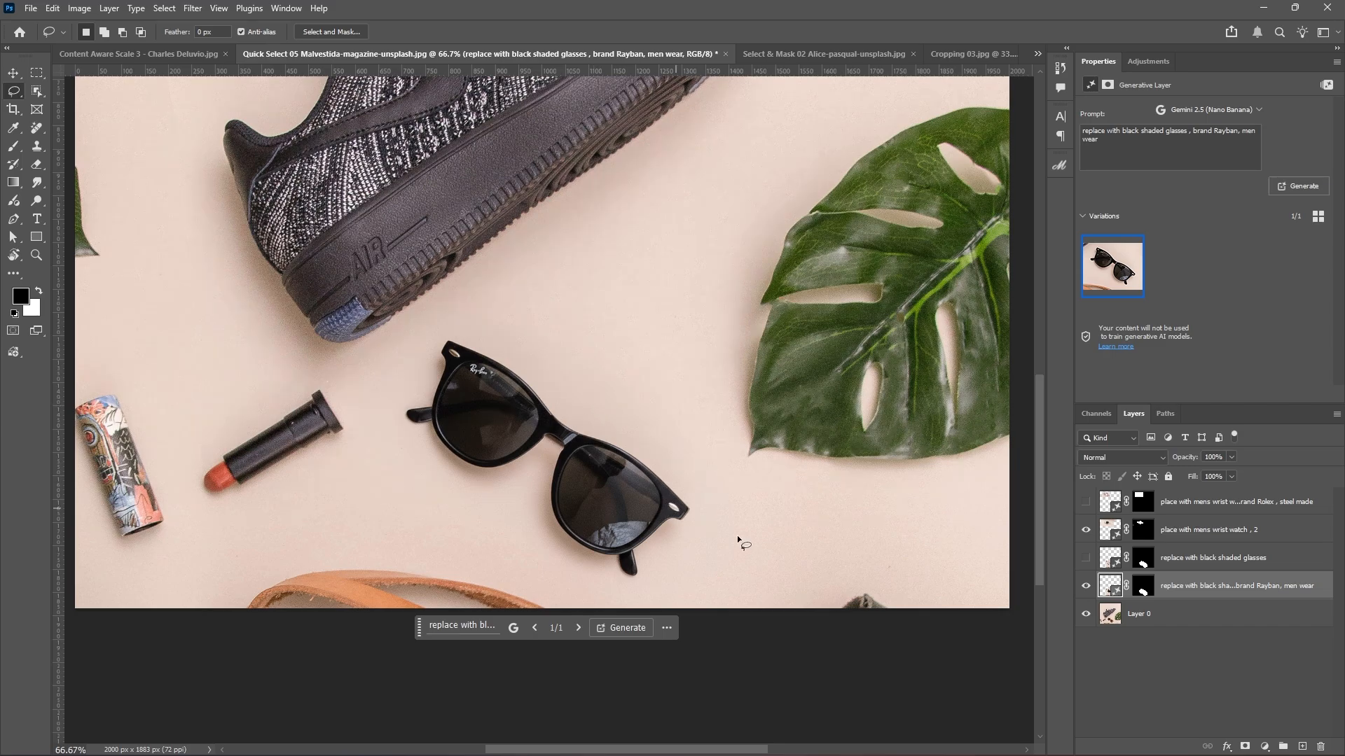
pyautogui.click(1085, 558)
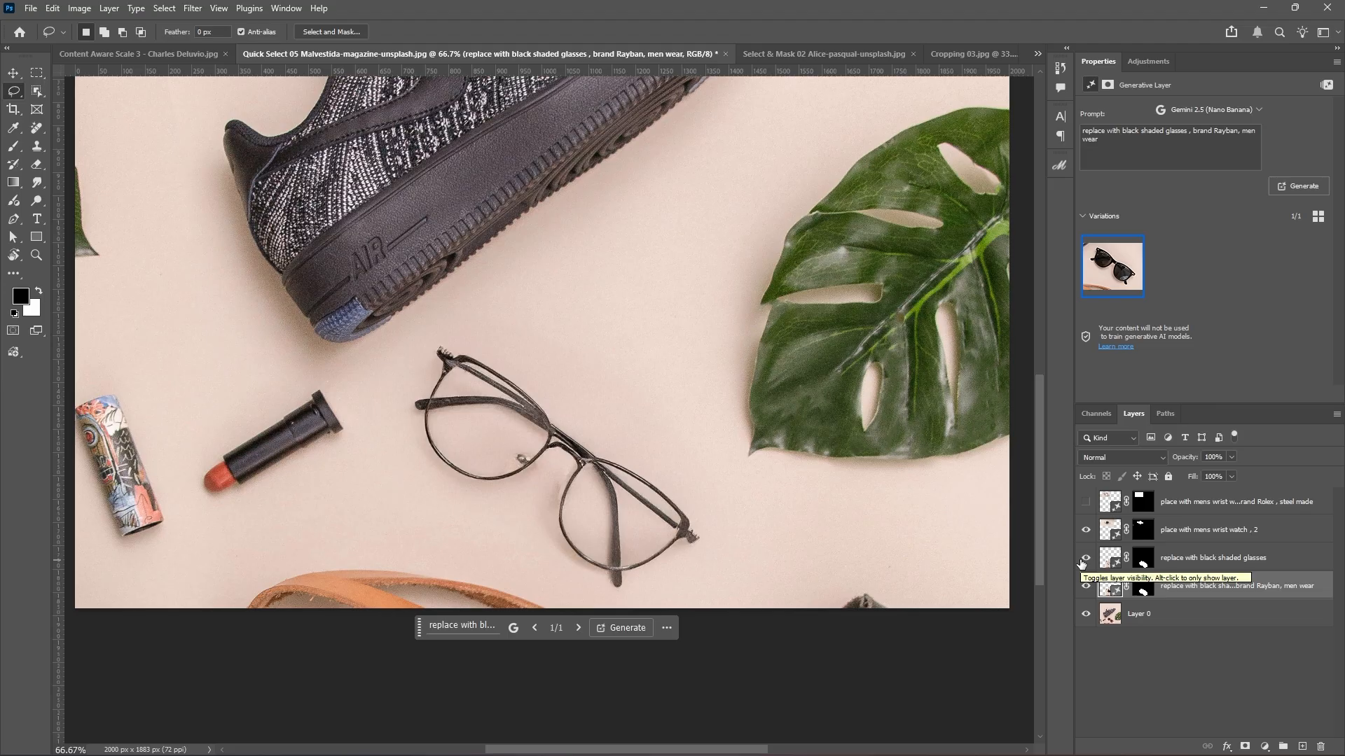
# Hide the 'replace with black shaded glasses' layer so the Gemini Ray-Ban sunglasses show.
pyautogui.click(1085, 559)
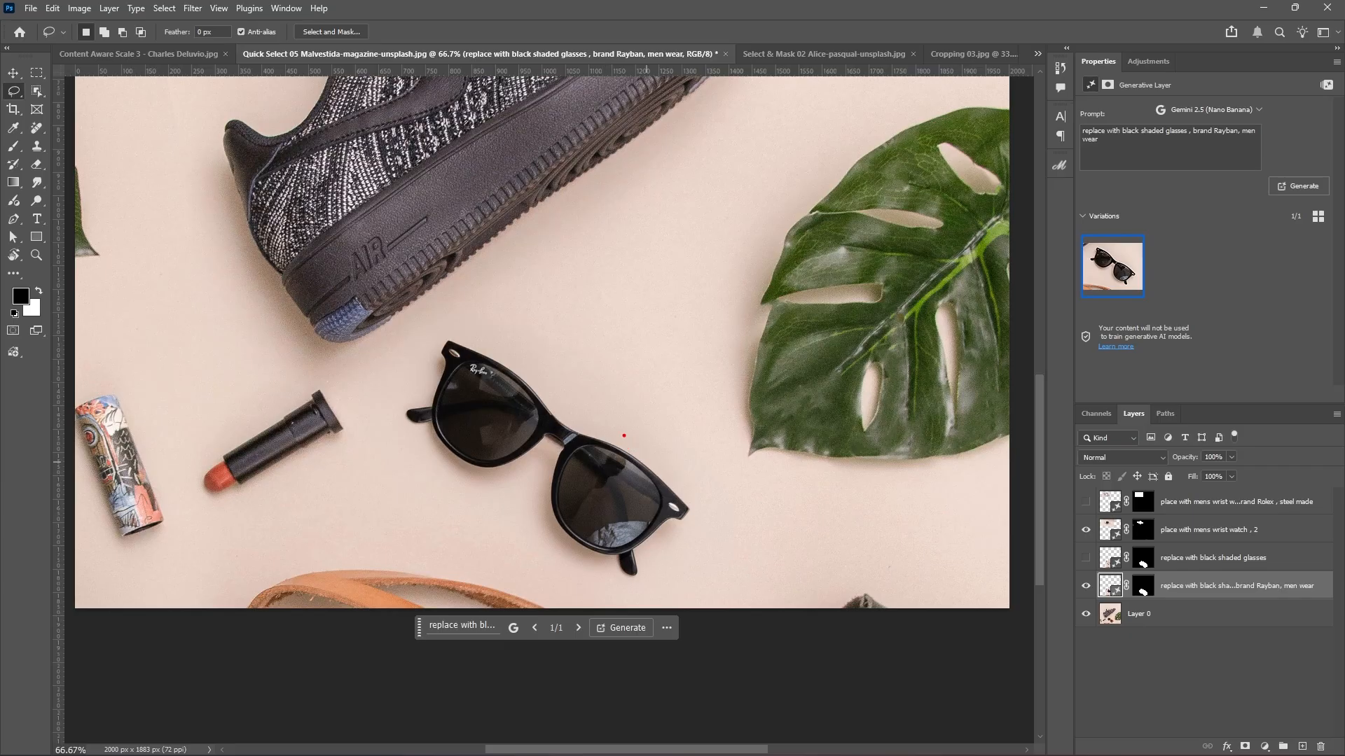
pyautogui.moveTo(624, 436)
pyautogui.mouseDown()
pyautogui.moveTo(575, 456)
pyautogui.moveTo(547, 492)
pyautogui.moveTo(556, 535)
pyautogui.moveTo(619, 547)
pyautogui.moveTo(639, 463)
pyautogui.moveTo(630, 433)
pyautogui.moveTo(601, 431)
pyautogui.mouseUp()
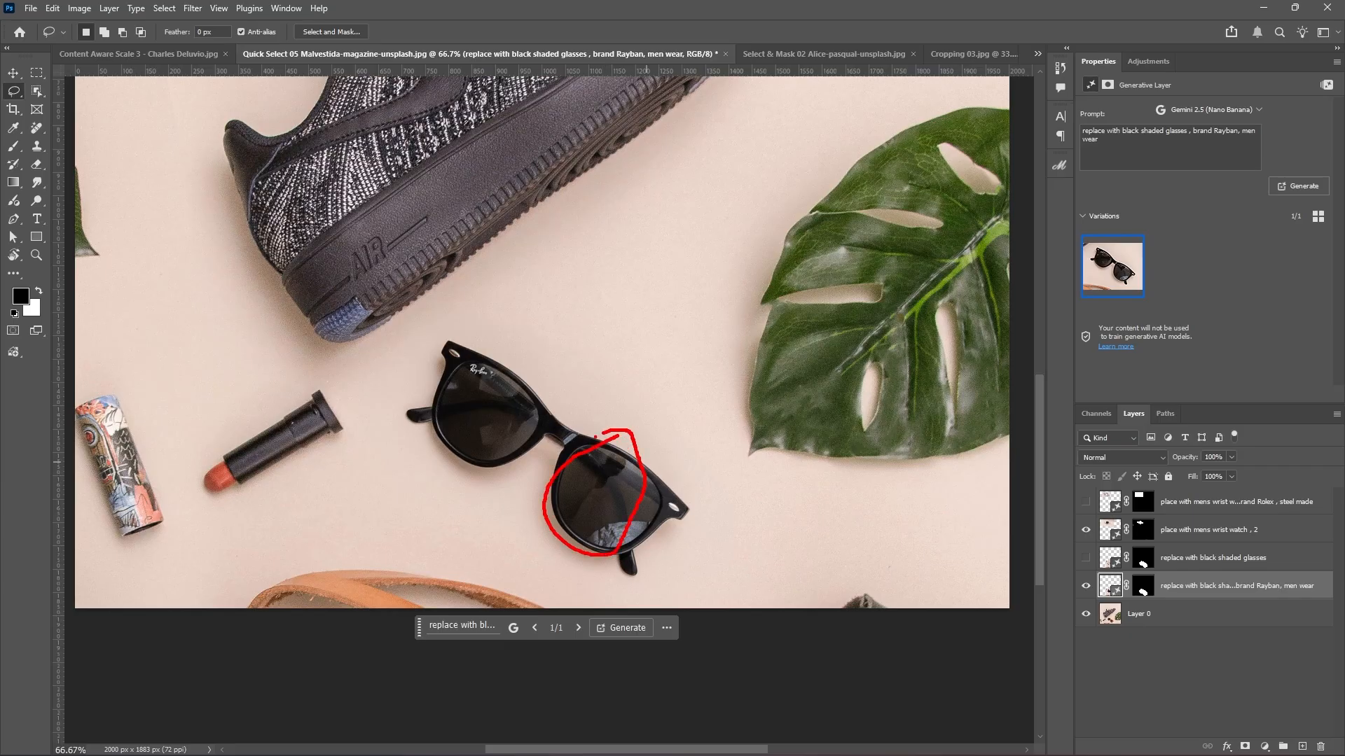
pyautogui.press('Escape')
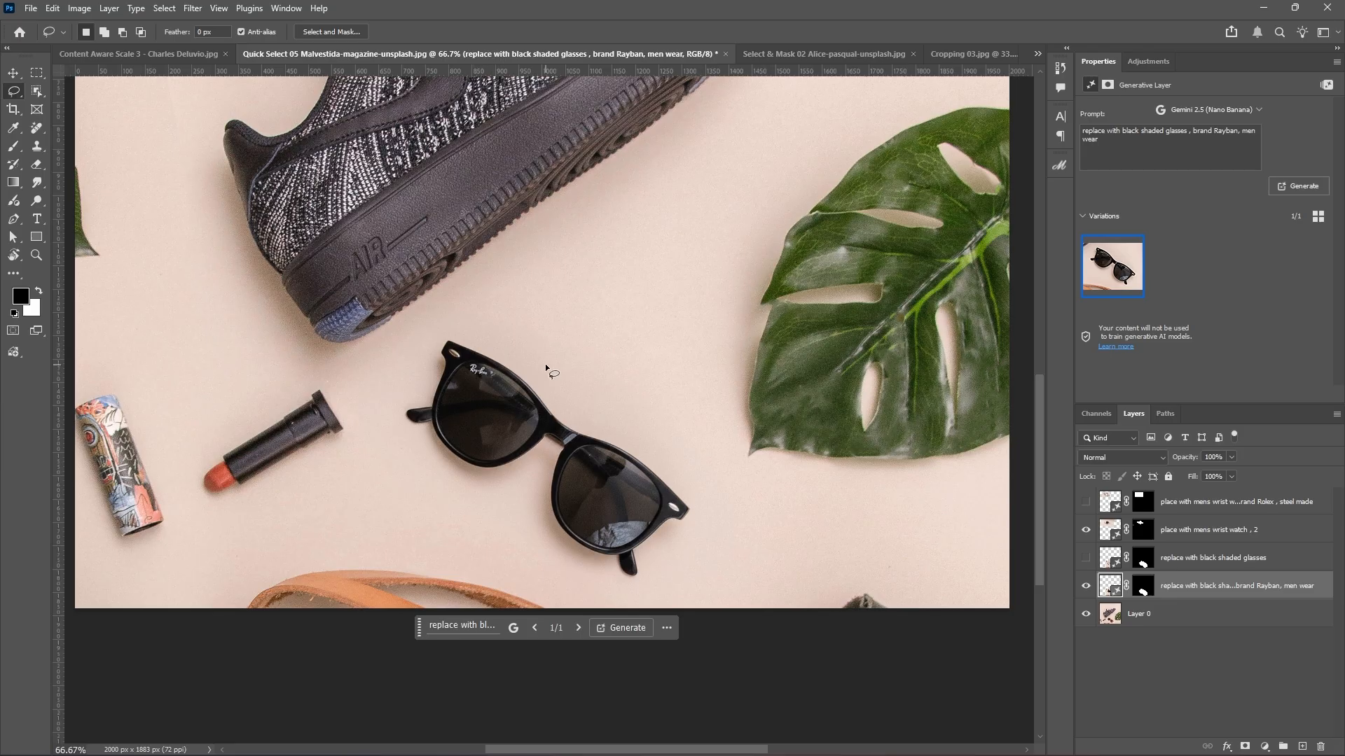
# Zoom out and bring forward the Select & Mask 02 Alice-pasqual-unsplash.jpg brick wall document.
pyautogui.hotkey('ctrl', '-')
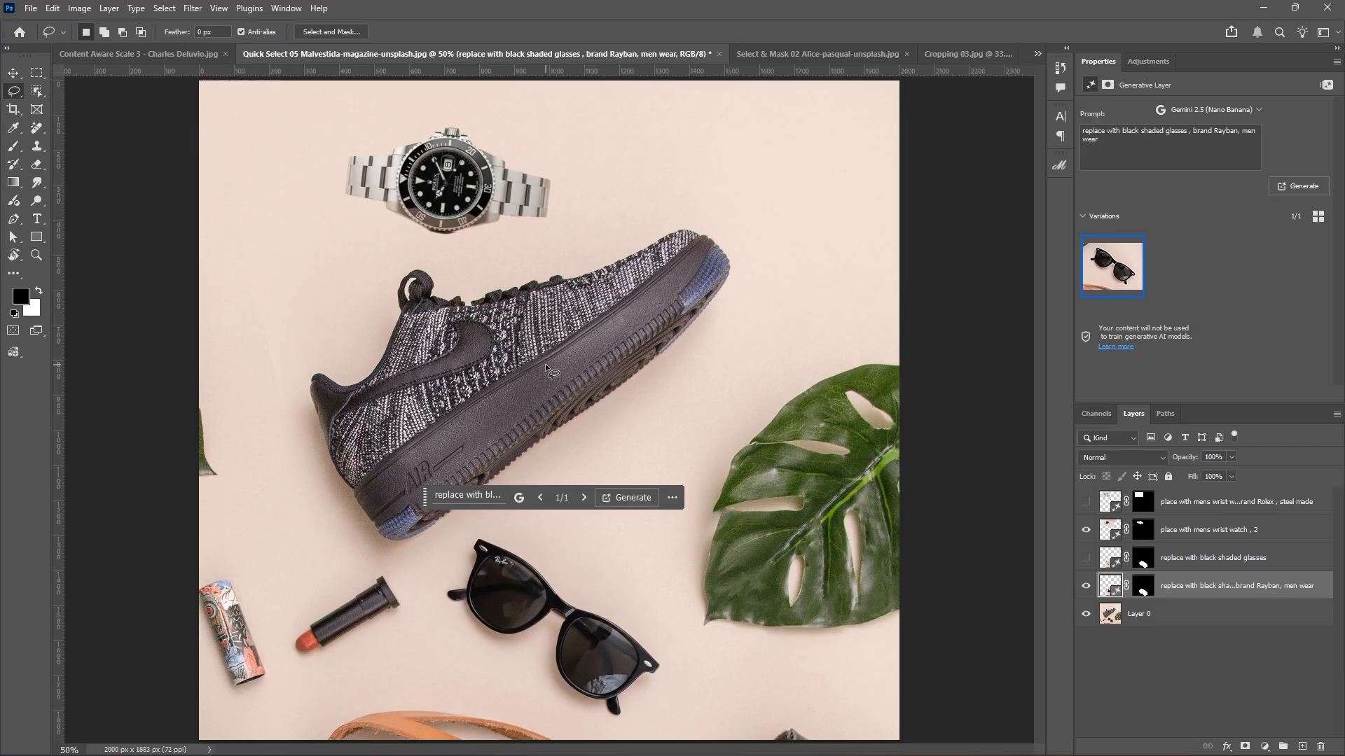
pyautogui.click(786, 54)
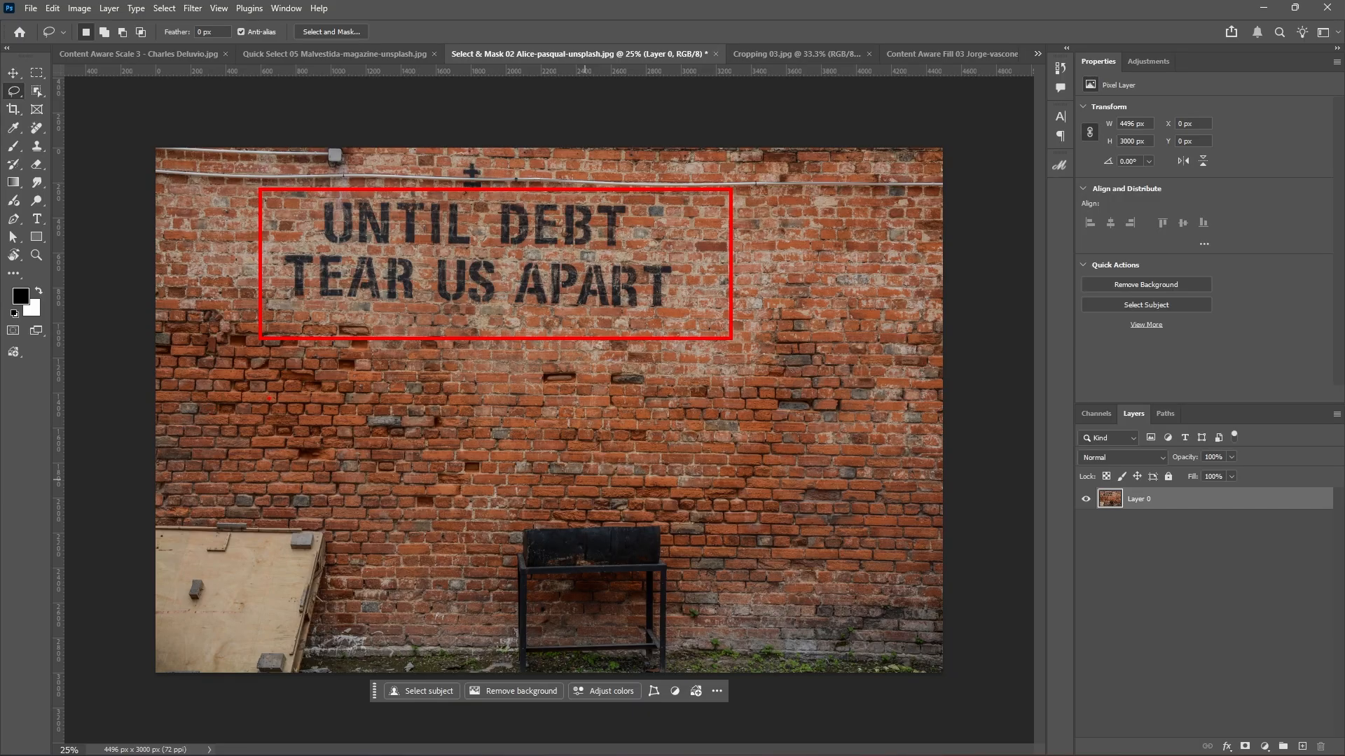
# Duplicate Layer 0 and draw a rectangular marquee around the 'UNTIL DEBT TEAR US APART' slogan.
pyautogui.moveTo(310, 393); pyautogui.dragTo(558, 384)
pyautogui.moveTo(443, 403); pyautogui.dragTo(656, 401)
pyautogui.press('Escape')
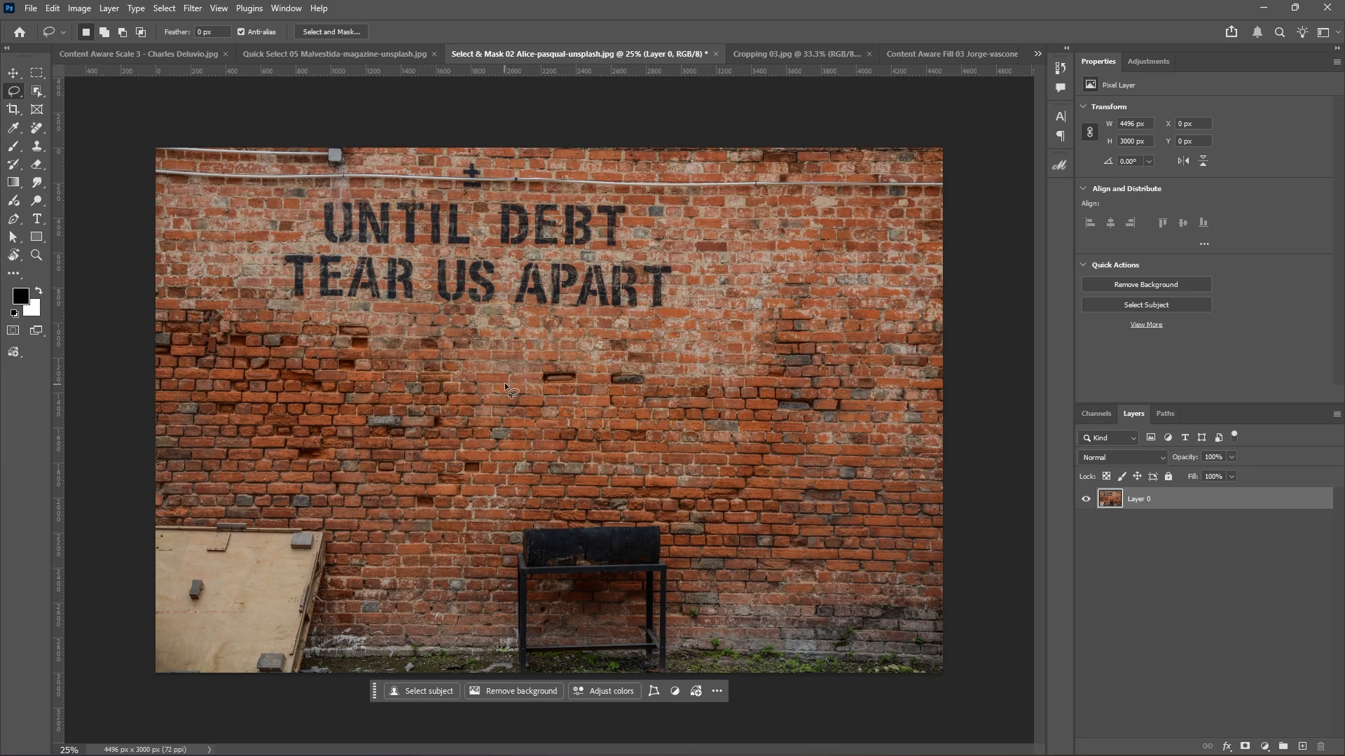
pyautogui.press('j')
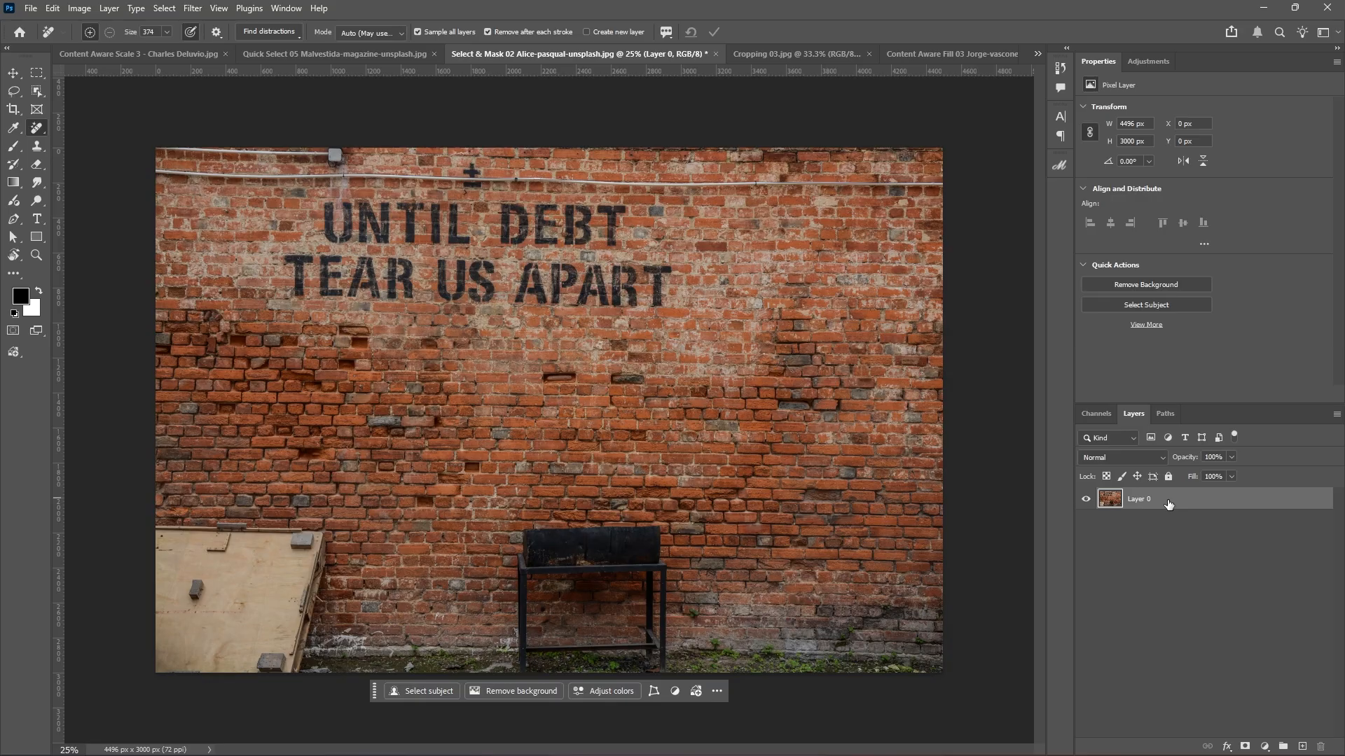
pyautogui.hotkey('ctrl', 'j')
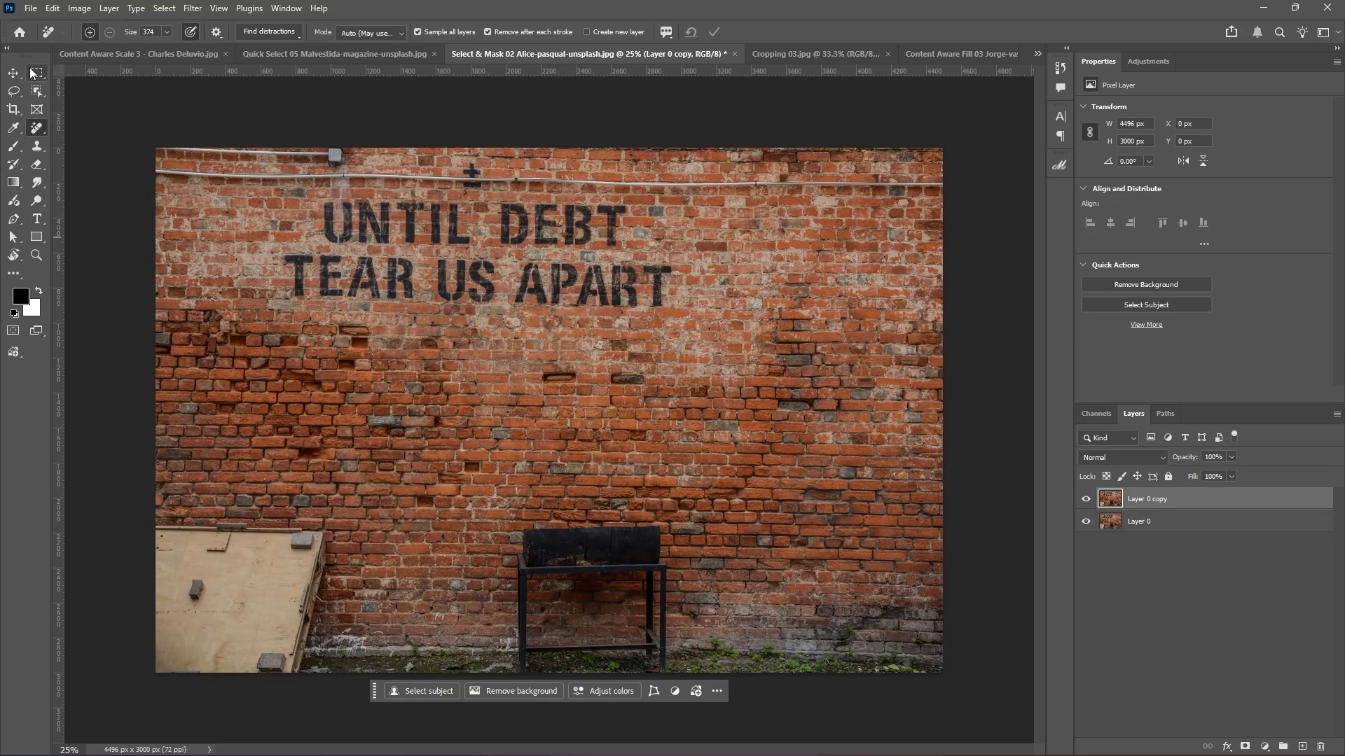
pyautogui.press('m')
pyautogui.moveTo(265, 193); pyautogui.dragTo(700, 328)
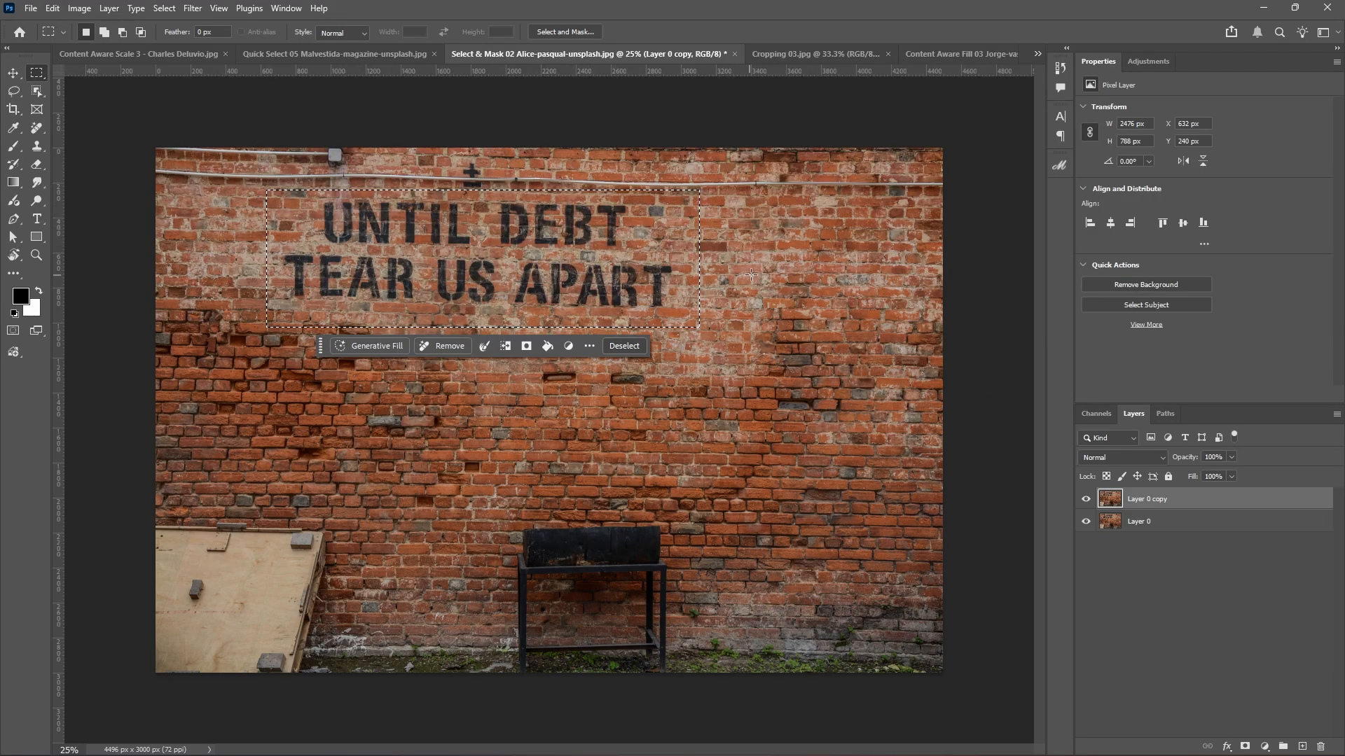
# Open Edit > Content-Aware Fill for the selected slogan area.
pyautogui.click(52, 8)
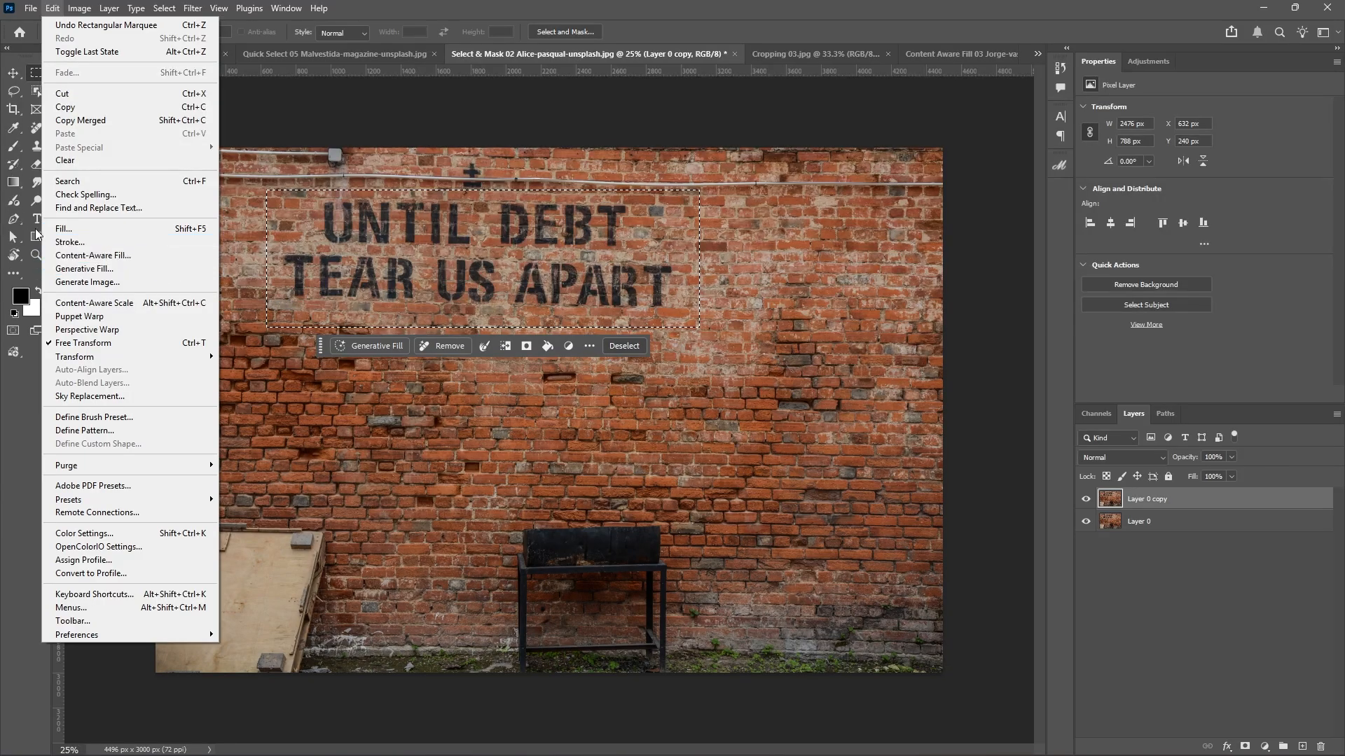
pyautogui.click(73, 256)
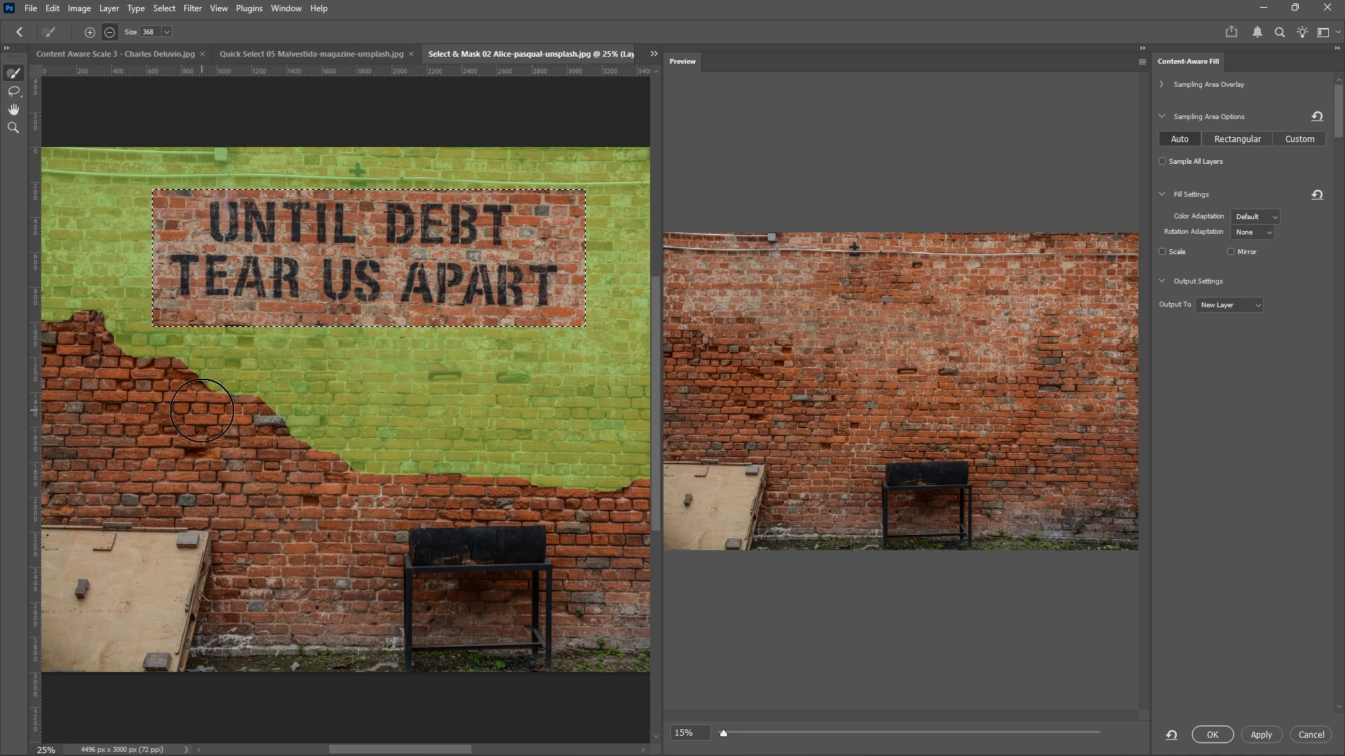
# Sample only left-side bricks, excluding top and lower-left areas, and apply the fill to a new layer.
pyautogui.click(89, 33)
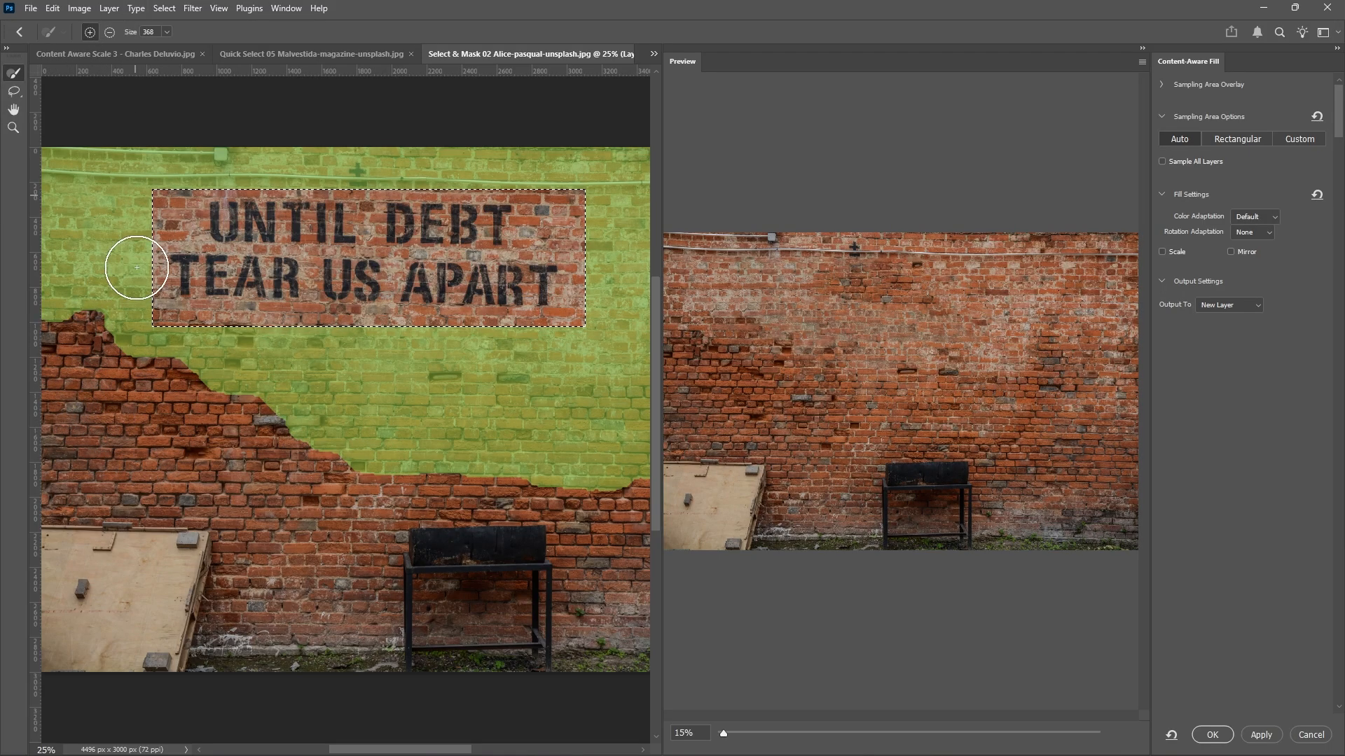
pyautogui.moveTo(81, 312)
pyautogui.mouseDown()
pyautogui.moveTo(43, 332)
pyautogui.moveTo(43, 354)
pyautogui.moveTo(232, 395)
pyautogui.moveTo(71, 395)
pyautogui.moveTo(45, 439)
pyautogui.moveTo(261, 443)
pyautogui.moveTo(298, 412)
pyautogui.moveTo(312, 450)
pyautogui.moveTo(399, 455)
pyautogui.moveTo(122, 474)
pyautogui.mouseUp()
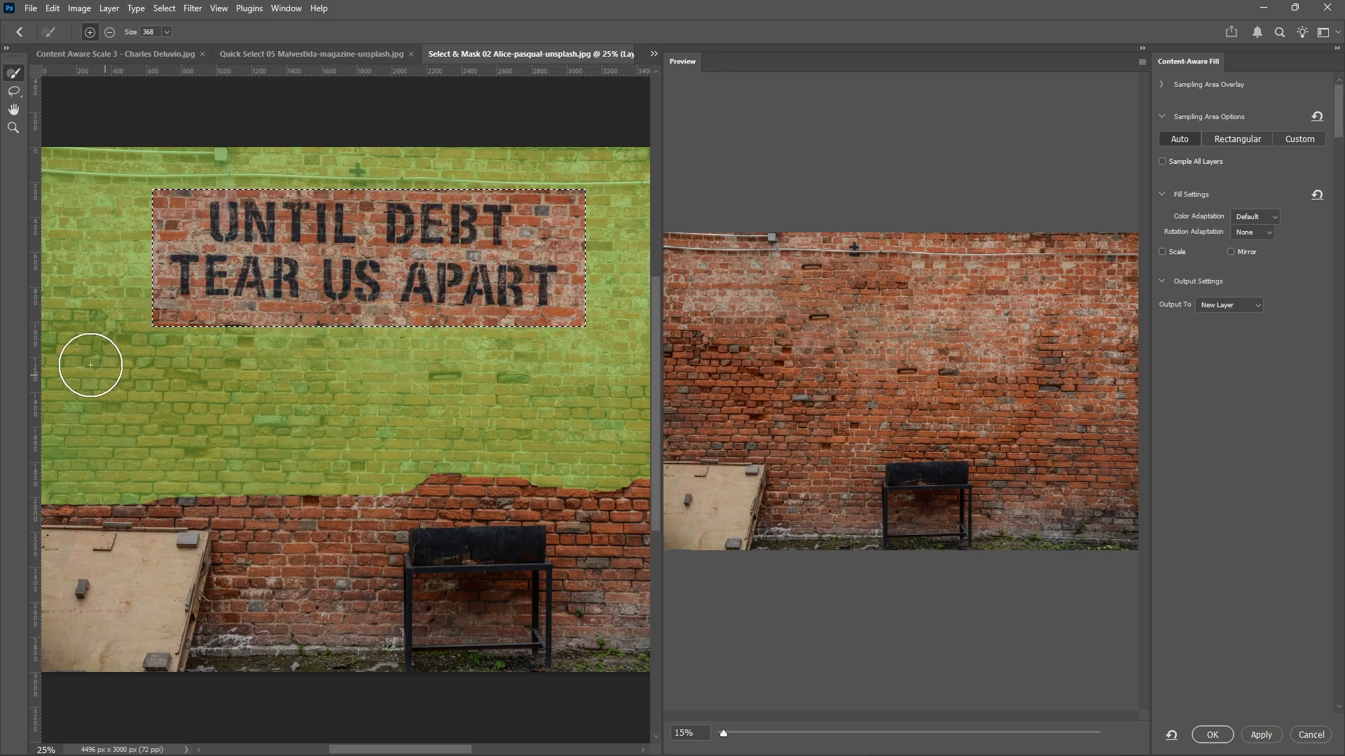
pyautogui.click(109, 32)
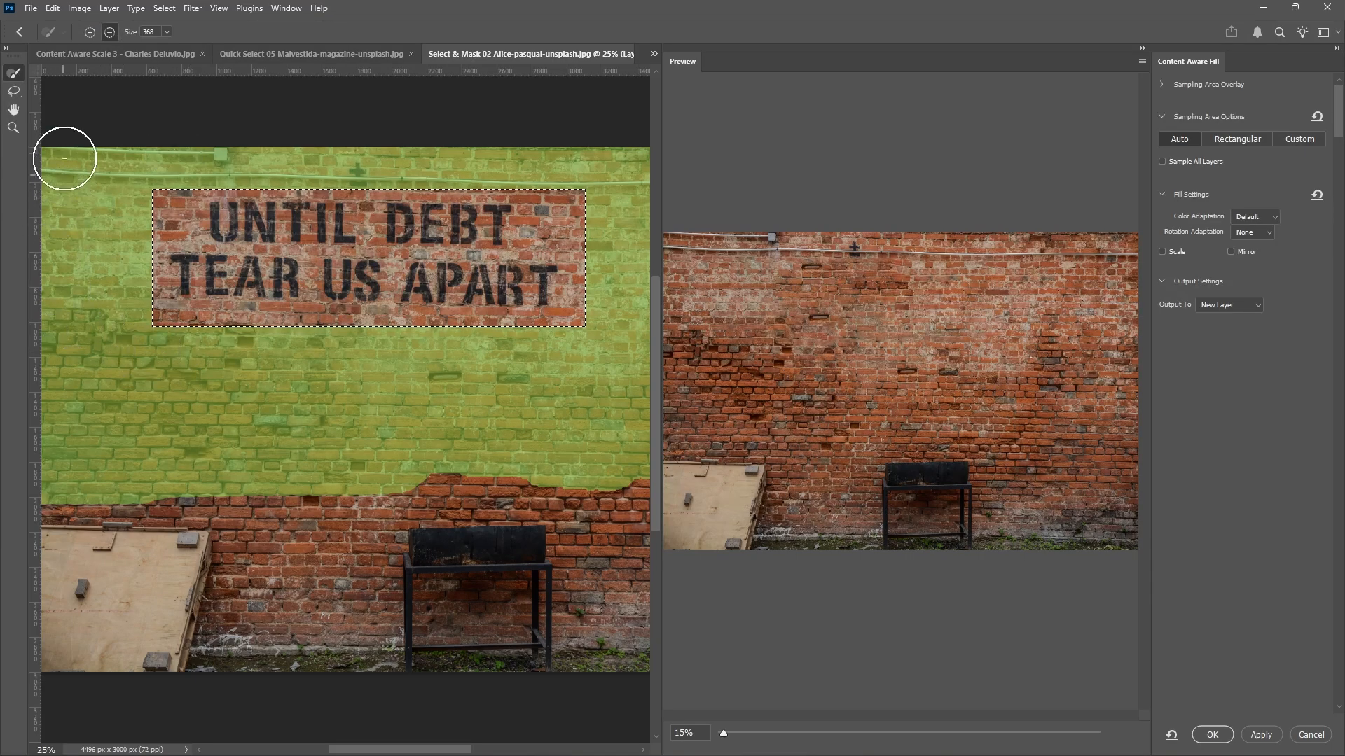
pyautogui.moveTo(63, 156)
pyautogui.mouseDown()
pyautogui.moveTo(54, 149)
pyautogui.moveTo(648, 158)
pyautogui.mouseUp()
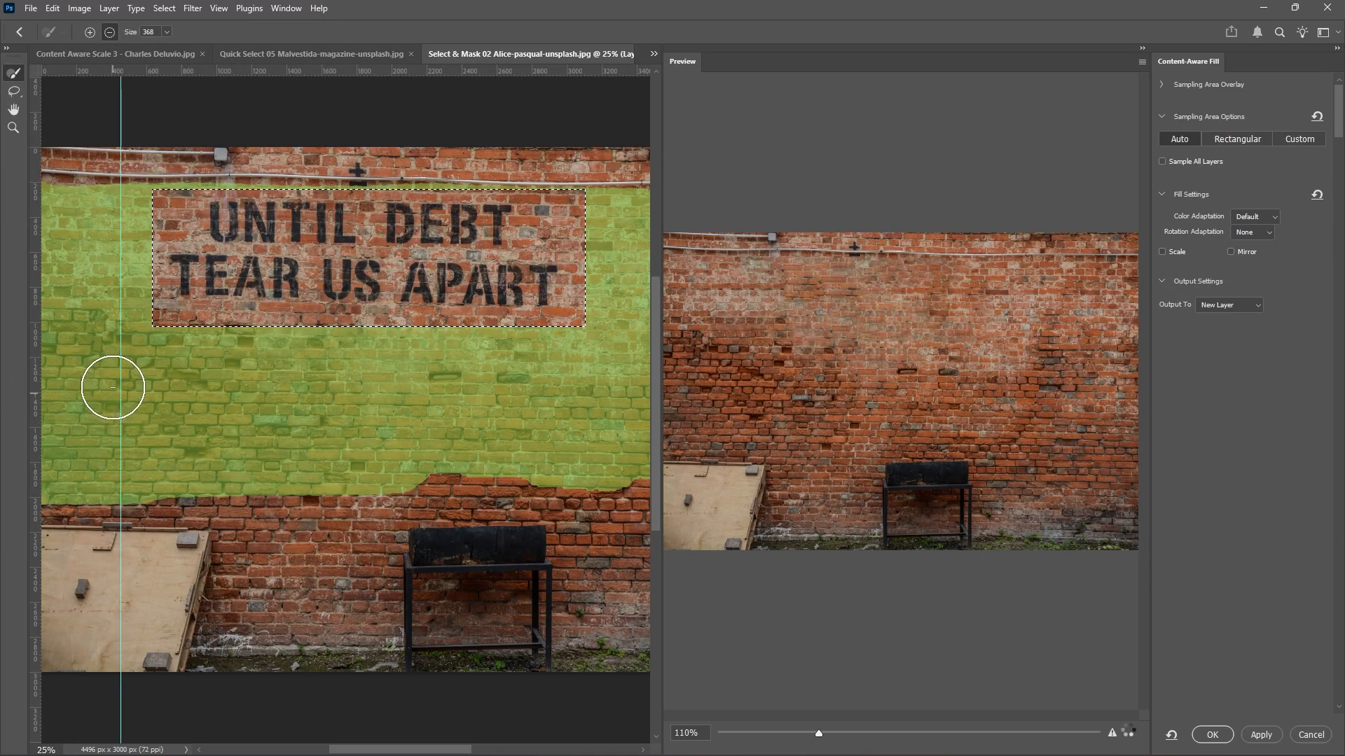
pyautogui.moveTo(63, 308)
pyautogui.mouseDown()
pyautogui.moveTo(159, 489)
pyautogui.moveTo(57, 489)
pyautogui.moveTo(140, 390)
pyautogui.moveTo(111, 351)
pyautogui.moveTo(240, 447)
pyautogui.moveTo(312, 439)
pyautogui.moveTo(263, 381)
pyautogui.moveTo(90, 330)
pyautogui.moveTo(66, 456)
pyautogui.moveTo(98, 471)
pyautogui.moveTo(392, 498)
pyautogui.moveTo(312, 456)
pyautogui.moveTo(411, 462)
pyautogui.moveTo(420, 493)
pyautogui.moveTo(277, 415)
pyautogui.mouseUp()
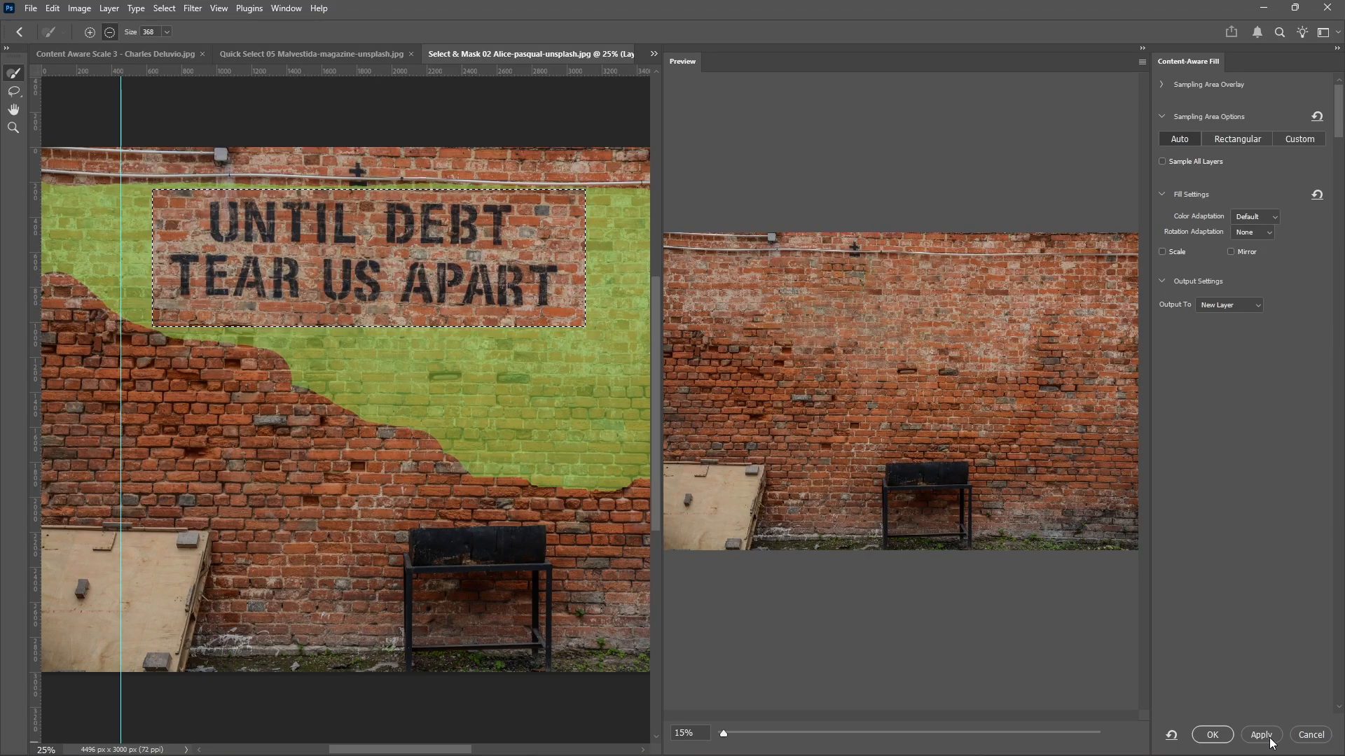
pyautogui.click(1212, 734)
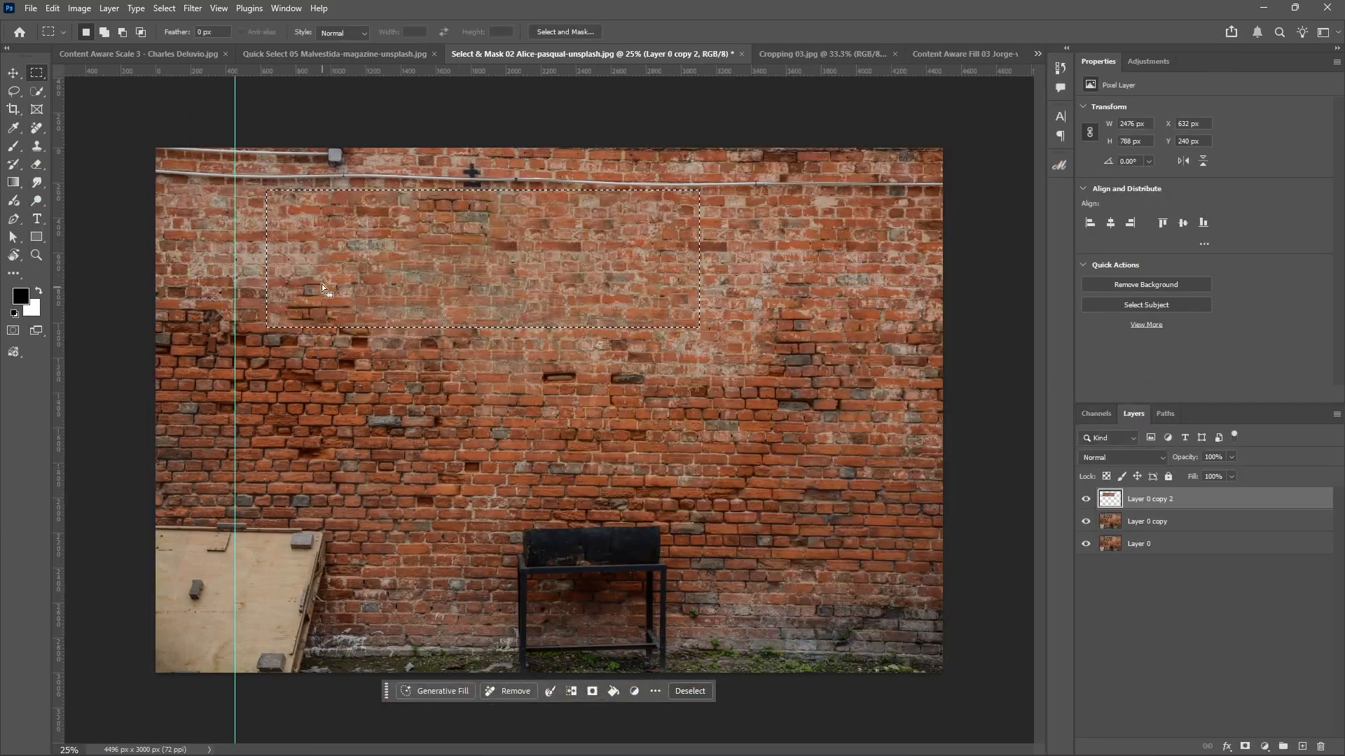
# Deselect, make Layer 0 copy active with the Move tool, and hide Layer 0 copy 2.
pyautogui.hotkey('ctrl', 'd')
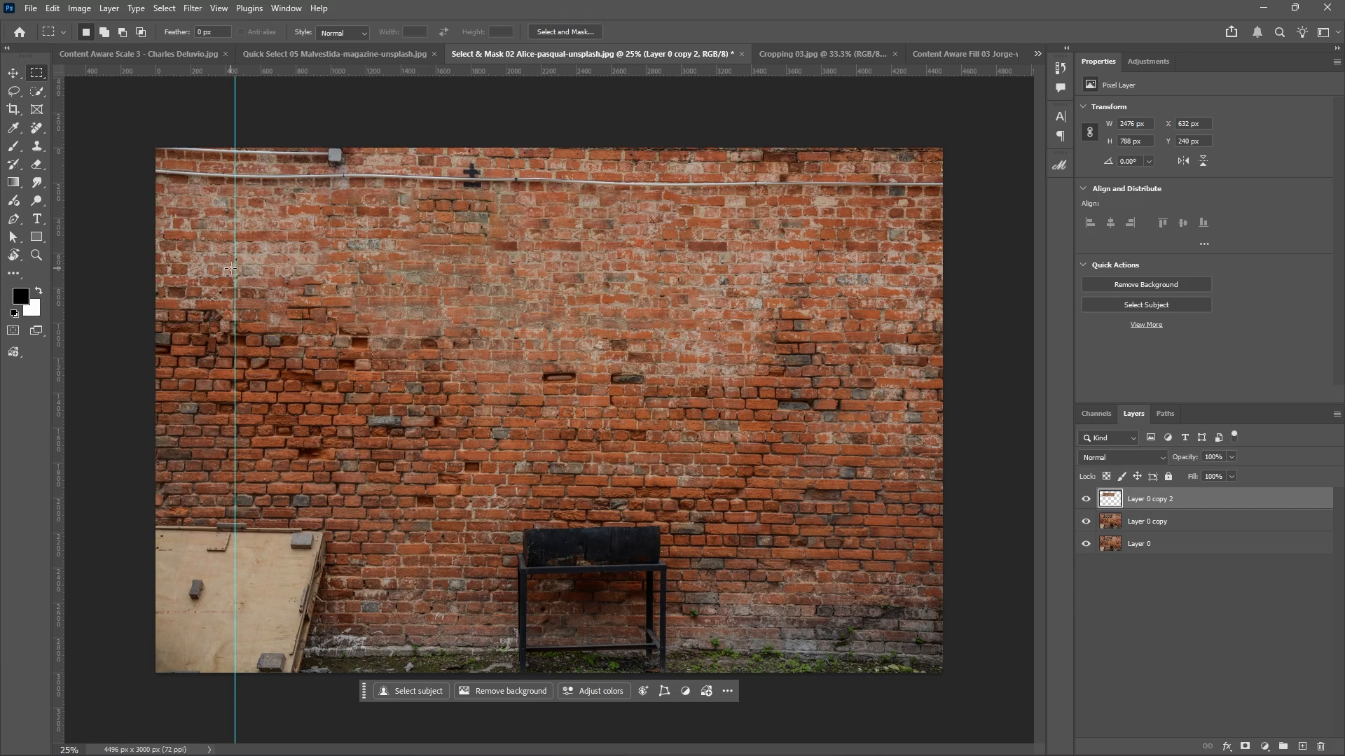
pyautogui.click(12, 74)
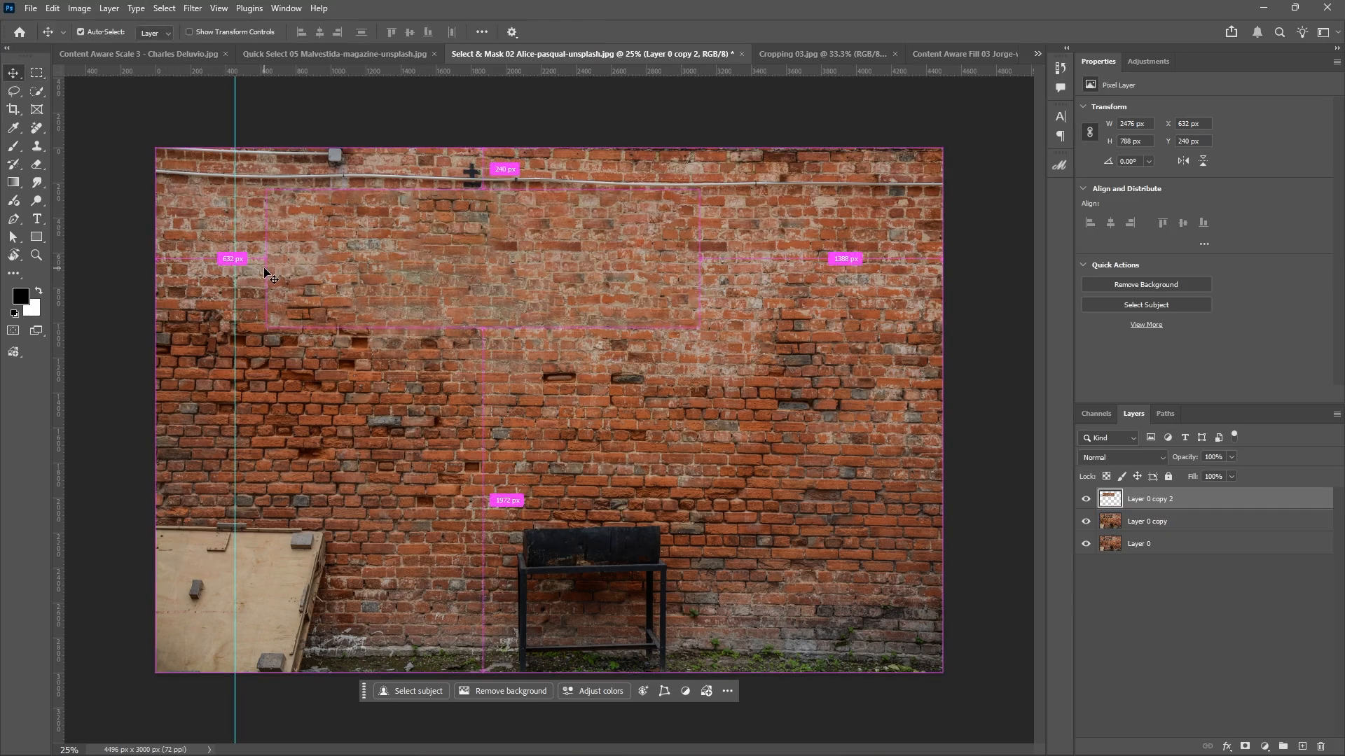
pyautogui.moveTo(854, 755)
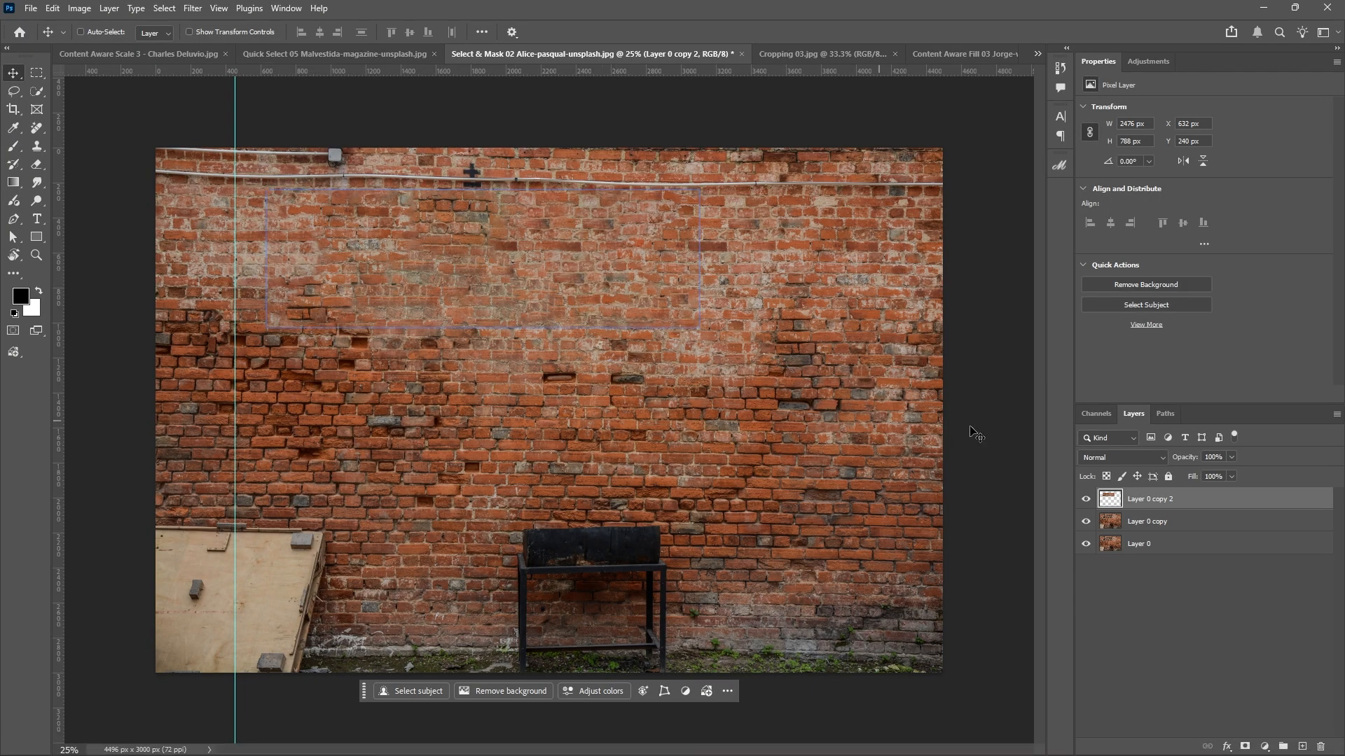
pyautogui.click(1167, 529)
pyautogui.click(1085, 499)
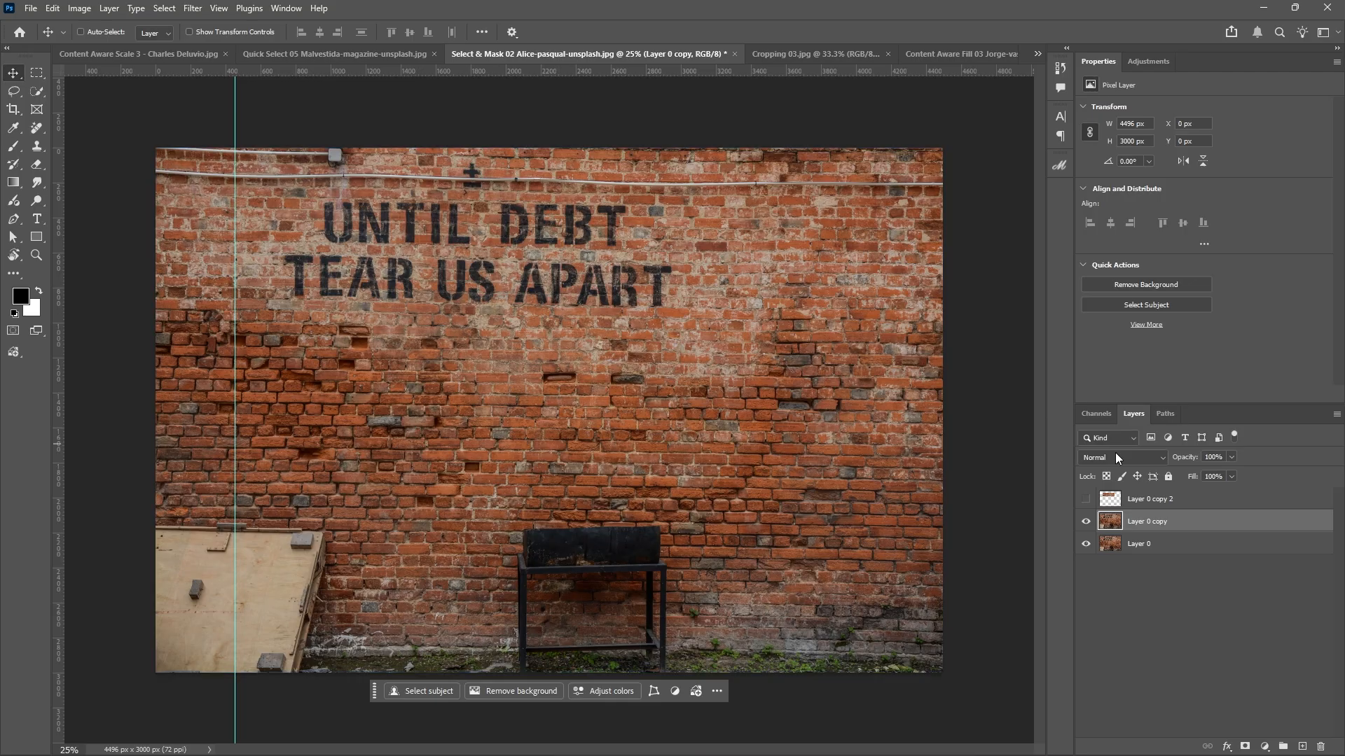
# Toggle Layer 0 copy 2 on and off, then marquee-select the slogan at about 2380 × 684 px.
pyautogui.click(1085, 498)
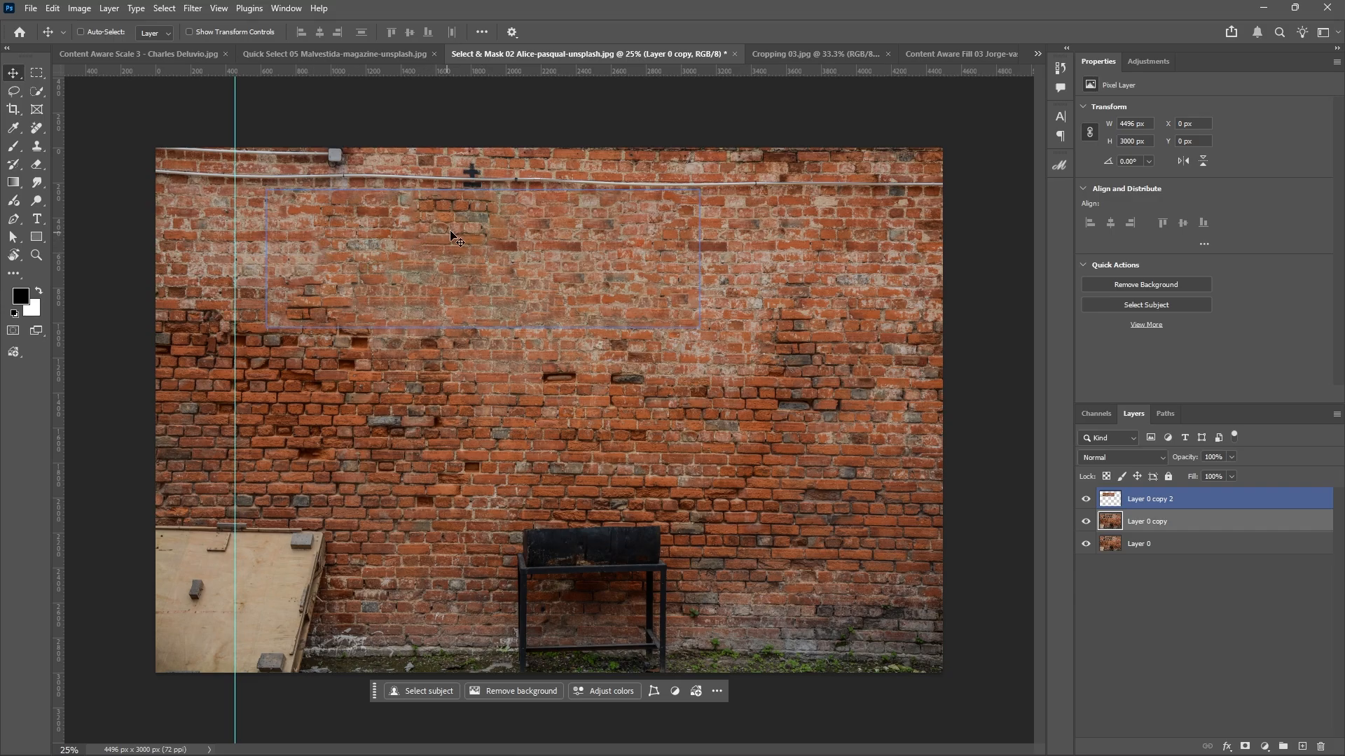
pyautogui.click(1086, 498)
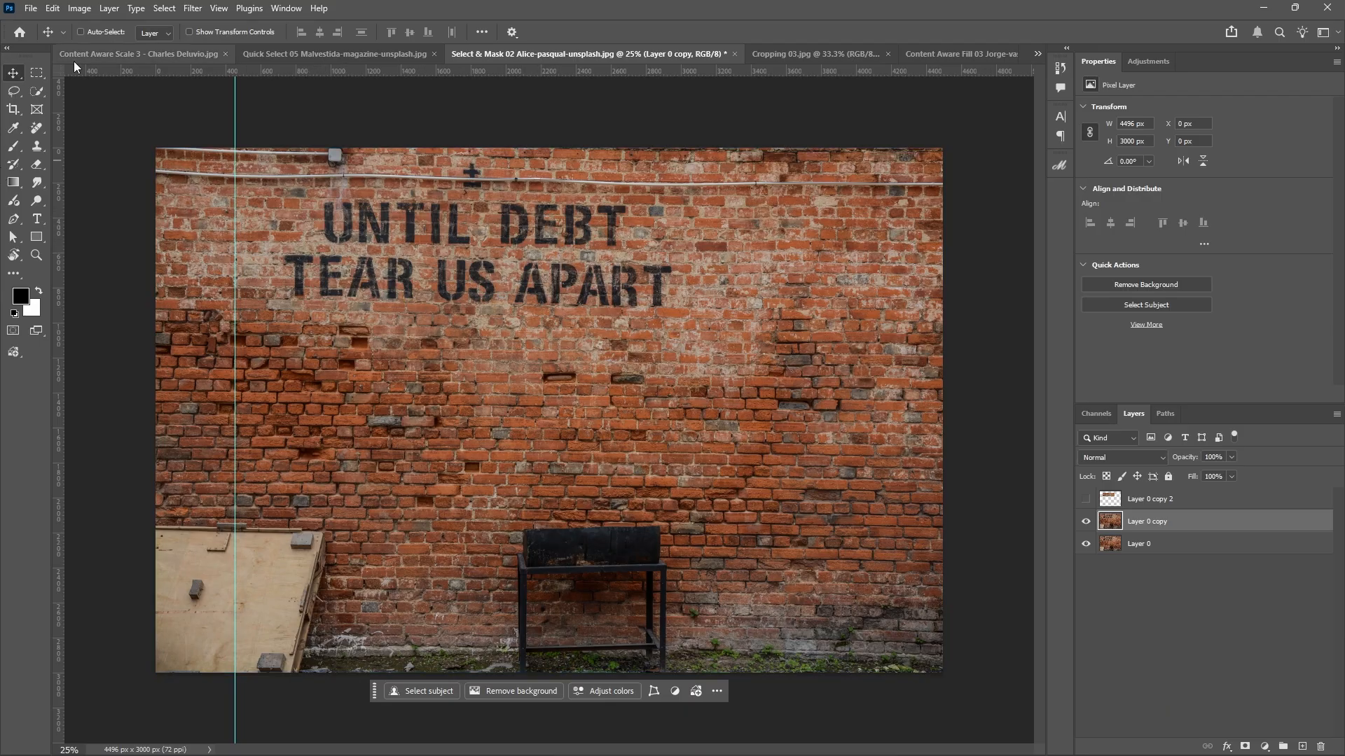
pyautogui.click(37, 73)
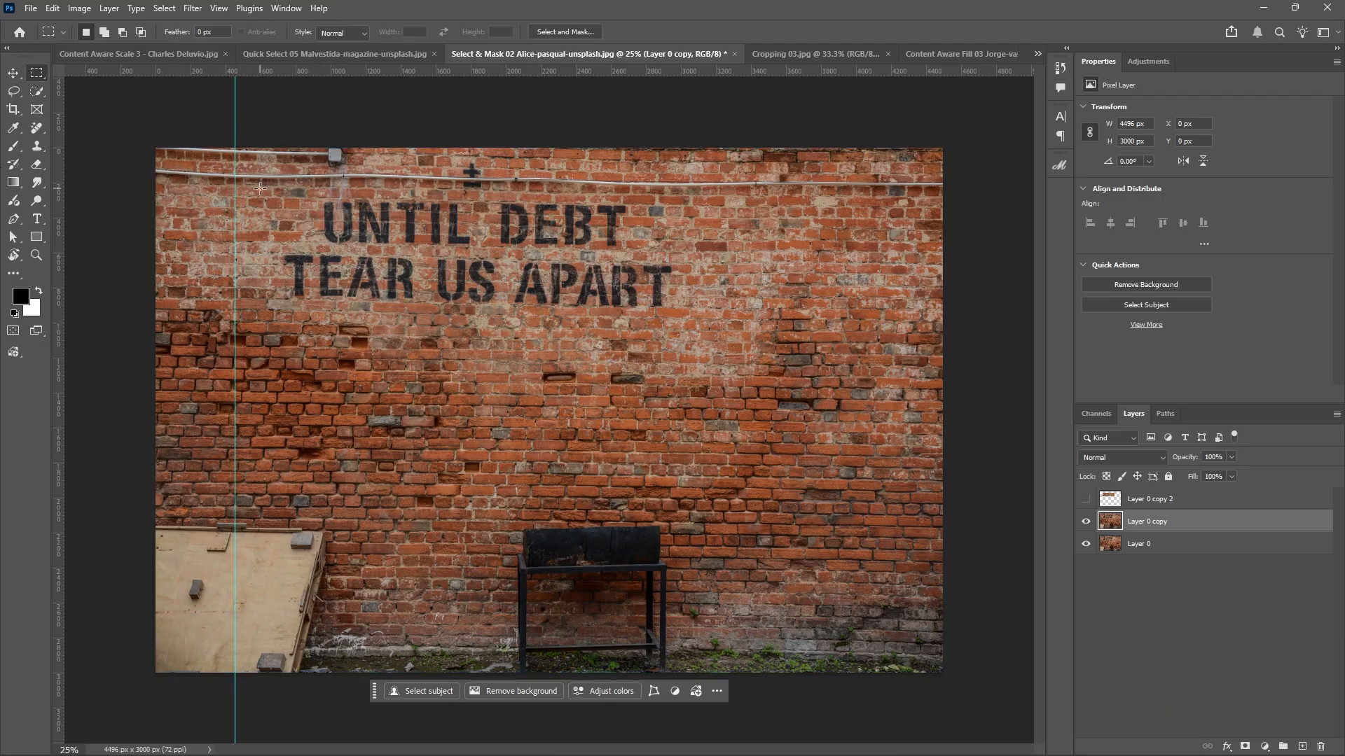
pyautogui.moveTo(261, 189); pyautogui.dragTo(691, 316)
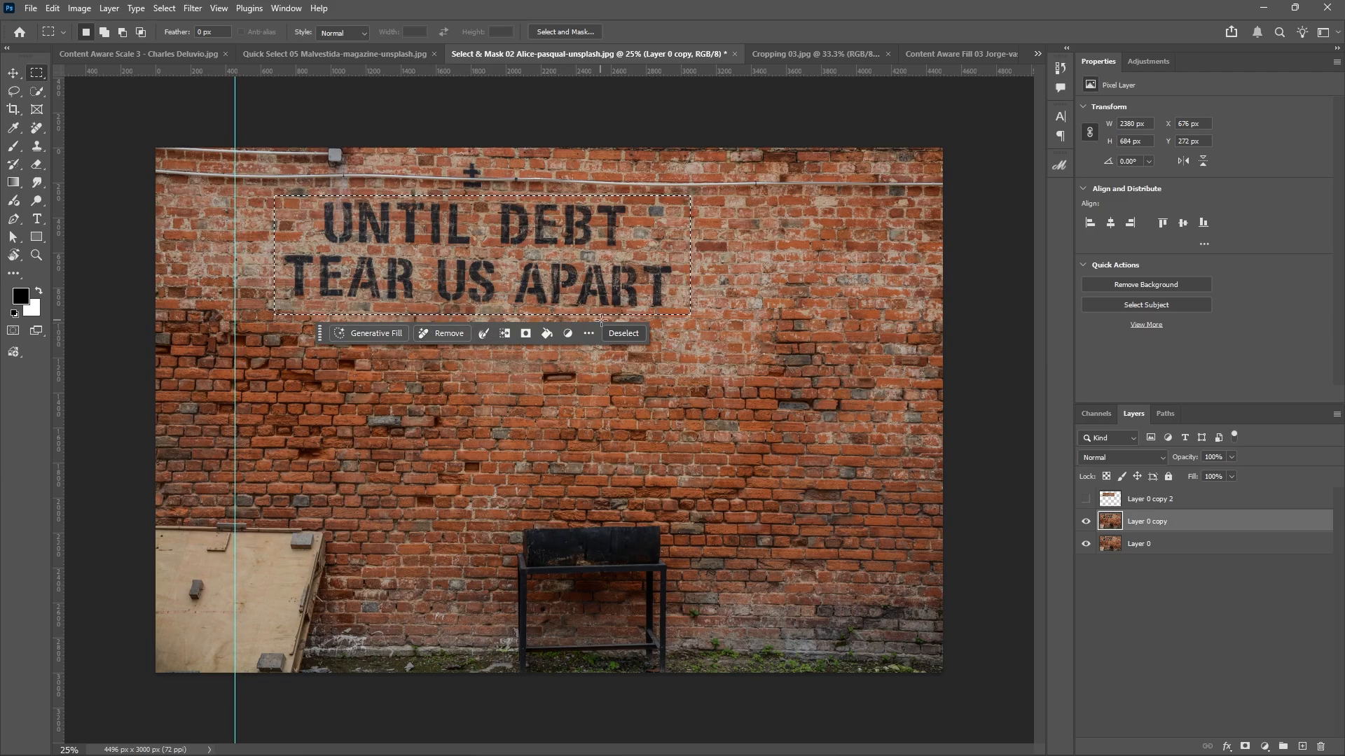
# Apply generative Remove to the selected slogan, creating a 'Remove tool edits' layer of plain brick.
pyautogui.click(449, 335)
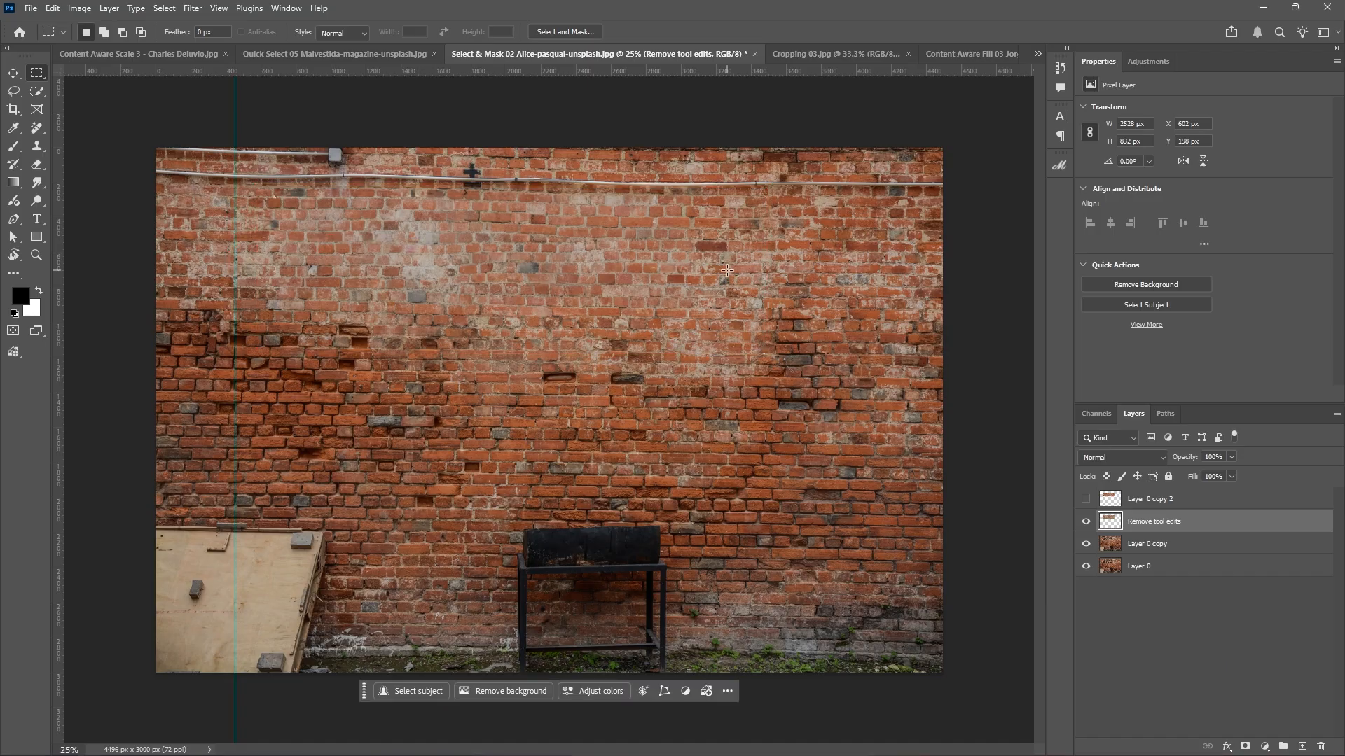
# Show Layer 0 copy 2 and rename it 'content awware fill', keeping 'Remove tool edits' unchanged.
pyautogui.click(1086, 499)
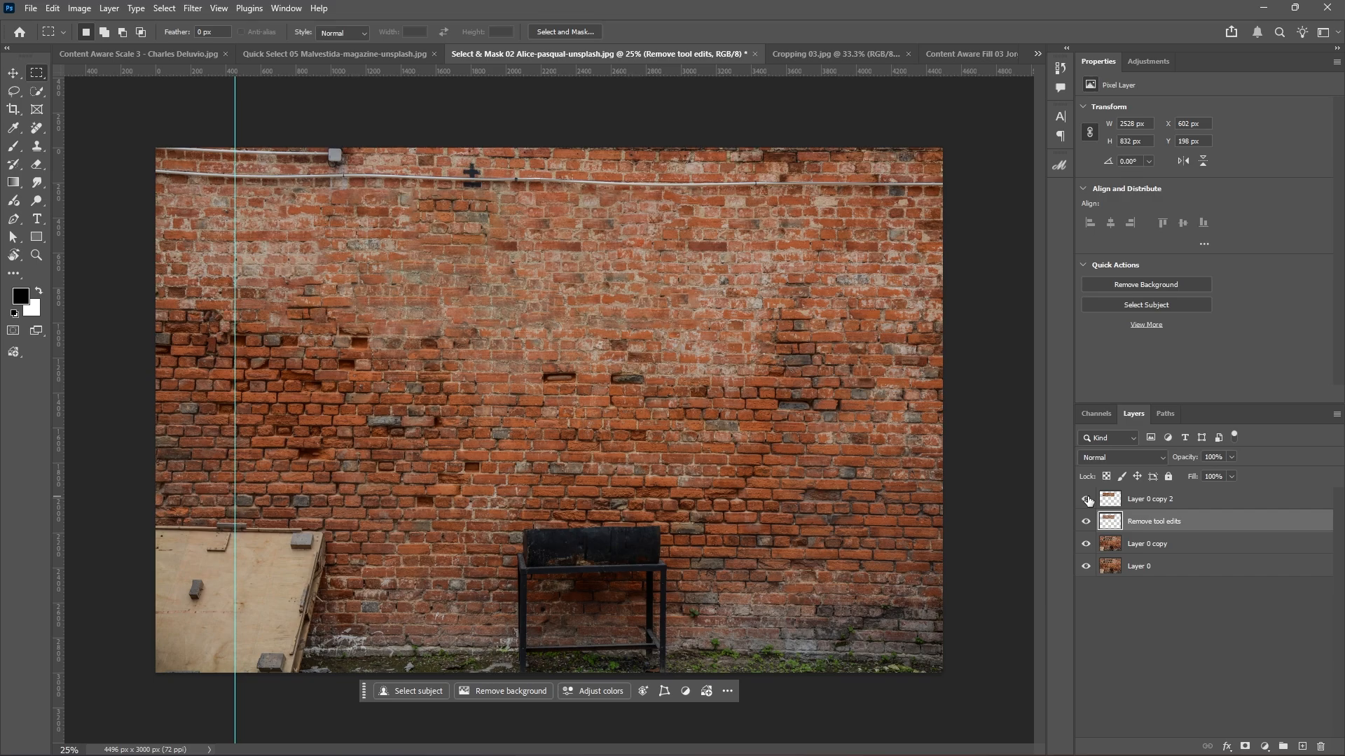
pyautogui.doubleClick(1160, 499)
pyautogui.write('content awware fill')
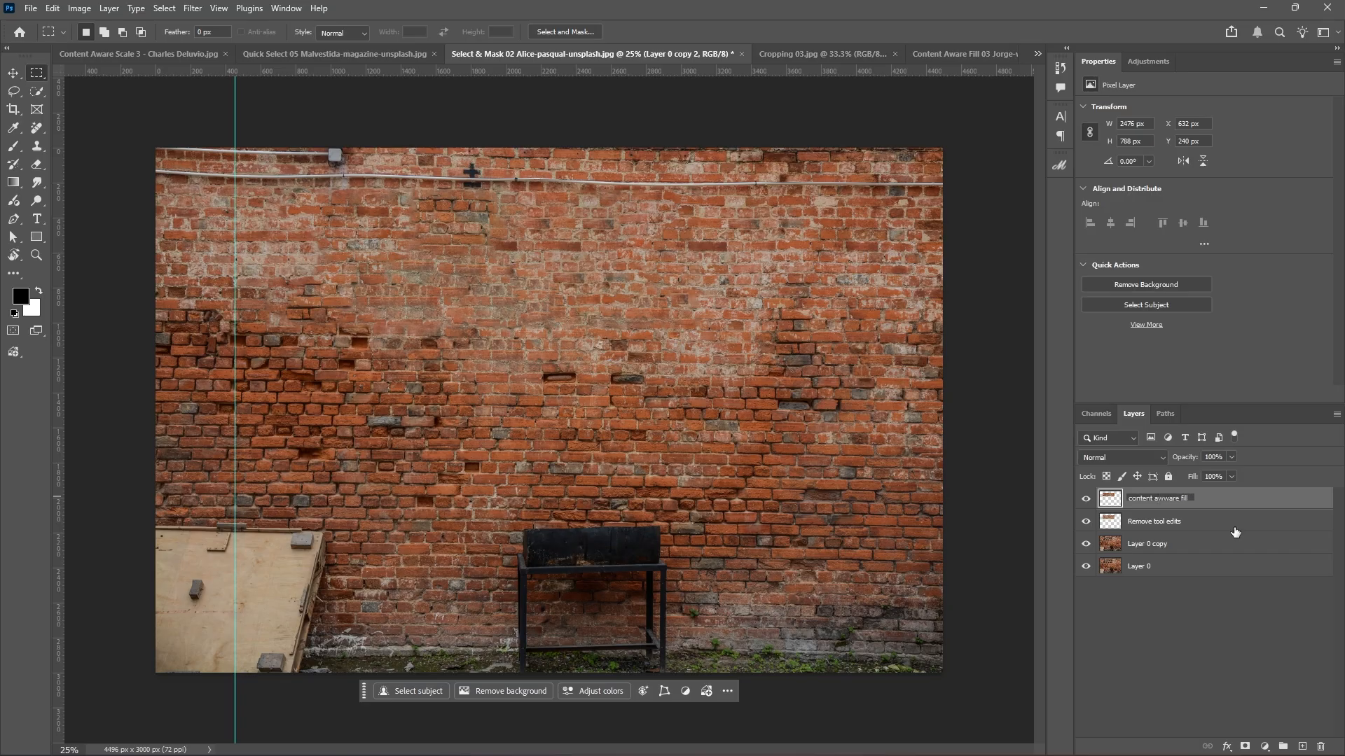
pyautogui.doubleClick(1143, 522)
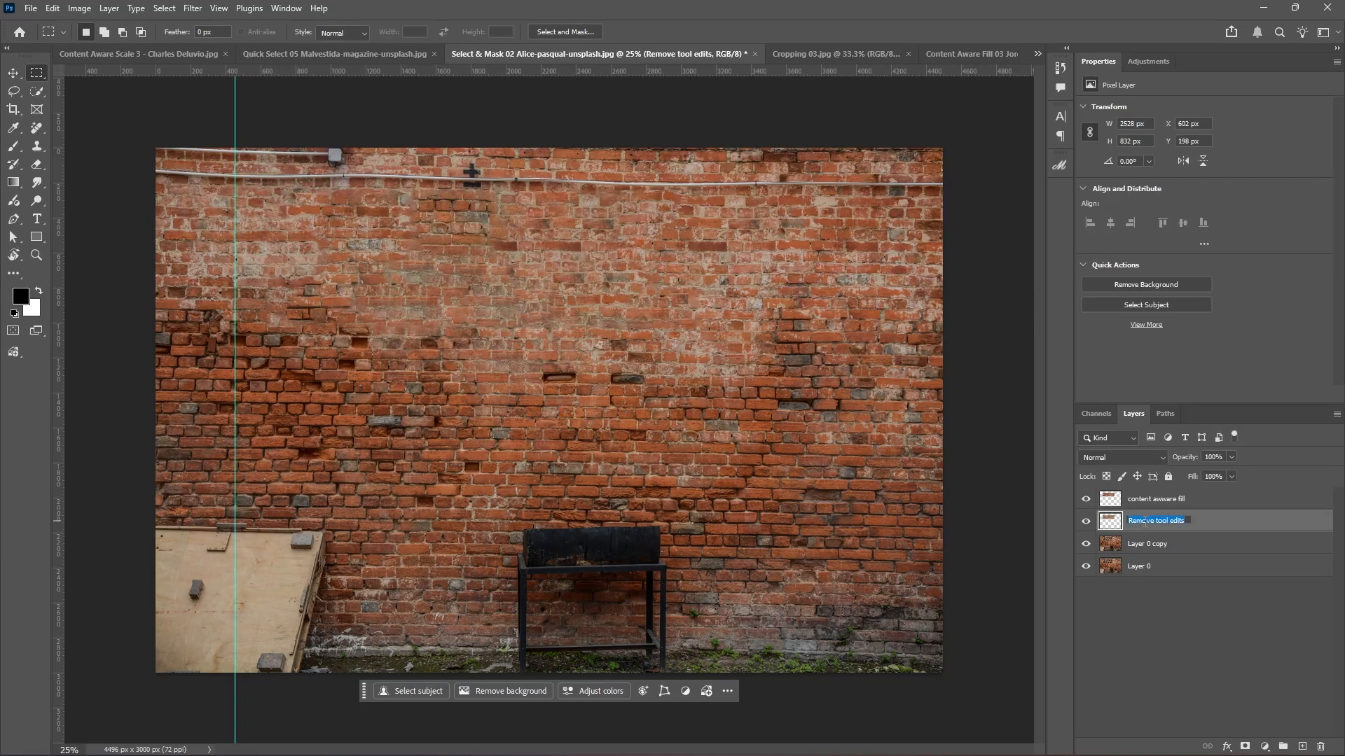
pyautogui.press('Return')
# Toggle the 'content awware fill' layer on and off against the Remove result, leaving it hidden.
pyautogui.click(1086, 499)
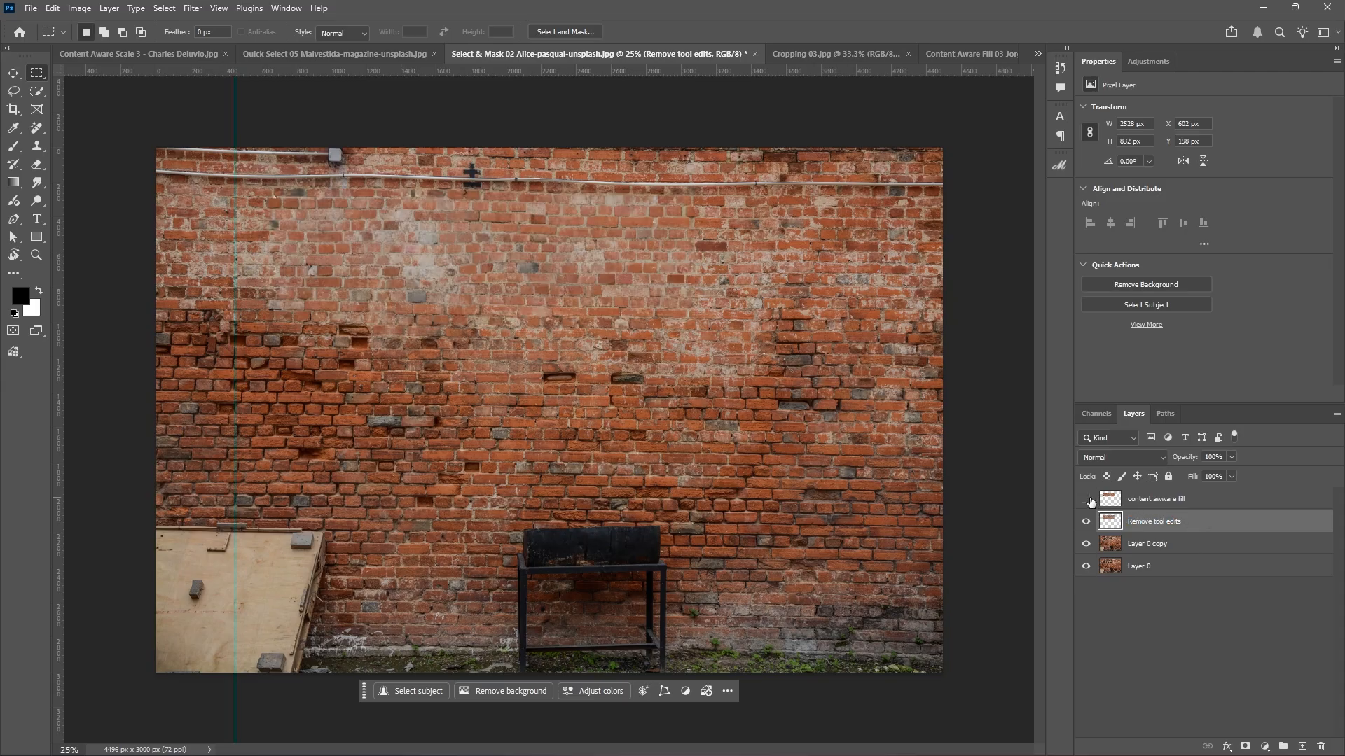
pyautogui.click(1088, 499)
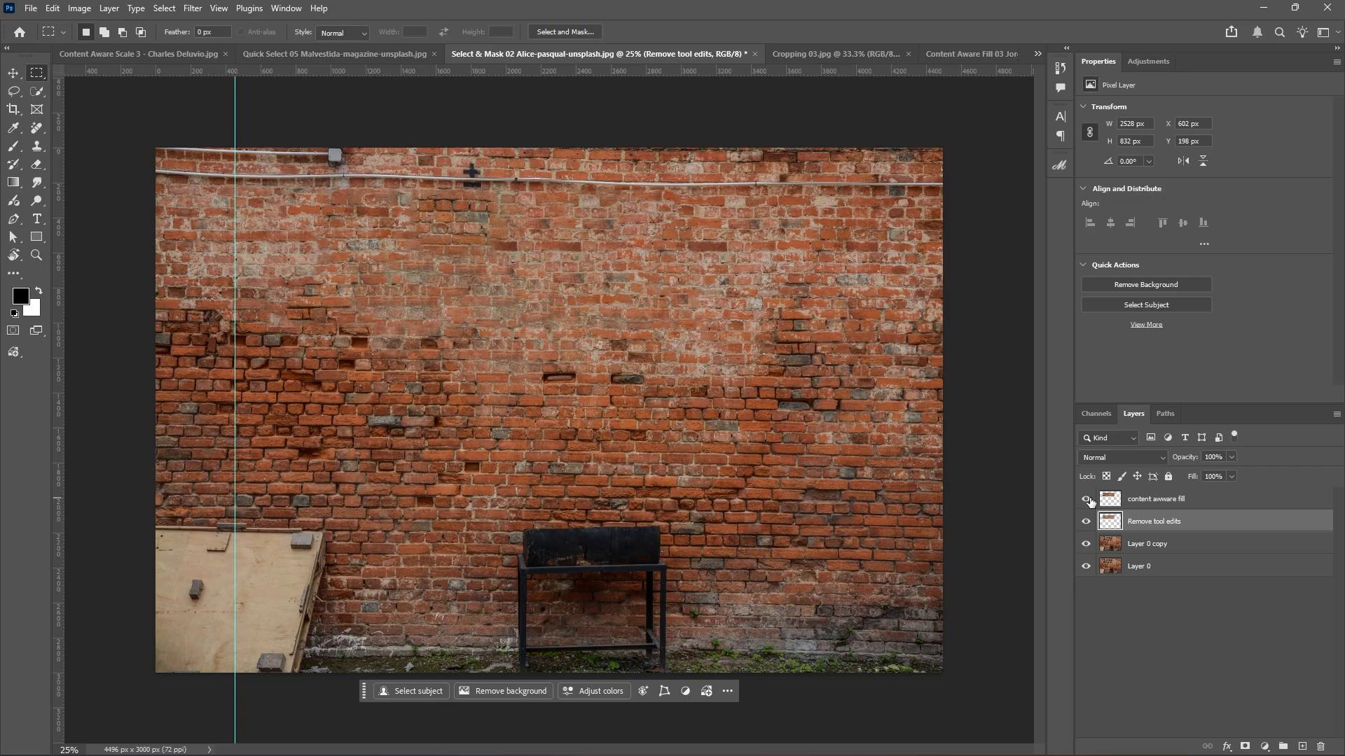
pyautogui.click(1086, 499)
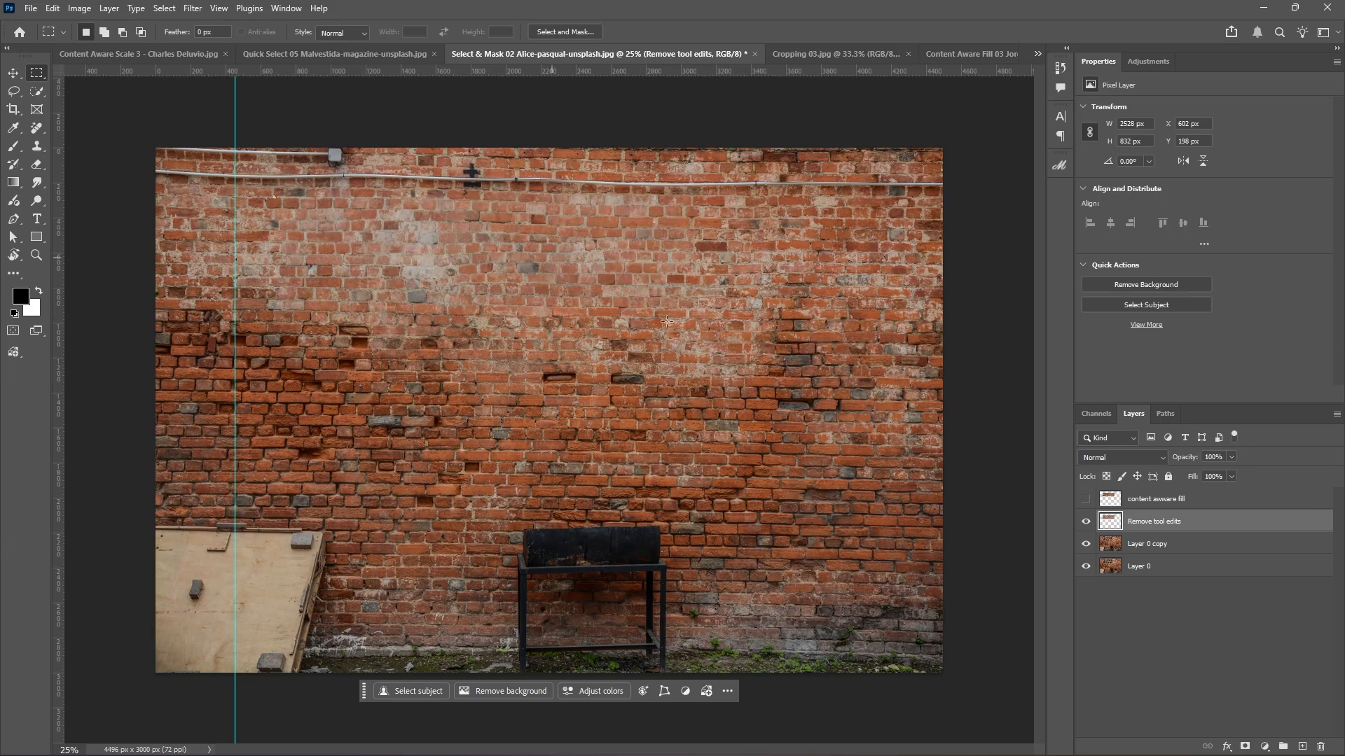
pyautogui.click(1085, 499)
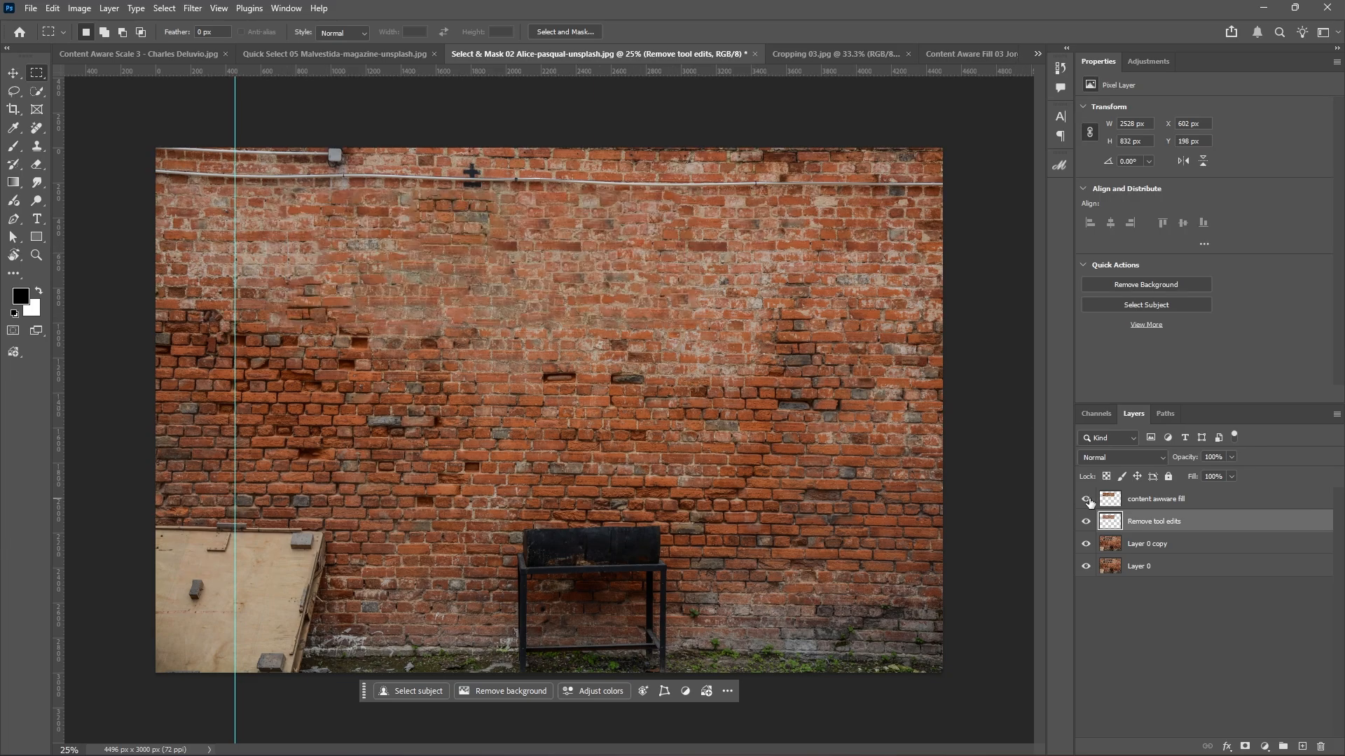
pyautogui.click(1086, 500)
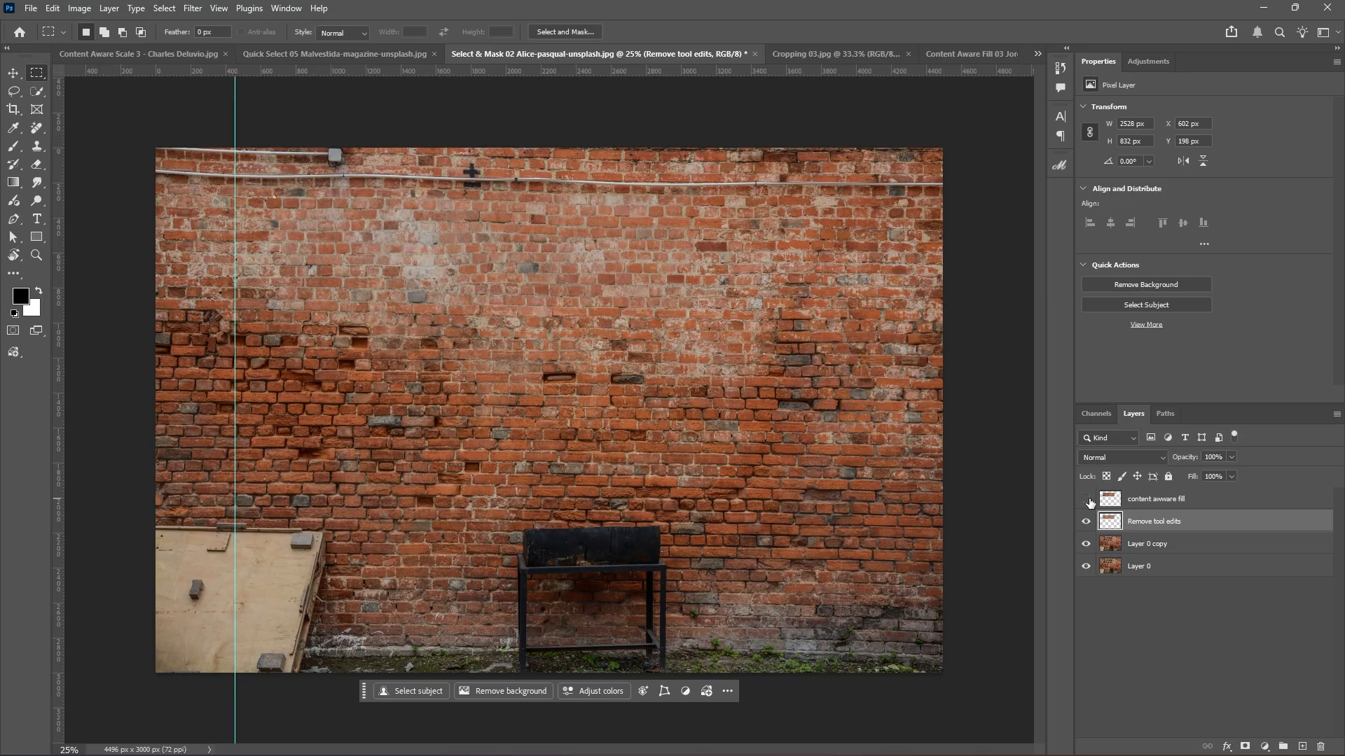